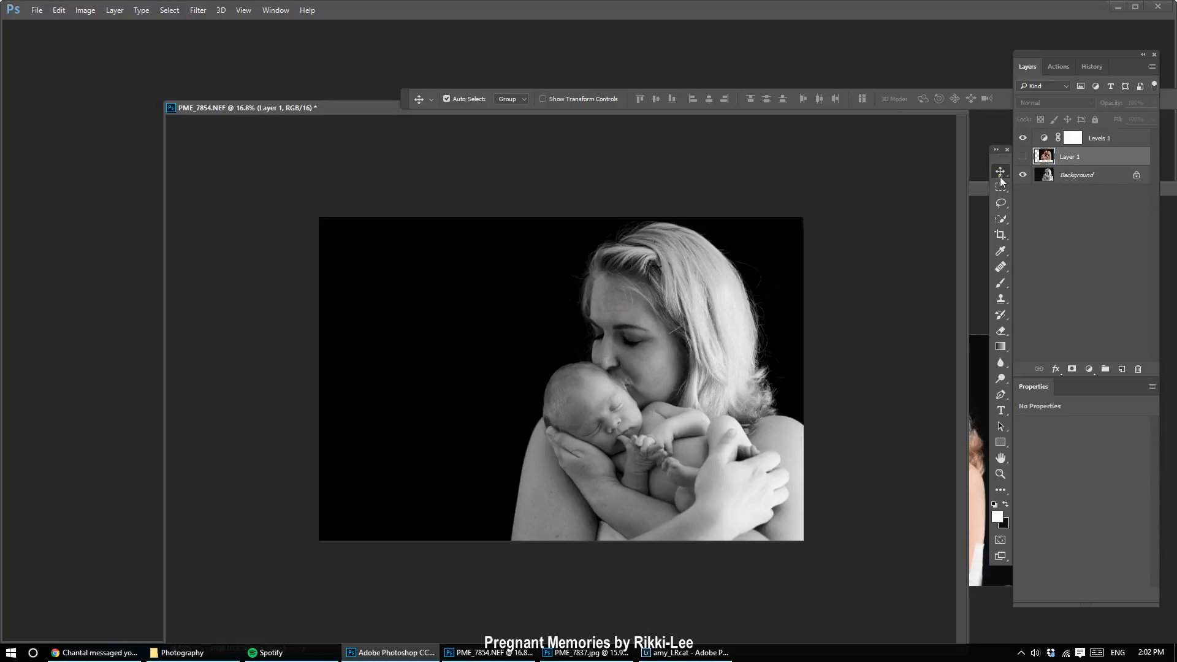
# Step: Compare the family photo on Layer 1 with the Background portrait by toggling their visibility, leaving both layers shown
pyautogui.click(1023, 157)
pyautogui.click(1022, 175)
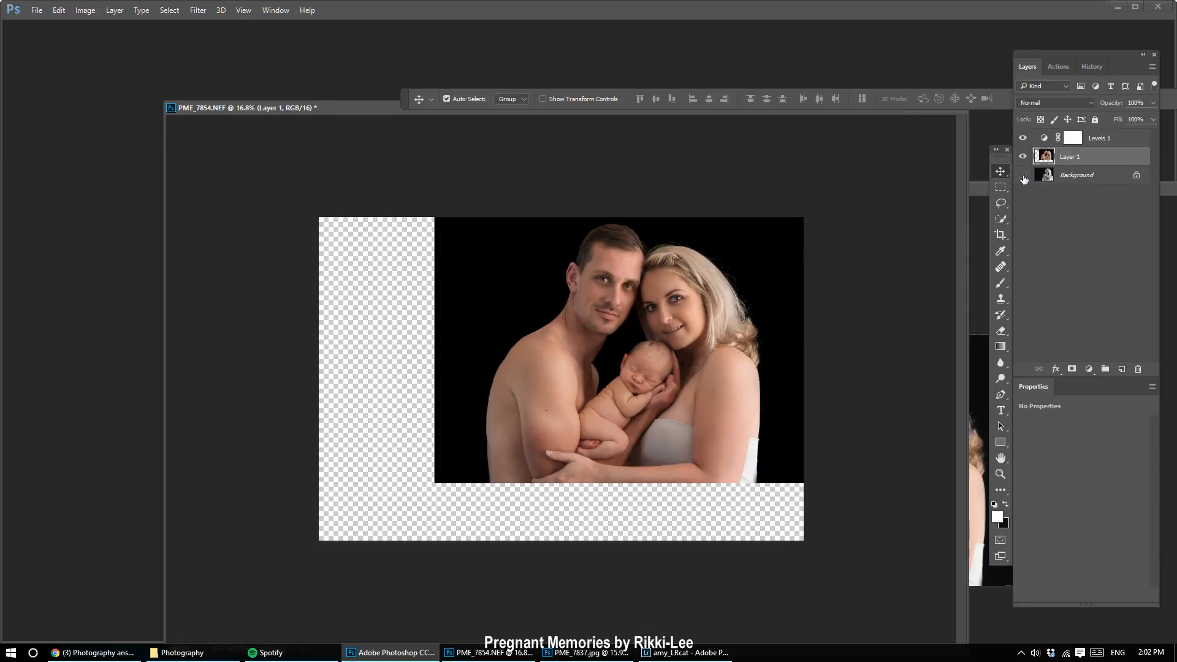
pyautogui.click(1024, 176)
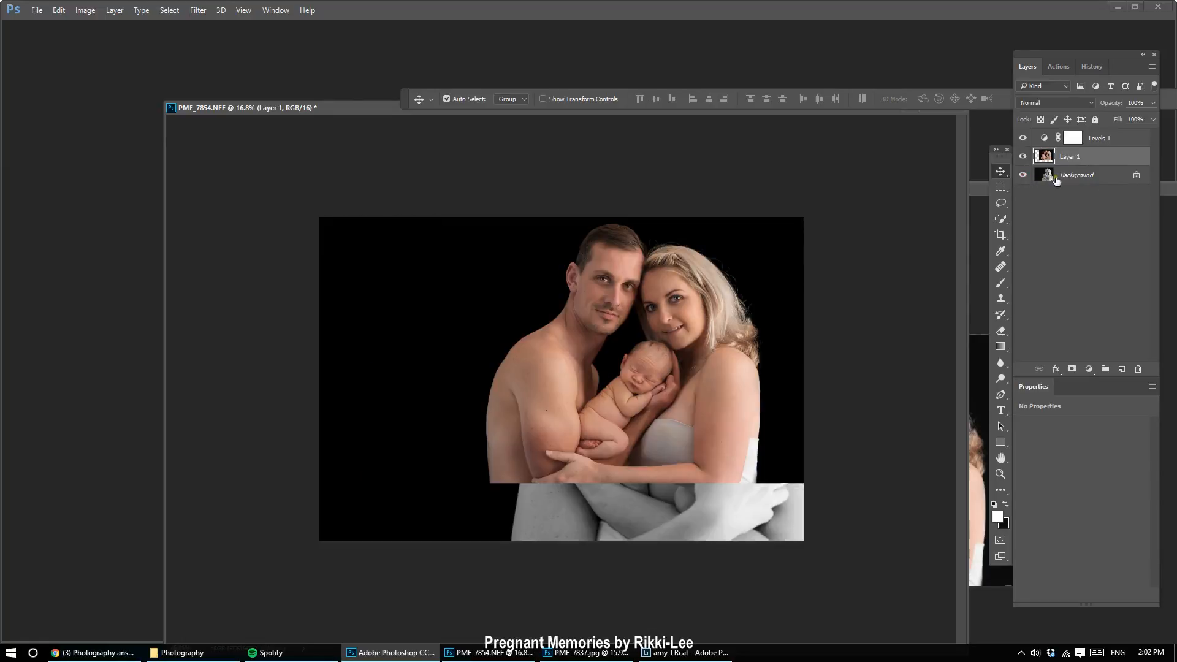
pyautogui.click(1023, 157)
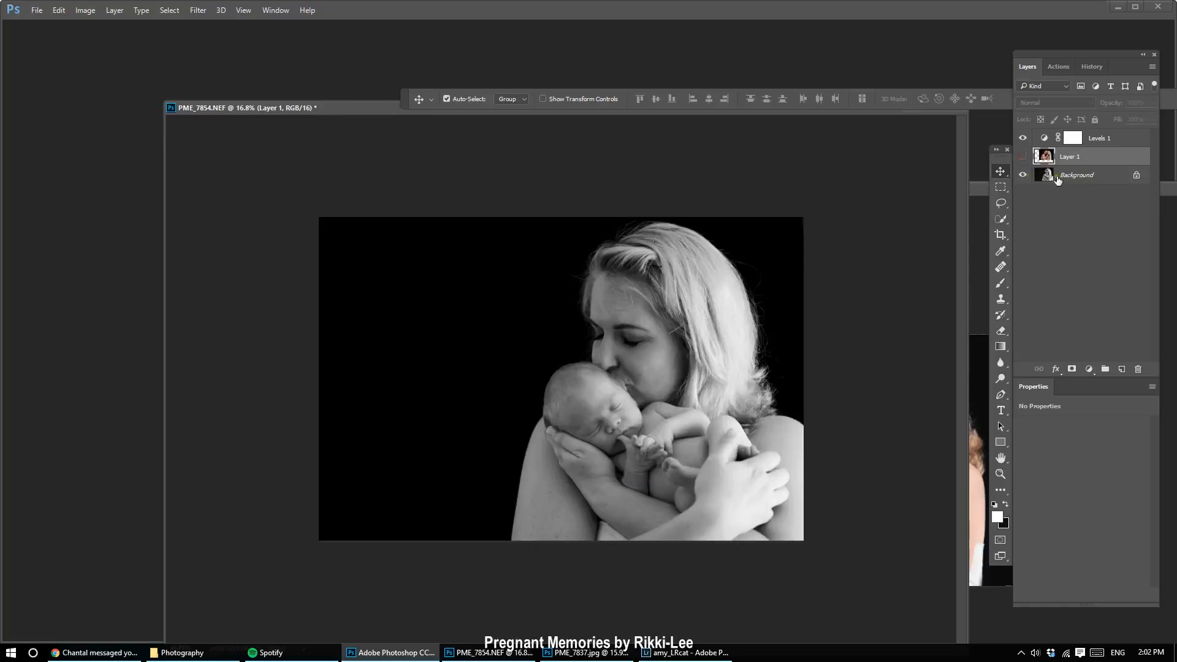
pyautogui.click(1023, 156)
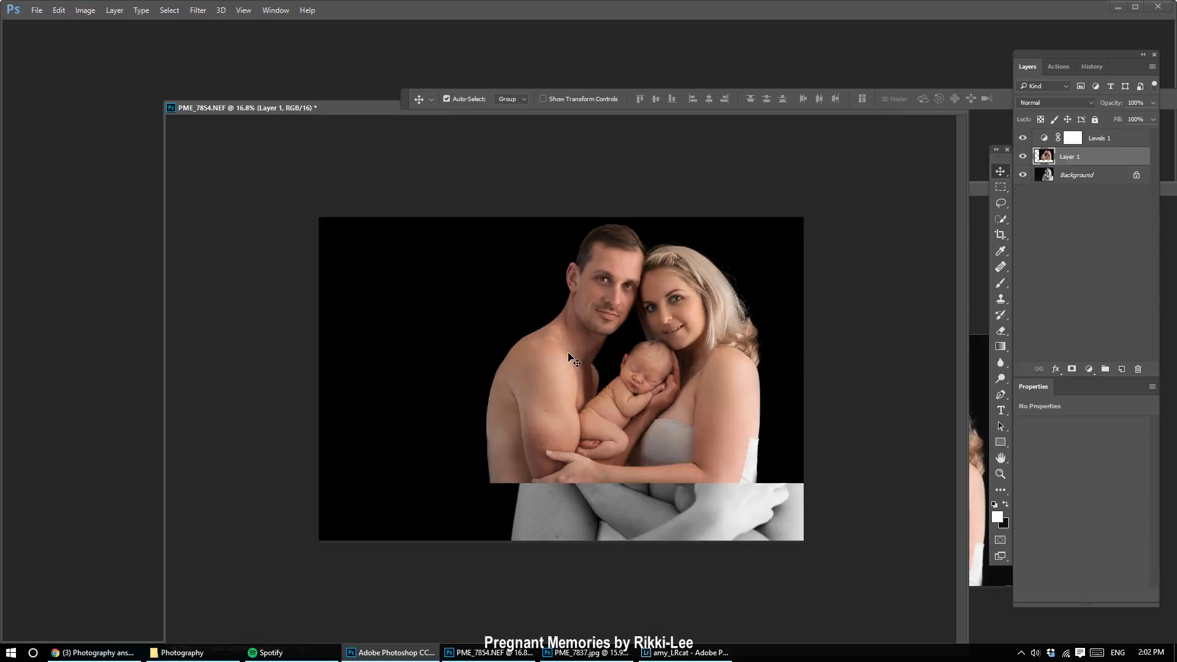
# Step: Add a layer mask to Layer 1 and set up a black brush at 5000 px
pyautogui.click(1073, 370)
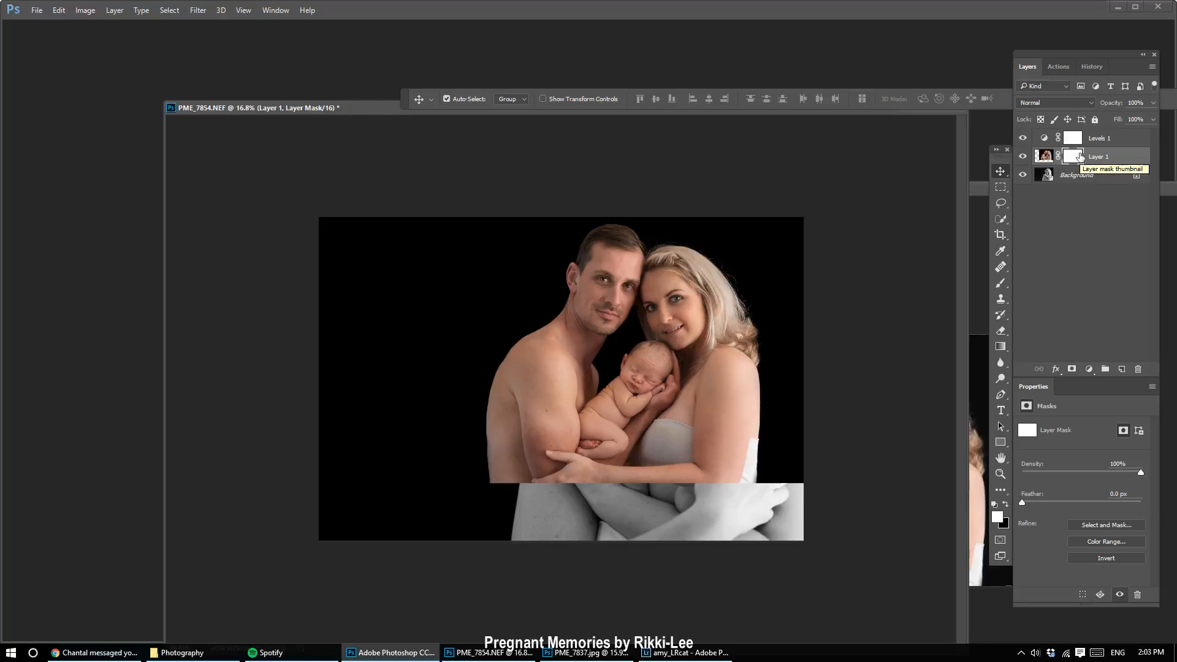
pyautogui.click(1003, 282)
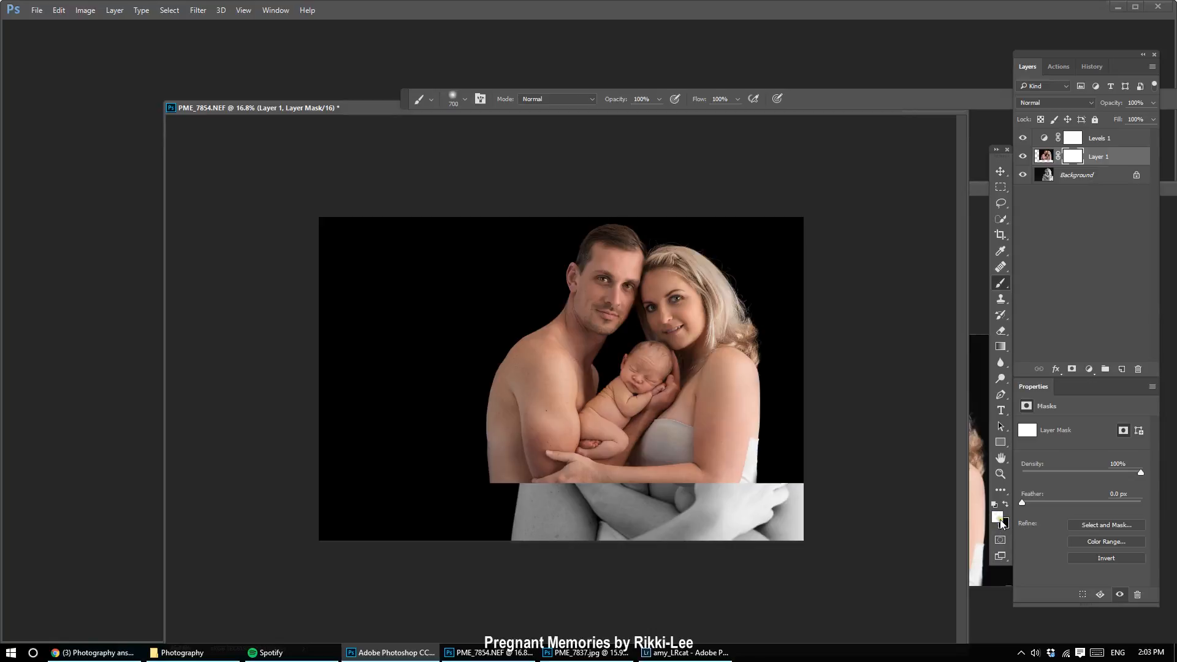
pyautogui.press('x')
pyautogui.press('x')
pyautogui.click(465, 100)
pyautogui.moveTo(478, 125); pyautogui.dragTo(556, 158)
pyautogui.click(638, 139)
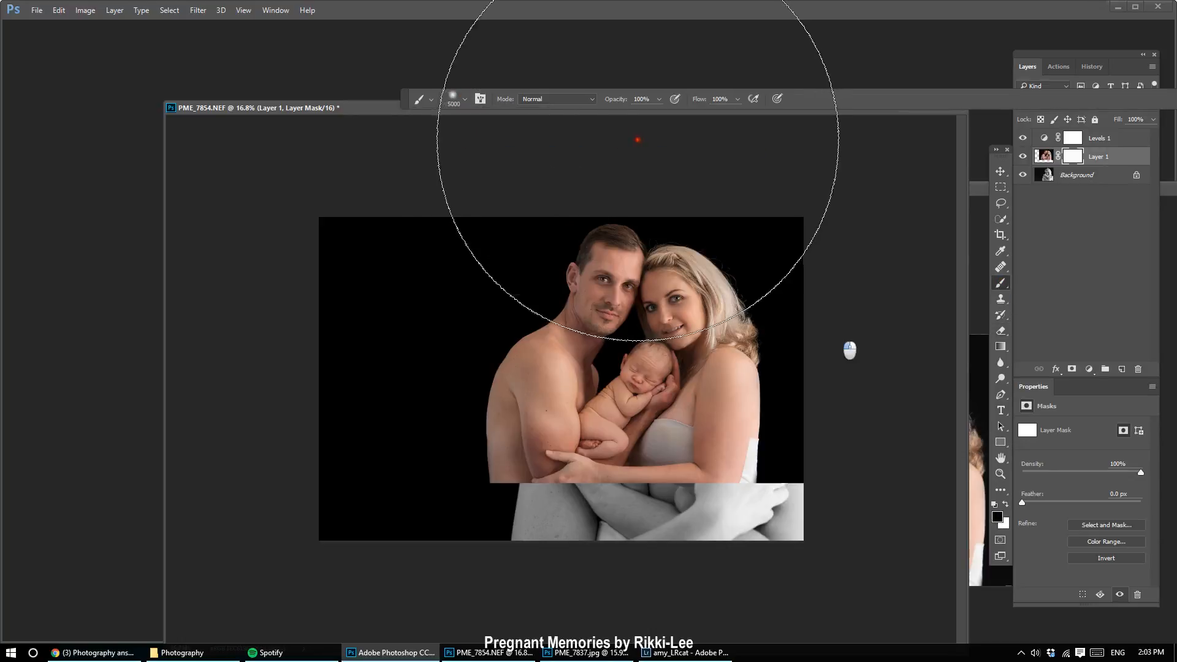
# Step: Paint black over the whole Layer 1 mask, reducing the brush to 4100 px, to hide the family photo
pyautogui.press('[')
pyautogui.click(646, 368)
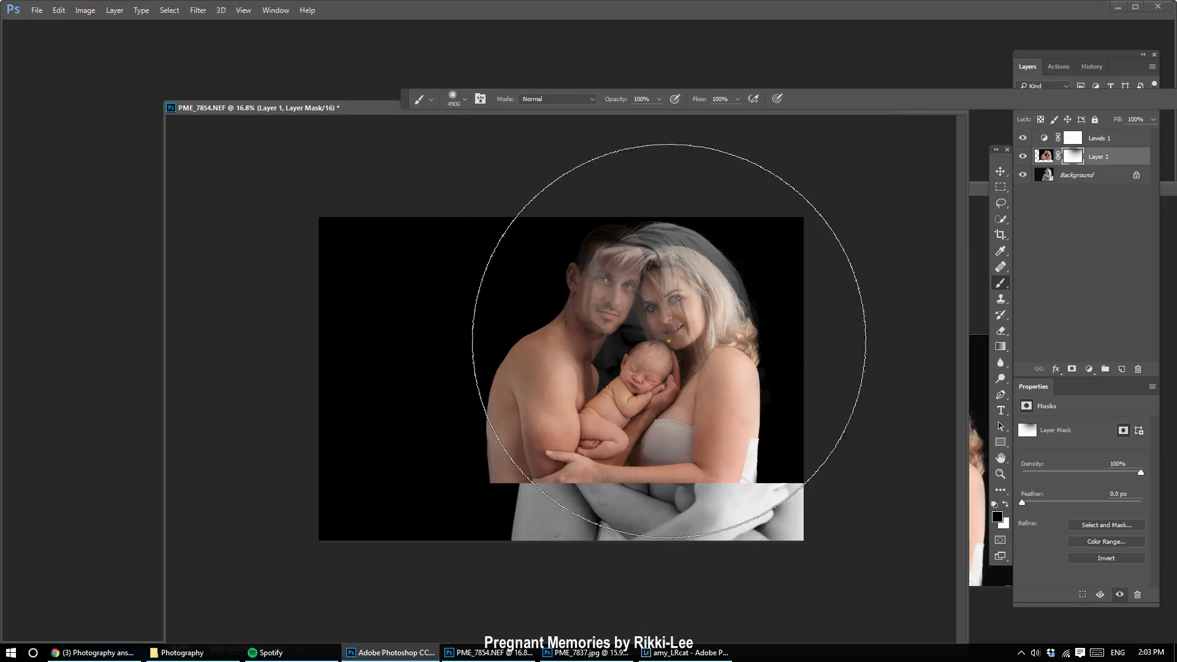
pyautogui.press('[')
pyautogui.press('[')
pyautogui.press('[')
pyautogui.press('[')
pyautogui.press('[')
pyautogui.press('[')
pyautogui.press('[')
pyautogui.press('[')
pyautogui.moveTo(675, 287)
pyautogui.mouseDown()
pyautogui.moveTo(711, 446)
pyautogui.moveTo(704, 275)
pyautogui.moveTo(725, 392)
pyautogui.mouseUp()
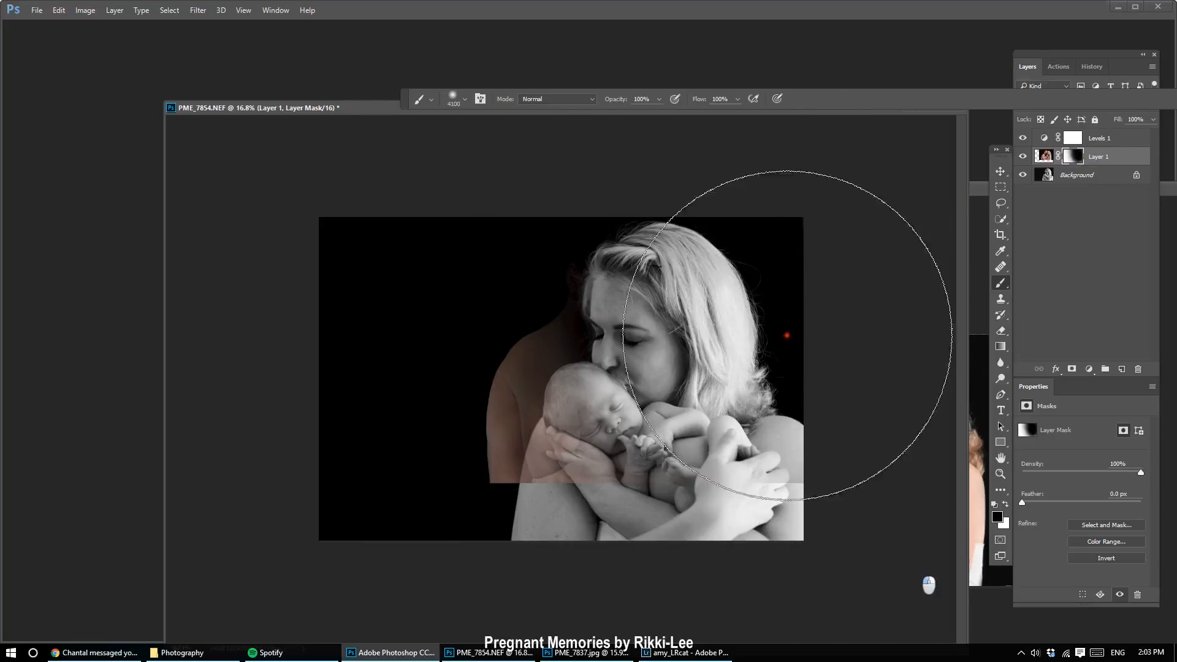
pyautogui.click(500, 402)
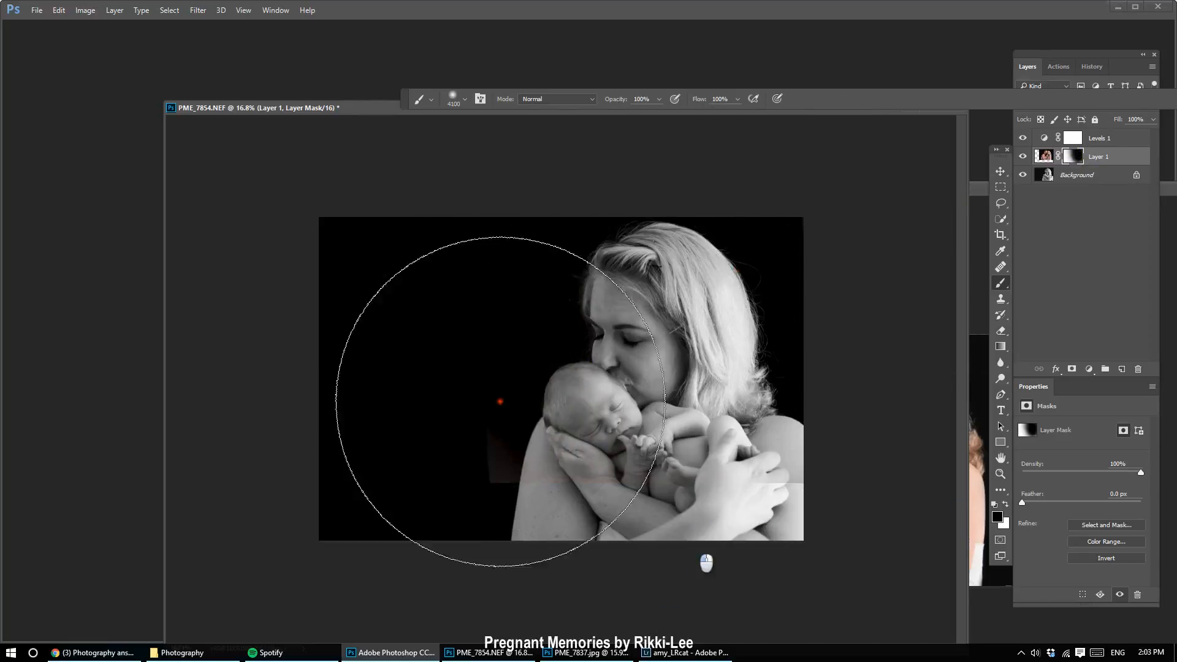
pyautogui.click(767, 393)
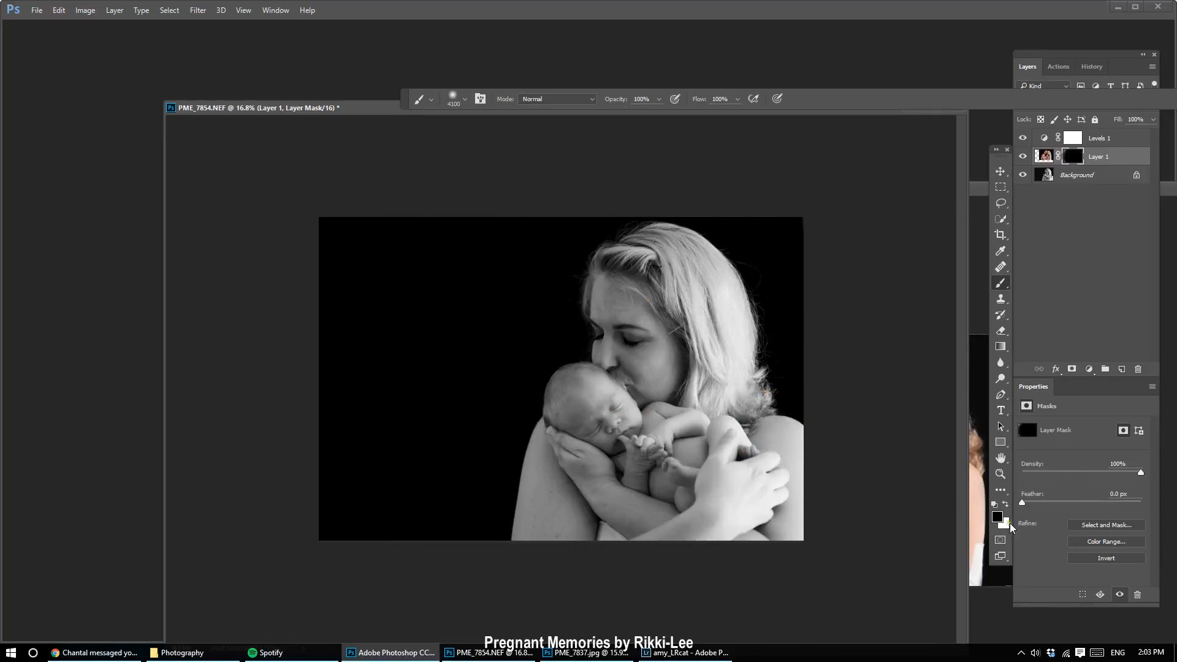
# Step: Paint white on the Layer 1 mask with a smaller brush, down to 500 px, to reveal the couple and baby again
pyautogui.press('x')
pyautogui.press('[')
pyautogui.press('[')
pyautogui.press('[')
pyautogui.press('[')
pyautogui.press('[')
pyautogui.press('[')
pyautogui.press('[')
pyautogui.press('[')
pyautogui.press('[')
pyautogui.press('[')
pyautogui.press('[')
pyautogui.press('[')
pyautogui.press('[')
pyautogui.press('[')
pyautogui.press('[')
pyautogui.press('[')
pyautogui.press('[')
pyautogui.press('[')
pyautogui.press('[')
pyautogui.press('[')
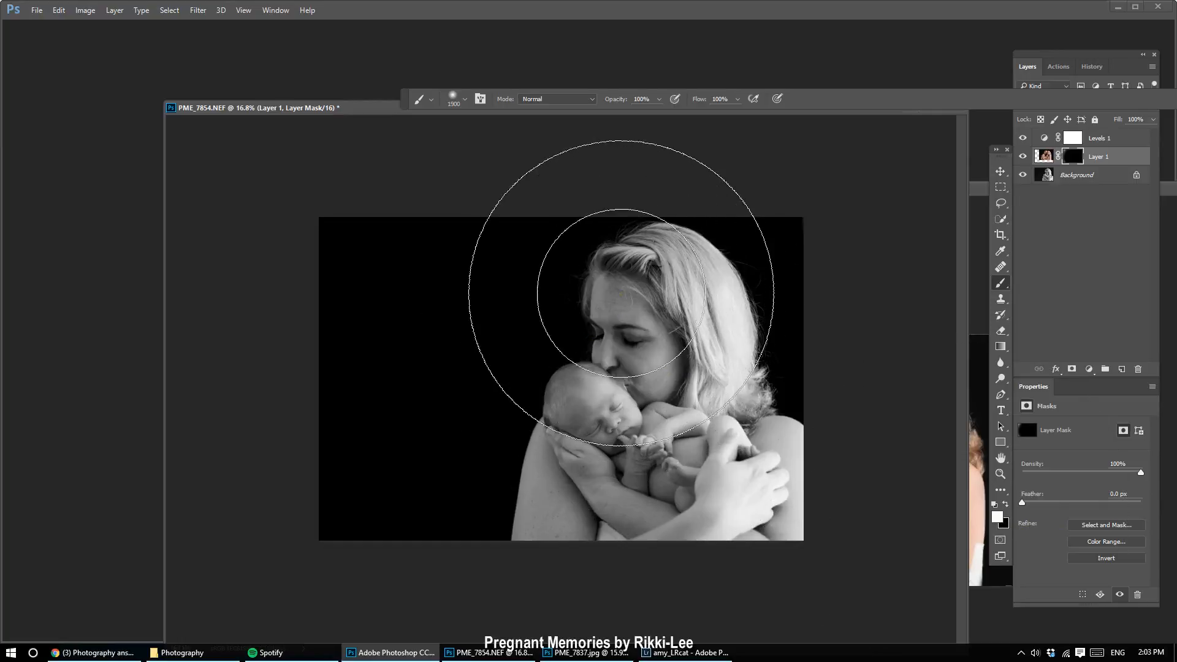
pyautogui.moveTo(597, 288)
pyautogui.mouseDown()
pyautogui.moveTo(626, 260)
pyautogui.moveTo(690, 308)
pyautogui.moveTo(650, 277)
pyautogui.moveTo(690, 273)
pyautogui.moveTo(663, 362)
pyautogui.moveTo(624, 340)
pyautogui.moveTo(633, 316)
pyautogui.moveTo(609, 406)
pyautogui.moveTo(585, 415)
pyautogui.moveTo(595, 400)
pyautogui.moveTo(641, 431)
pyautogui.moveTo(660, 416)
pyautogui.moveTo(675, 437)
pyautogui.moveTo(705, 371)
pyautogui.moveTo(689, 269)
pyautogui.moveTo(663, 239)
pyautogui.moveTo(653, 252)
pyautogui.moveTo(716, 335)
pyautogui.moveTo(715, 414)
pyautogui.moveTo(711, 302)
pyautogui.moveTo(663, 254)
pyautogui.moveTo(688, 260)
pyautogui.moveTo(737, 396)
pyautogui.moveTo(738, 462)
pyautogui.moveTo(795, 433)
pyautogui.moveTo(739, 458)
pyautogui.moveTo(745, 498)
pyautogui.moveTo(762, 457)
pyautogui.moveTo(578, 450)
pyautogui.moveTo(566, 403)
pyautogui.moveTo(613, 377)
pyautogui.moveTo(613, 294)
pyautogui.moveTo(616, 270)
pyautogui.mouseUp()
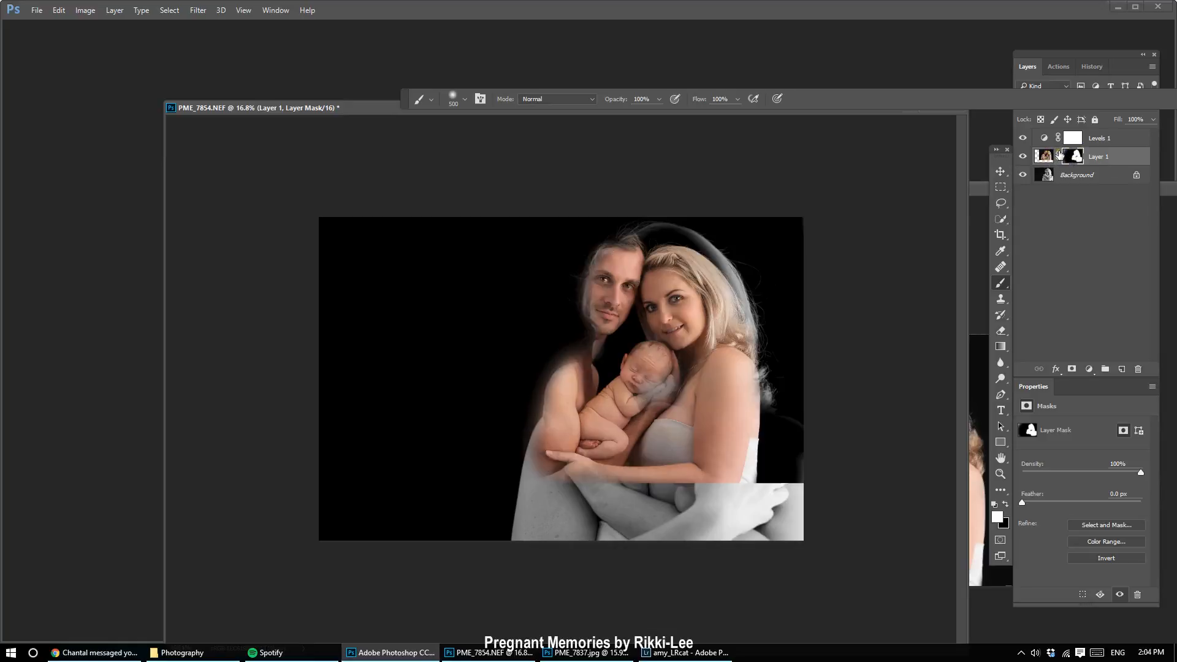
# Step: Delete the masked family photo layer and add a new empty layer above the Background
pyautogui.click(1000, 172)
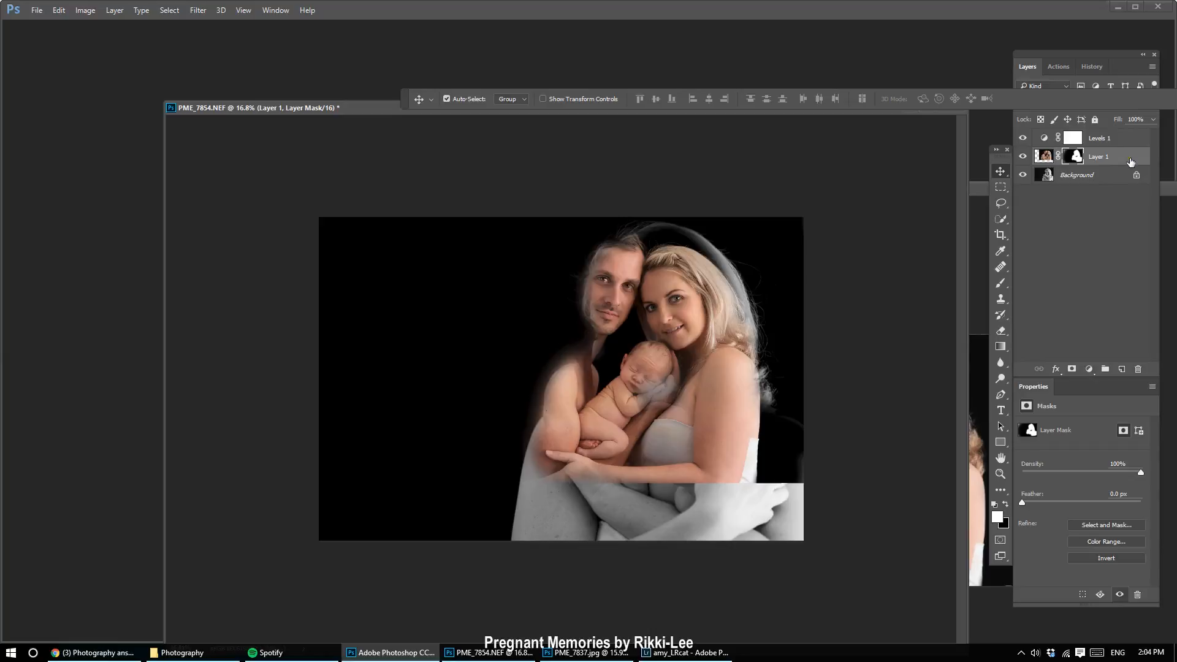
pyautogui.moveTo(1131, 161); pyautogui.dragTo(1139, 368)
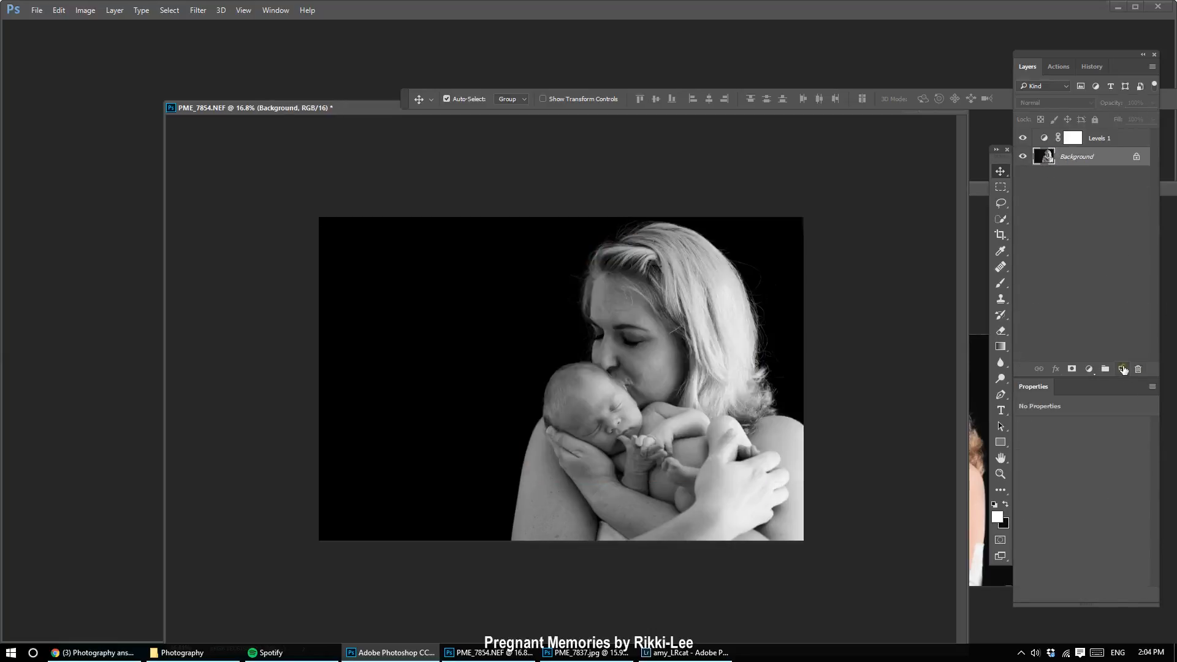
pyautogui.click(1122, 369)
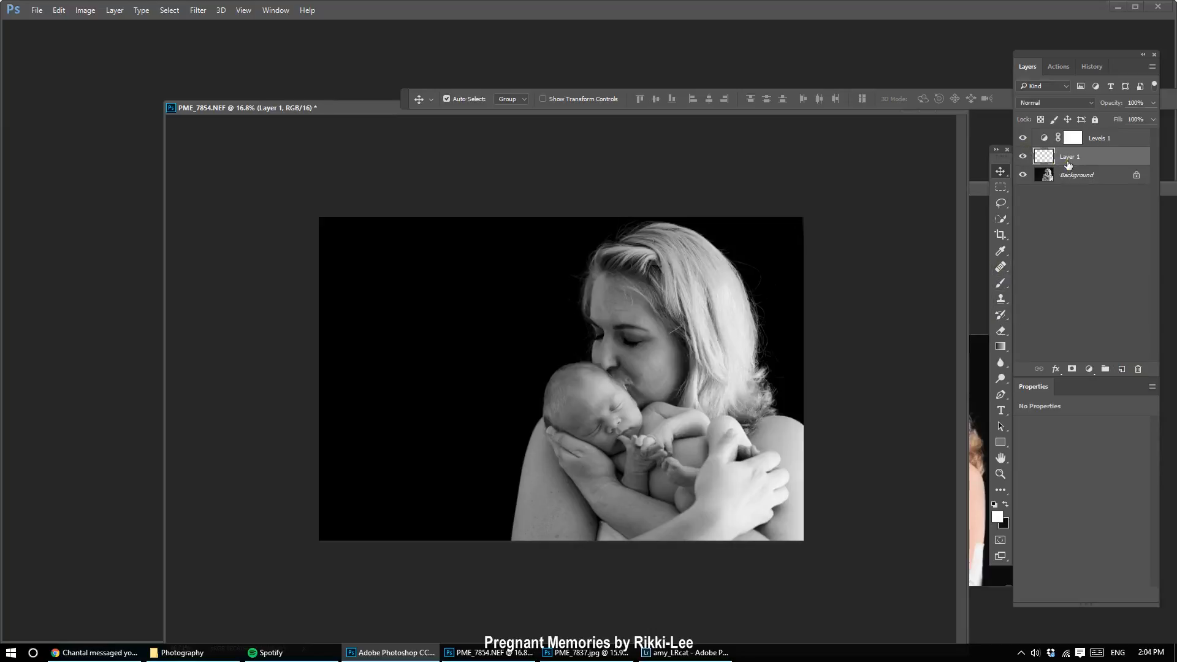
# Step: Set the foreground colour to red (ff0000) and fill the new layer with it using the Paint Bucket
pyautogui.click(1000, 346)
pyautogui.click(1049, 348)
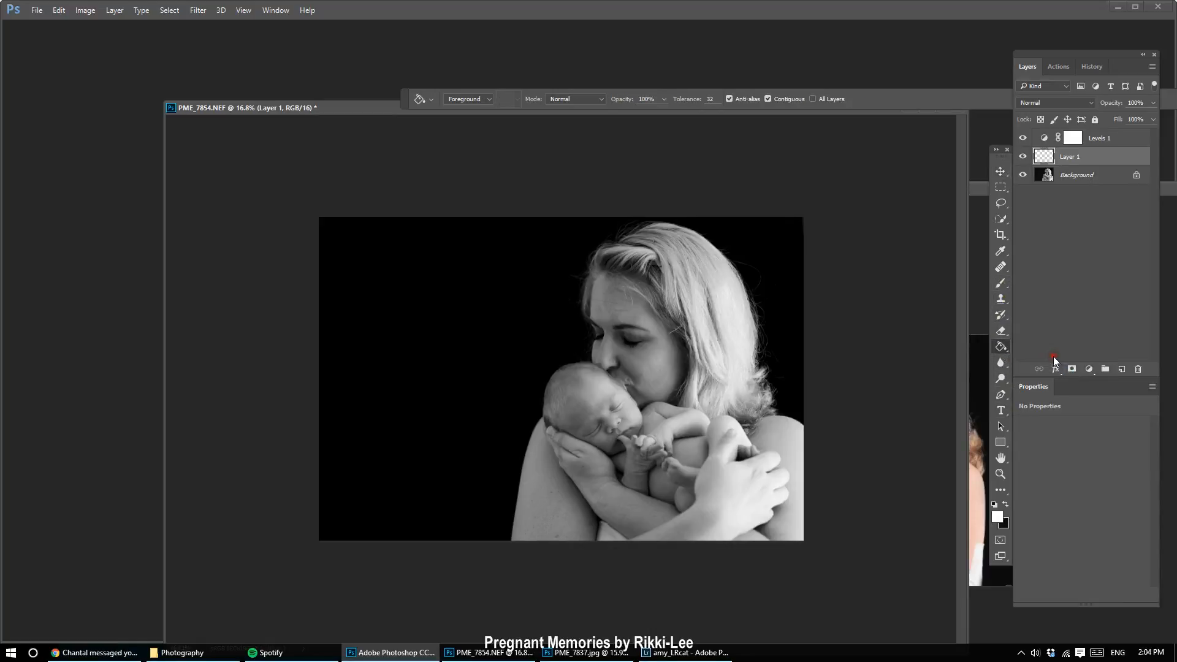
pyautogui.click(998, 517)
pyautogui.moveTo(910, 434); pyautogui.dragTo(1145, 279)
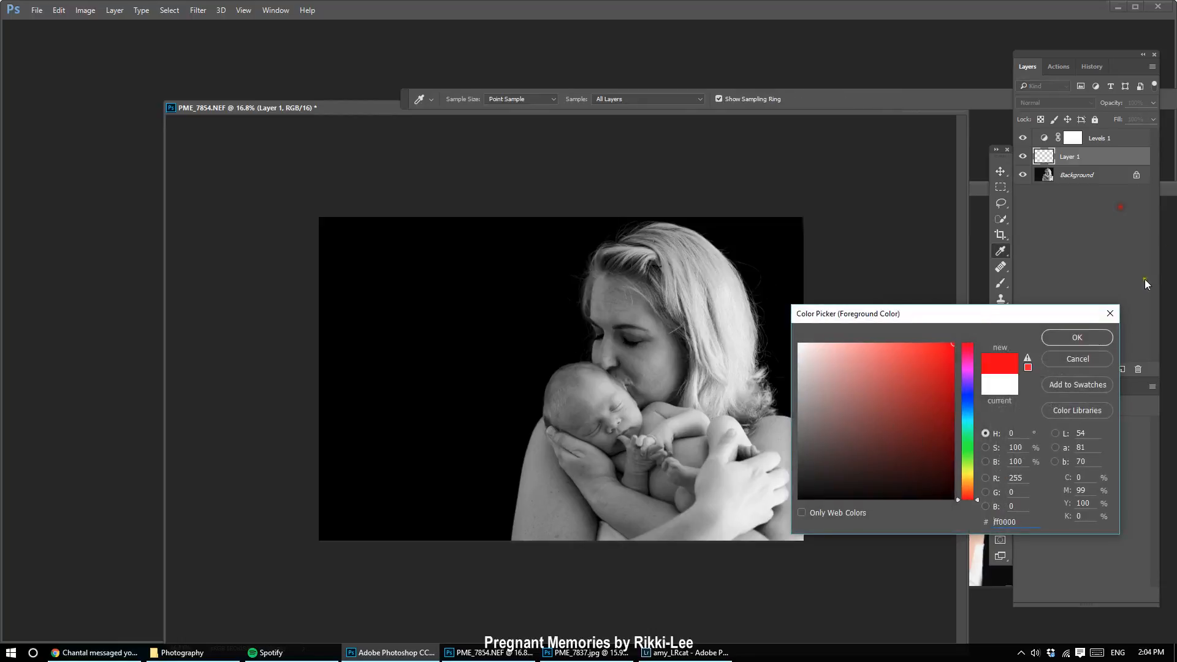
pyautogui.click(1084, 334)
pyautogui.click(606, 314)
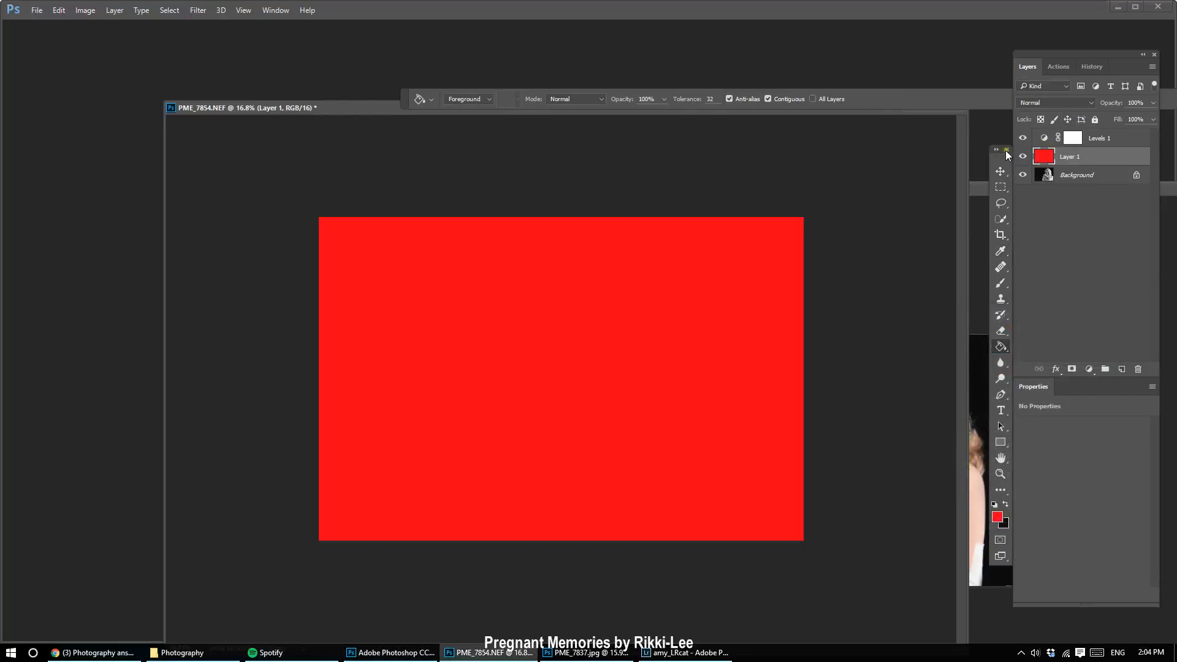
# Step: Apply a Bevel & Emboss layer style with a Texture pattern to the red layer
pyautogui.click(1001, 171)
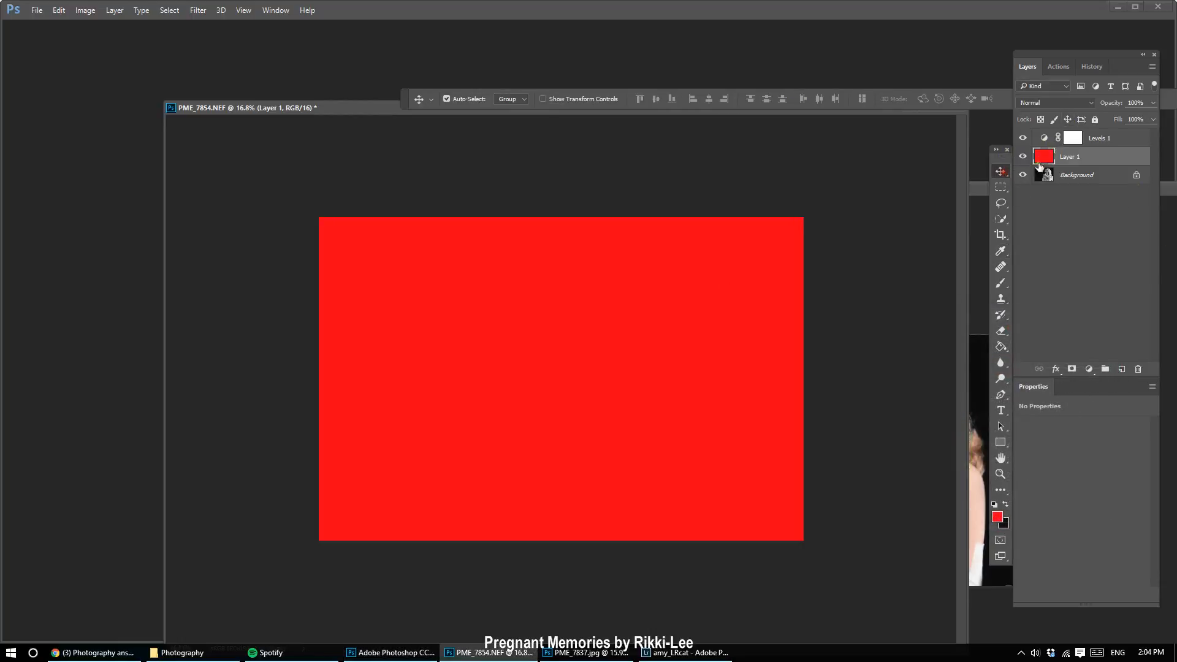
pyautogui.doubleClick(1103, 161)
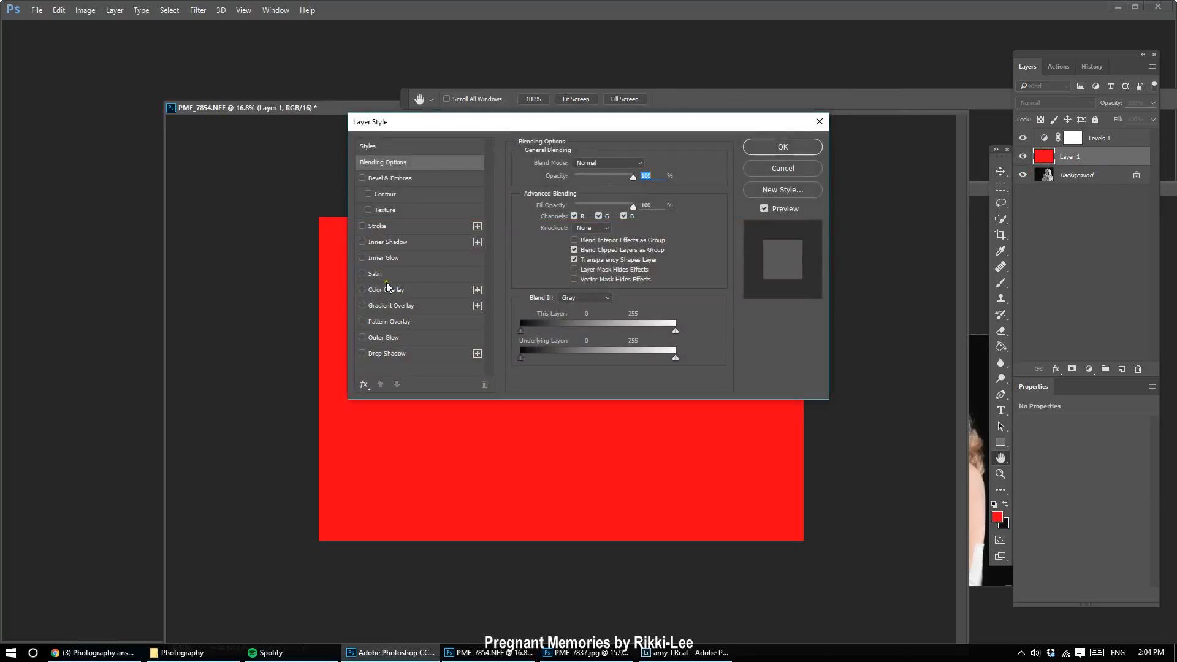
pyautogui.click(368, 210)
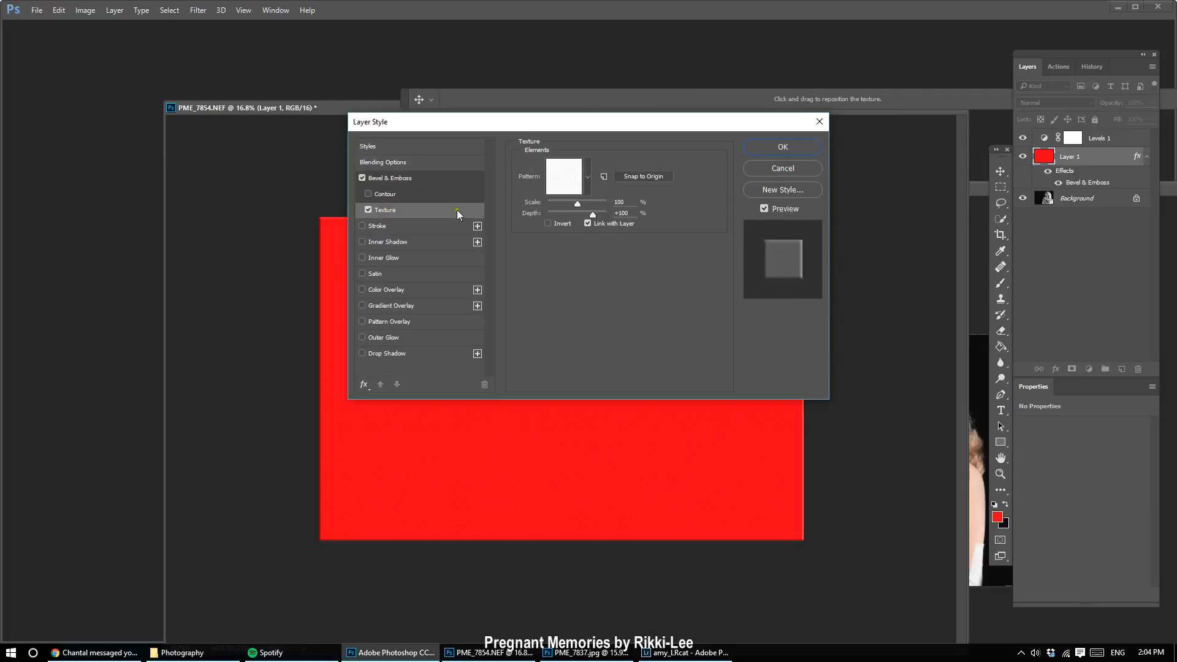
pyautogui.click(587, 176)
pyautogui.click(583, 214)
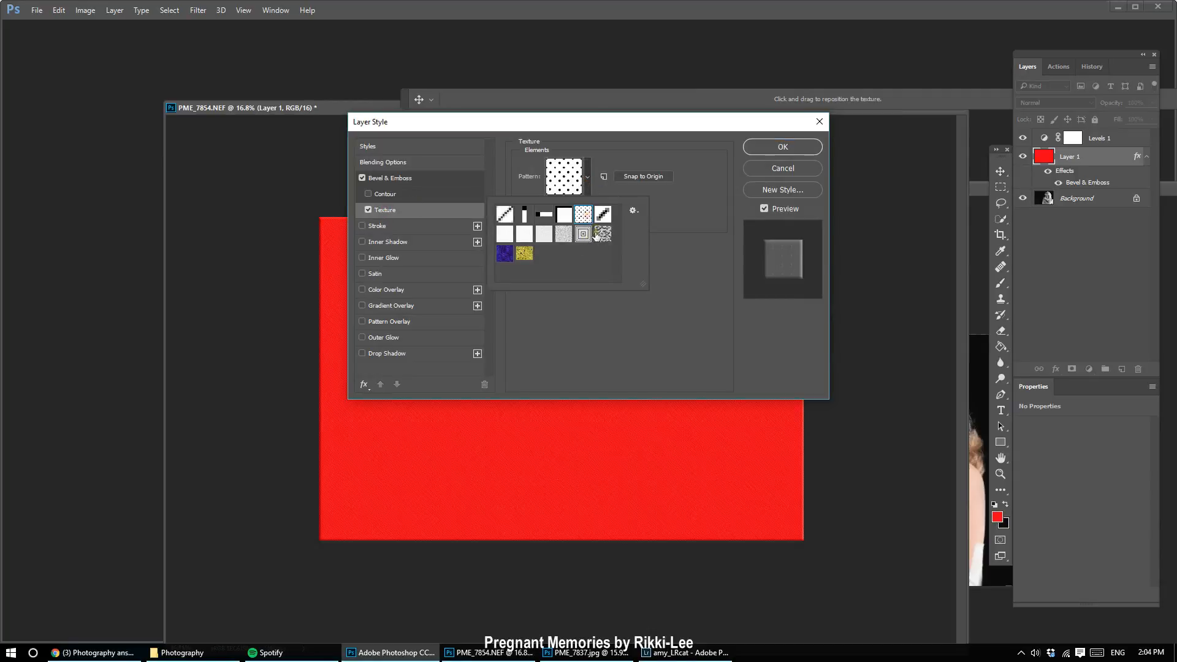
pyautogui.click(525, 234)
pyautogui.click(780, 147)
pyautogui.click(781, 147)
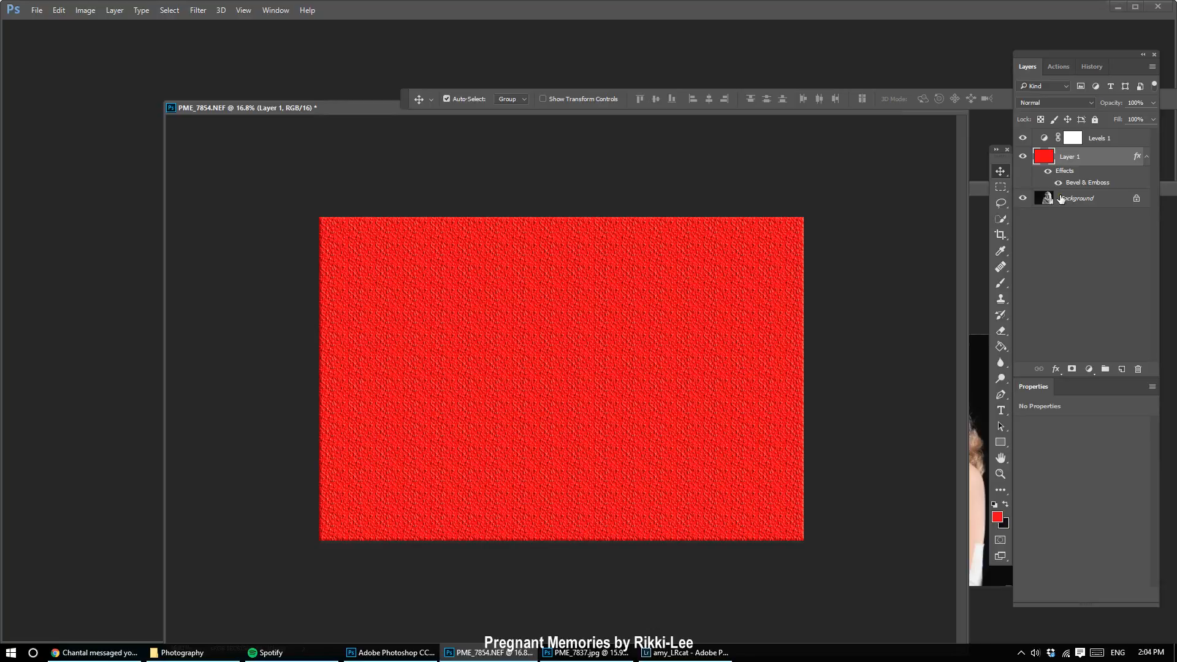
# Step: Add a layer mask to the textured red layer and invert the mask to black
pyautogui.click(1072, 370)
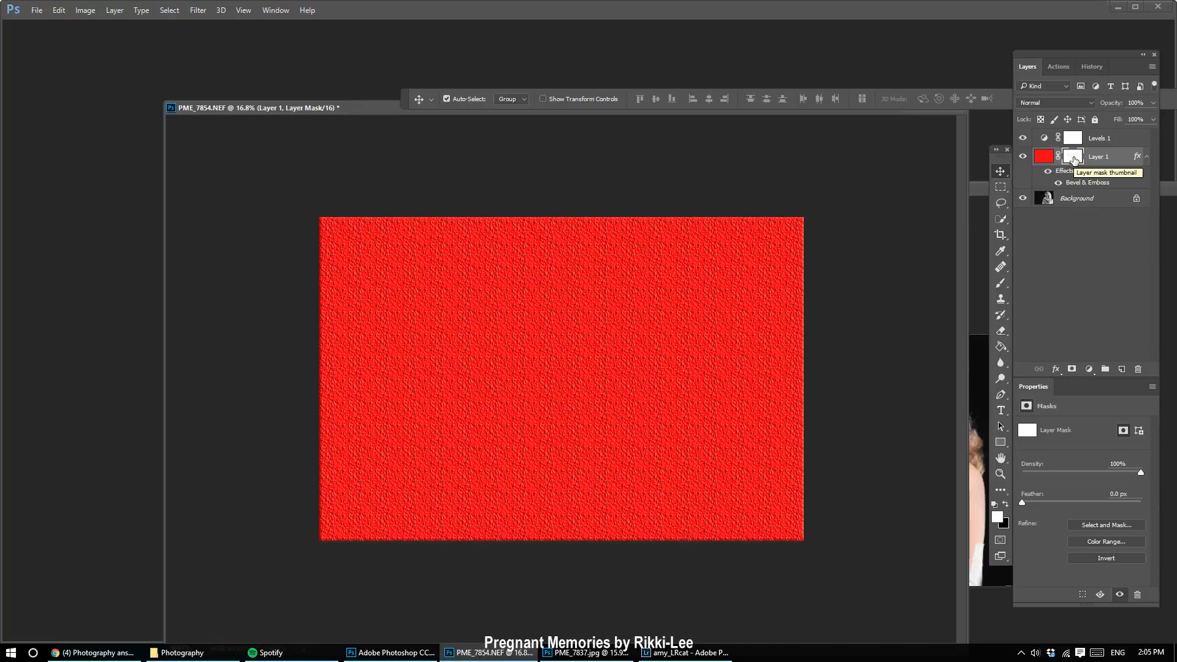
pyautogui.hotkey('ctrl', 'i')
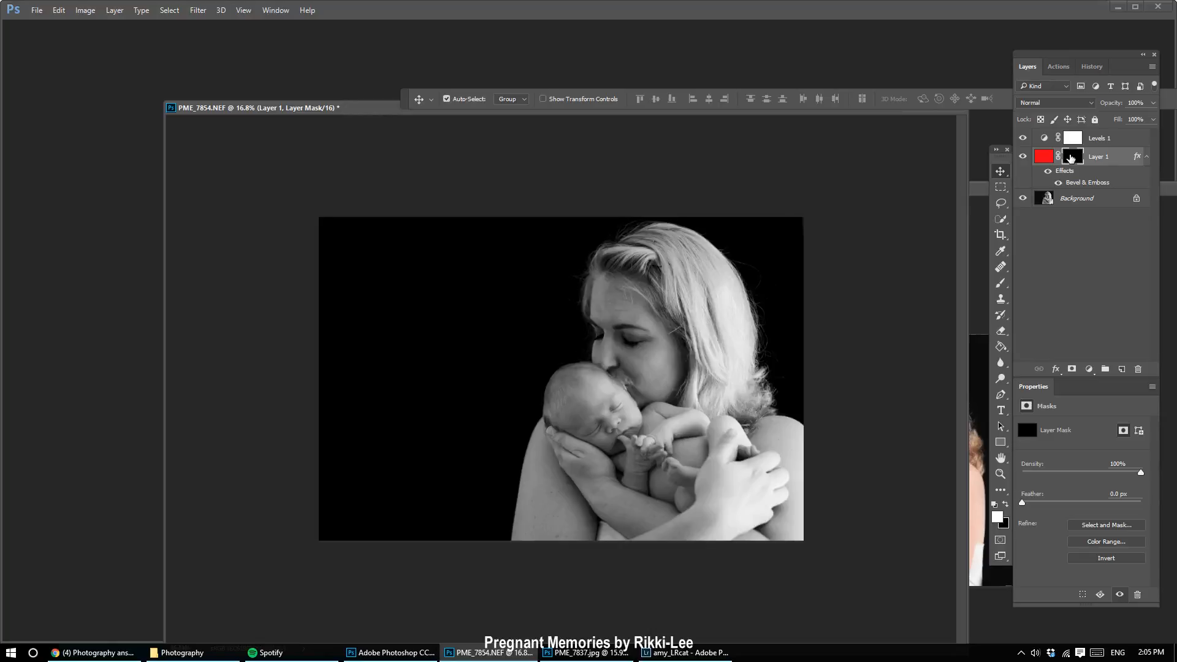
# Step: Paint white on the red layer's mask with a 500 px brush over the dark area beside the mother and baby
pyautogui.click(1003, 287)
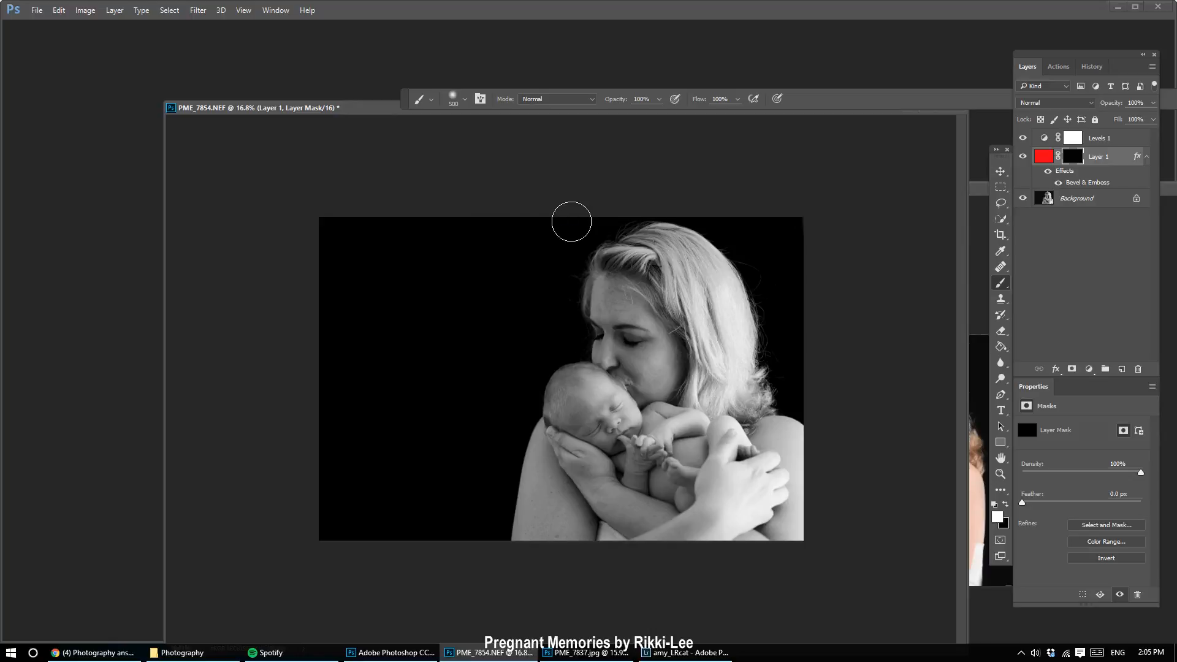
pyautogui.moveTo(583, 237)
pyautogui.mouseDown()
pyautogui.moveTo(550, 325)
pyautogui.moveTo(561, 216)
pyautogui.moveTo(508, 217)
pyautogui.moveTo(482, 317)
pyautogui.moveTo(456, 352)
pyautogui.moveTo(429, 252)
pyautogui.mouseUp()
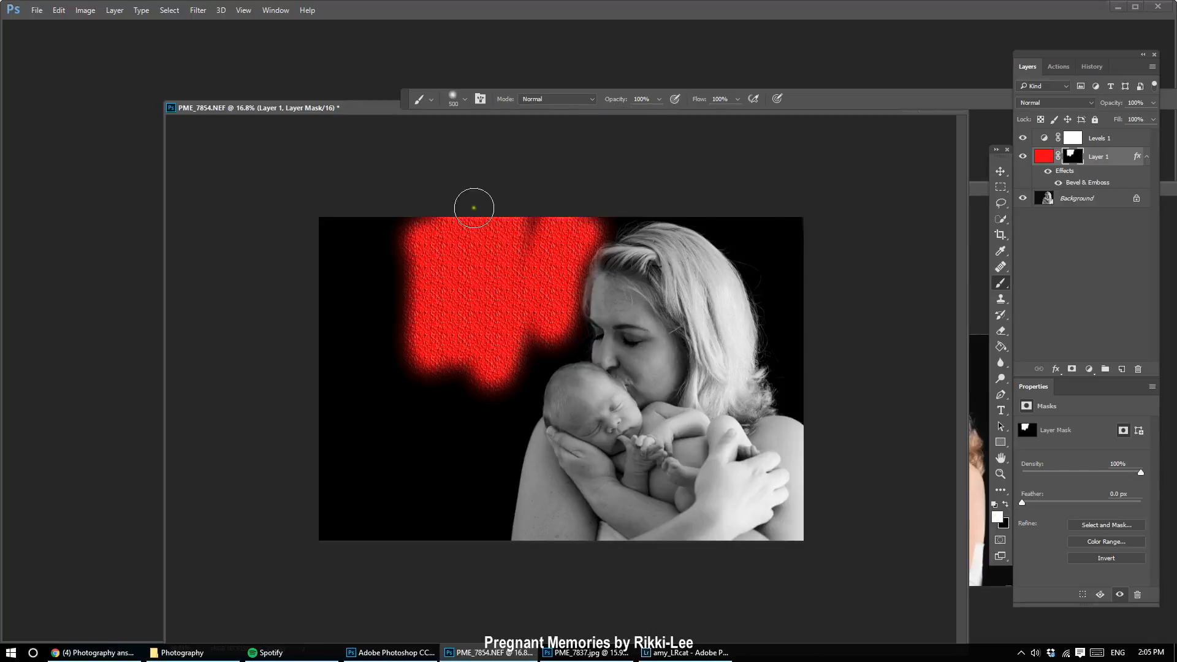
pyautogui.moveTo(474, 208)
pyautogui.mouseDown()
pyautogui.moveTo(394, 378)
pyautogui.moveTo(305, 360)
pyautogui.moveTo(320, 512)
pyautogui.moveTo(279, 459)
pyautogui.moveTo(327, 478)
pyautogui.moveTo(365, 449)
pyautogui.moveTo(379, 517)
pyautogui.moveTo(427, 517)
pyautogui.moveTo(479, 404)
pyautogui.moveTo(444, 526)
pyautogui.moveTo(358, 554)
pyautogui.moveTo(281, 524)
pyautogui.moveTo(385, 524)
pyautogui.moveTo(451, 560)
pyautogui.moveTo(484, 552)
pyautogui.moveTo(509, 422)
pyautogui.moveTo(548, 323)
pyautogui.moveTo(533, 232)
pyautogui.moveTo(644, 187)
pyautogui.mouseUp()
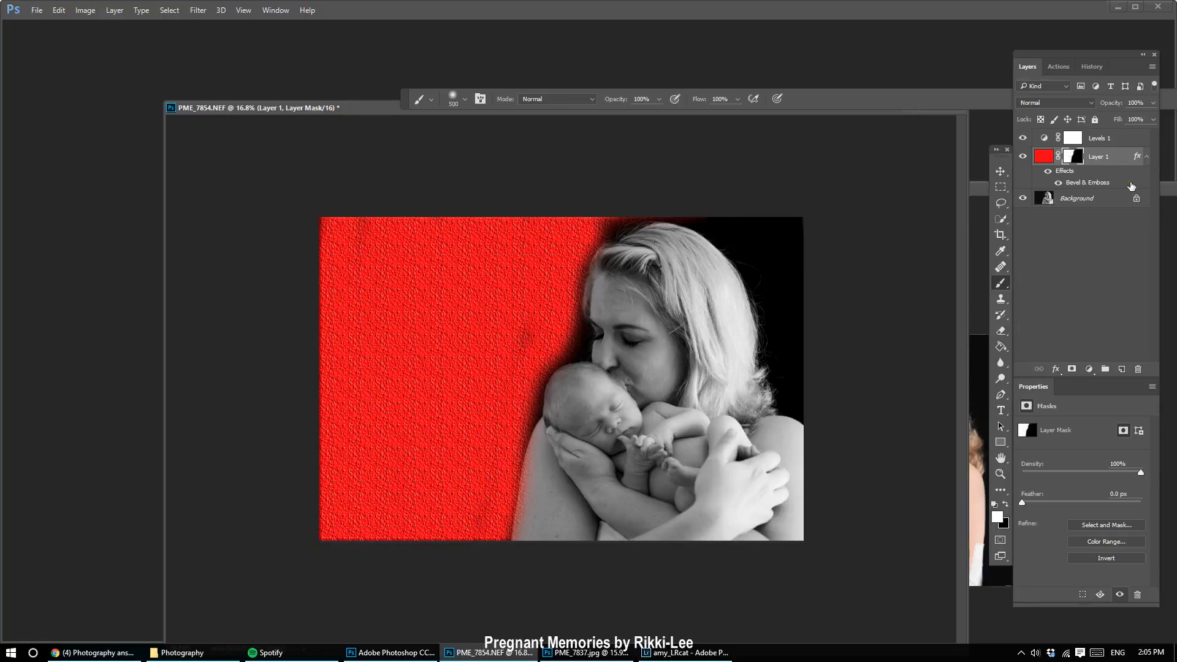
# Step: Undo the last mask stroke and paint black over the remaining red area to hide it
pyautogui.hotkey('ctrl', 'z')
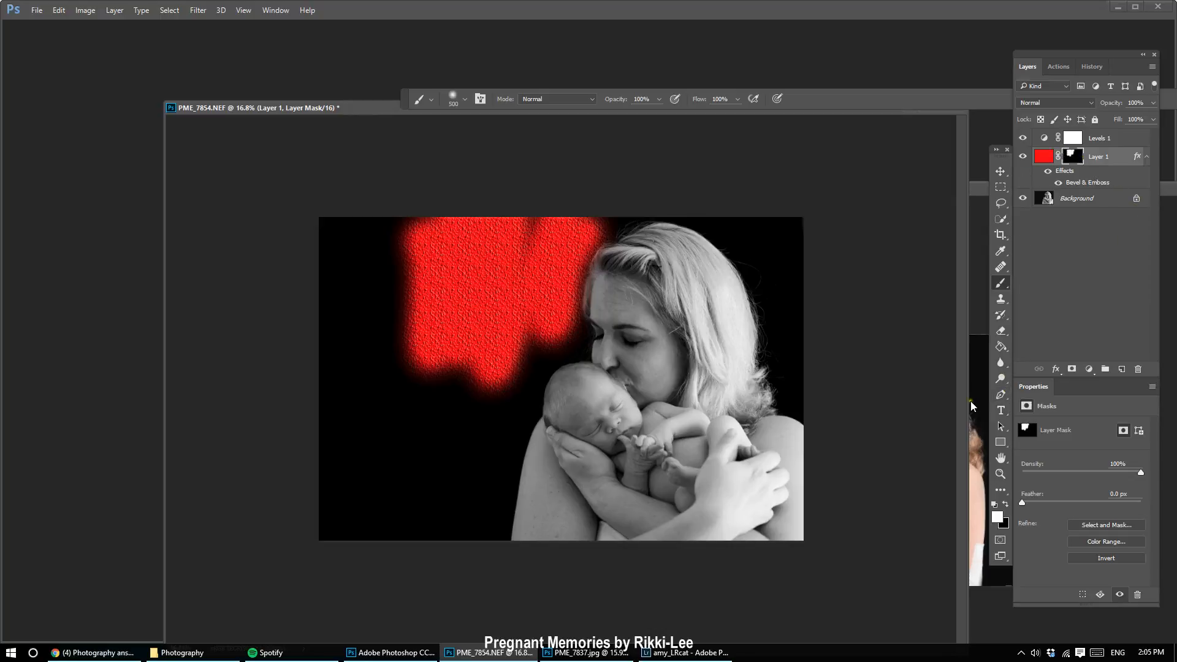
pyautogui.press('x')
pyautogui.moveTo(503, 367)
pyautogui.mouseDown()
pyautogui.moveTo(444, 348)
pyautogui.moveTo(462, 316)
pyautogui.moveTo(566, 282)
pyautogui.moveTo(425, 260)
pyautogui.moveTo(552, 237)
pyautogui.moveTo(372, 223)
pyautogui.moveTo(457, 364)
pyautogui.moveTo(626, 253)
pyautogui.moveTo(427, 483)
pyautogui.moveTo(412, 405)
pyautogui.moveTo(298, 483)
pyautogui.mouseUp()
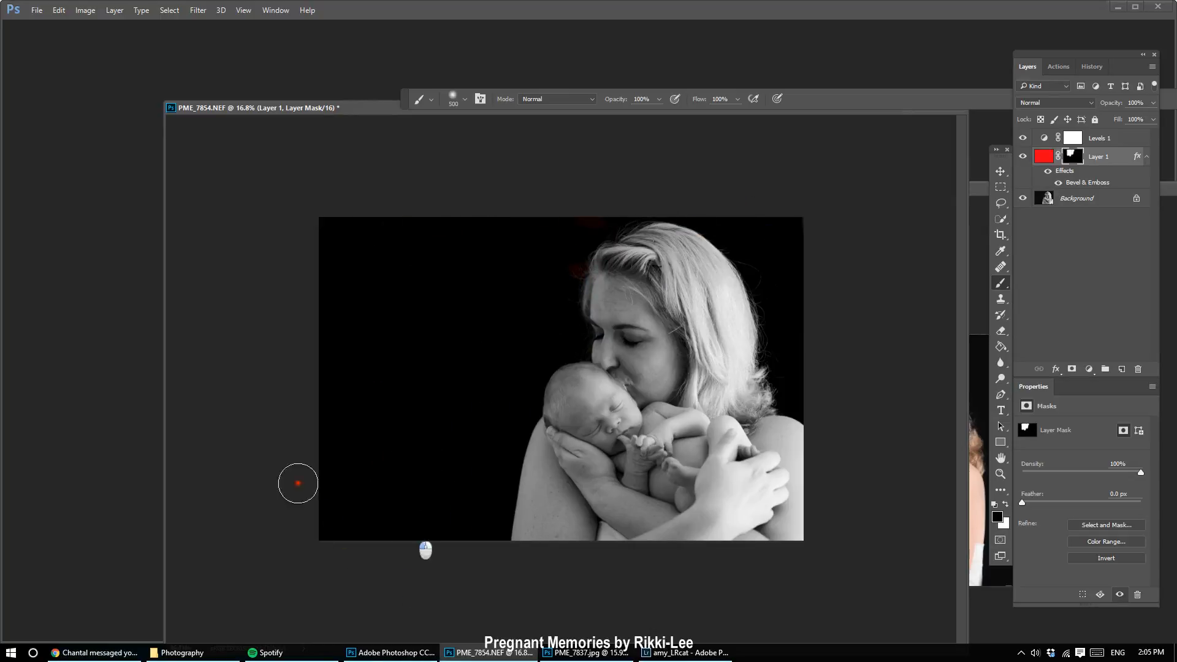
# Step: Select the mother and baby on the Background layer with the Quick Selection tool
pyautogui.click(1001, 219)
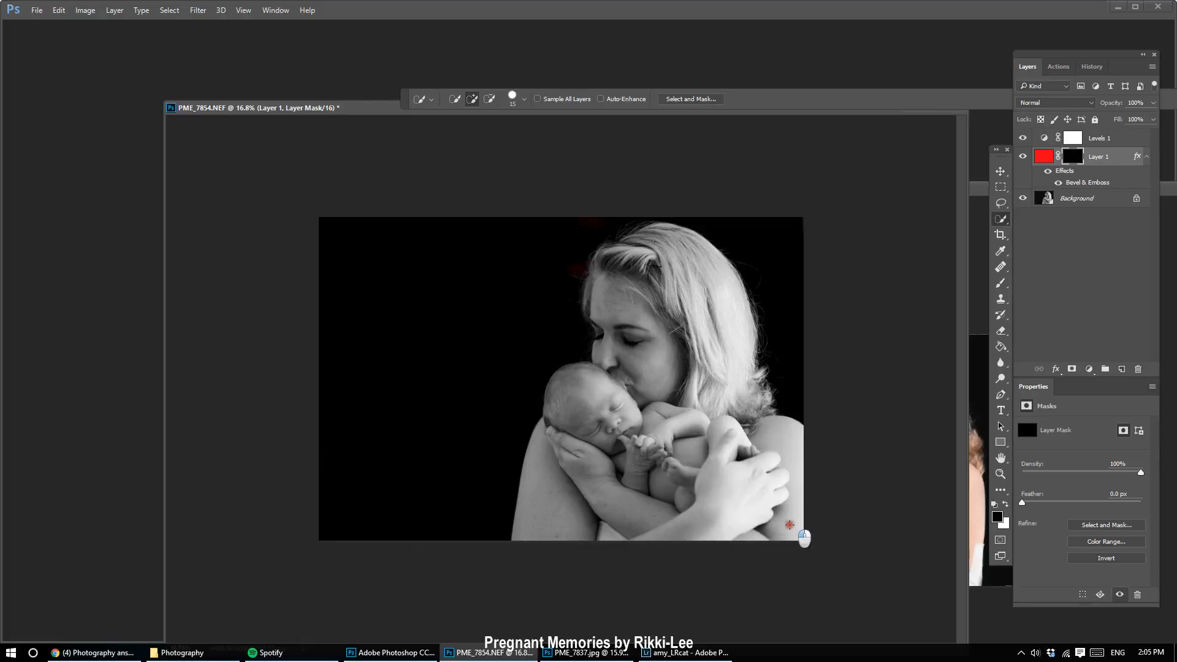
pyautogui.moveTo(804, 537)
pyautogui.mouseDown()
pyautogui.moveTo(790, 484)
pyautogui.moveTo(756, 410)
pyautogui.mouseUp()
pyautogui.hotkey('ctrl', 'd')
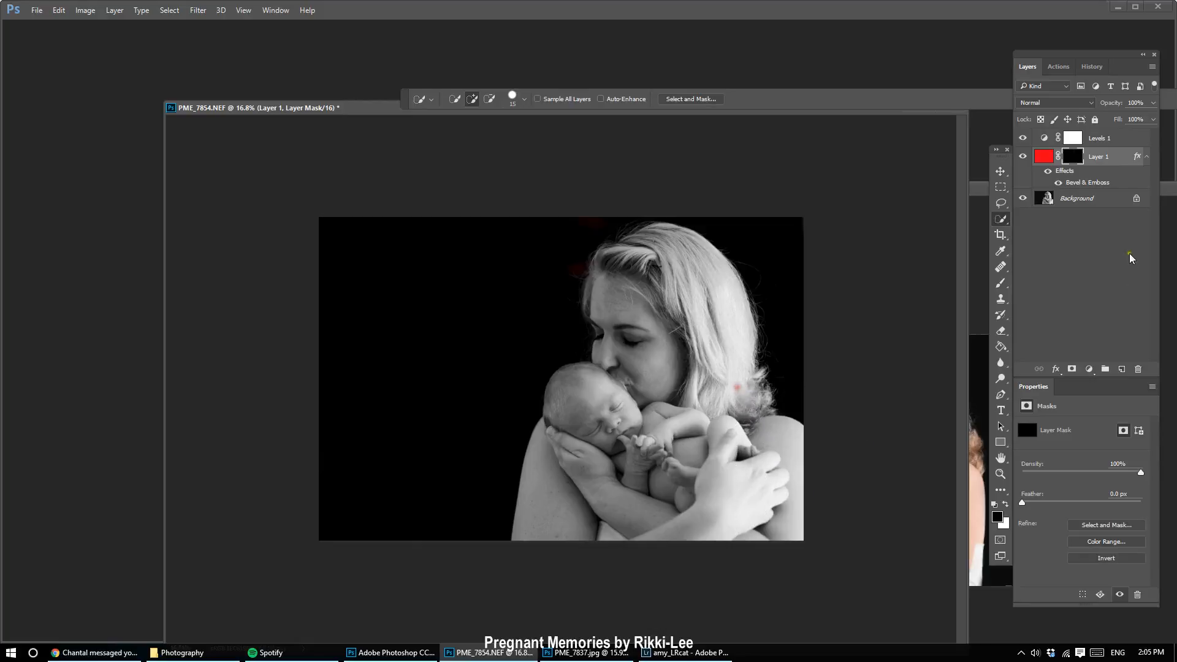
pyautogui.click(1098, 203)
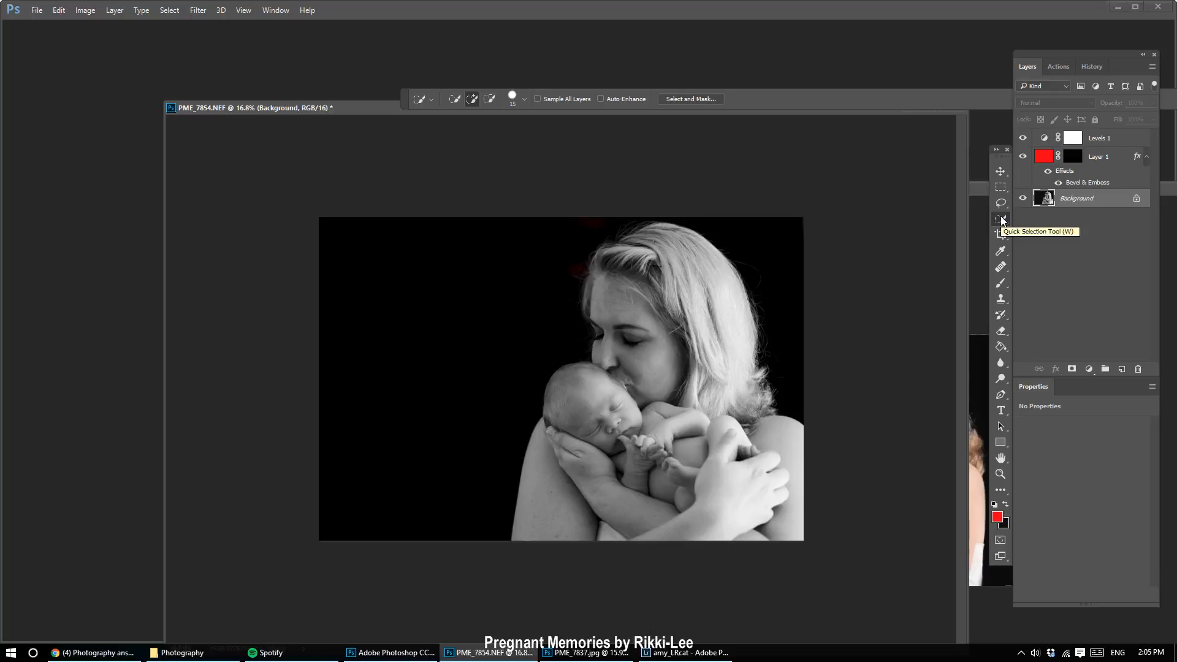
pyautogui.moveTo(644, 246)
pyautogui.mouseDown()
pyautogui.moveTo(686, 258)
pyautogui.moveTo(716, 308)
pyautogui.moveTo(711, 279)
pyautogui.moveTo(734, 413)
pyautogui.moveTo(798, 448)
pyautogui.moveTo(787, 521)
pyautogui.moveTo(547, 532)
pyautogui.moveTo(591, 400)
pyautogui.moveTo(630, 385)
pyautogui.moveTo(629, 315)
pyautogui.moveTo(599, 300)
pyautogui.moveTo(598, 339)
pyautogui.mouseUp()
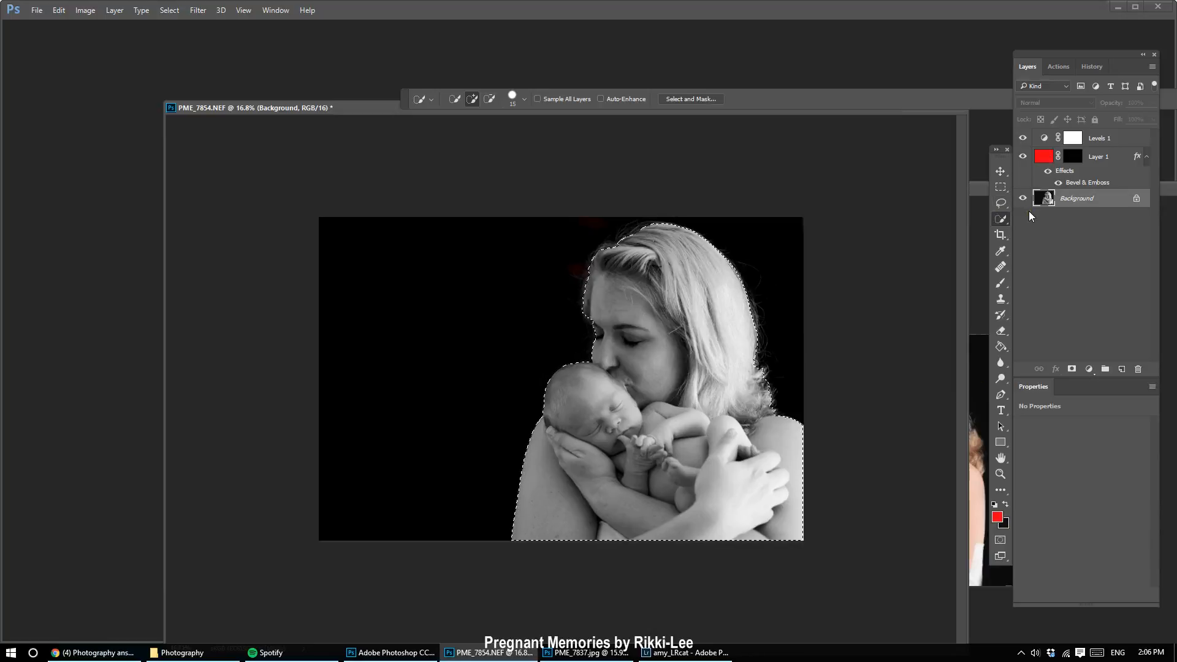
# Step: Invert the mother-and-baby selection on the Background layer so that the dark backdrop is selected
pyautogui.click(1076, 164)
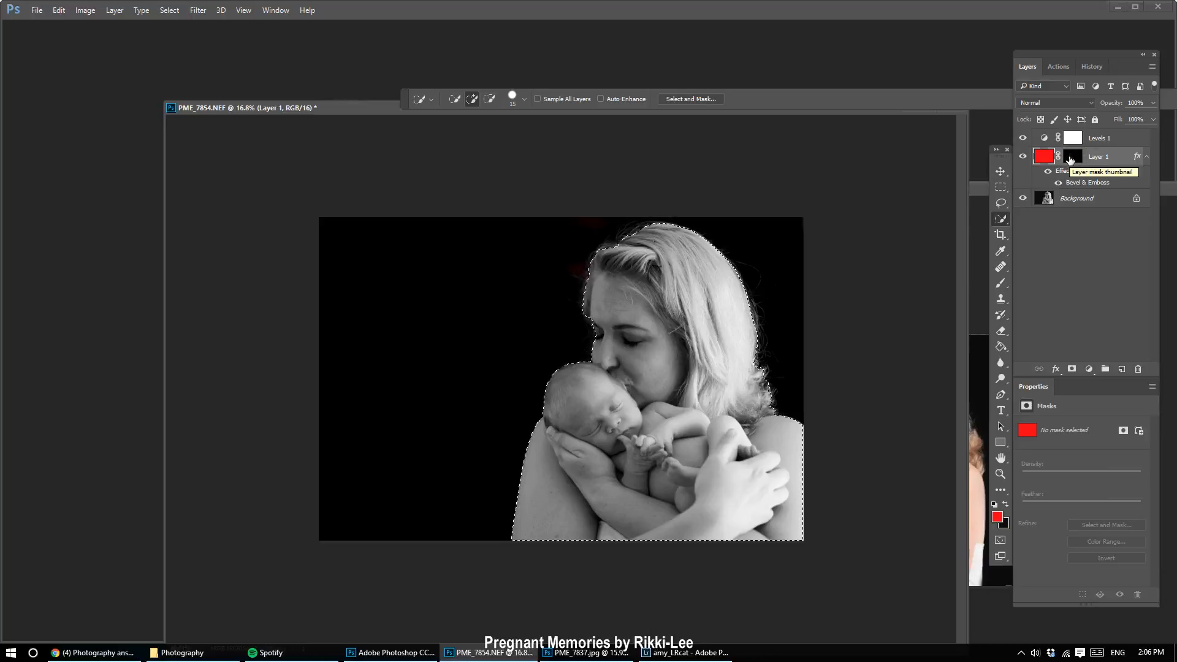
pyautogui.click(1070, 159)
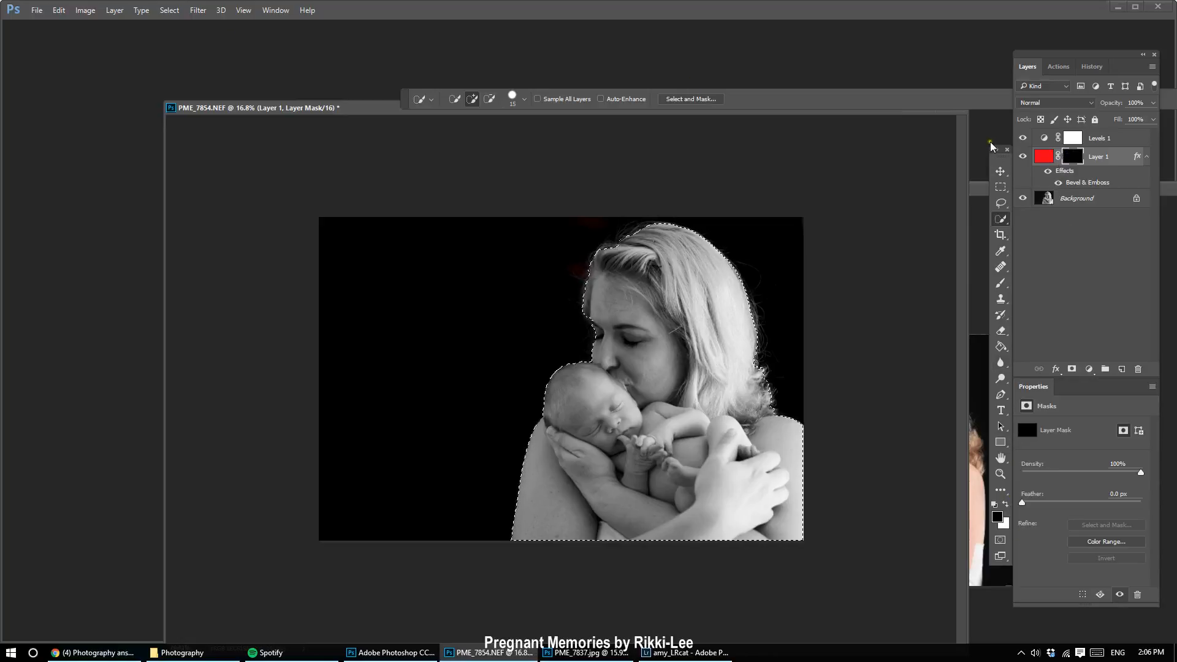
pyautogui.click(1056, 196)
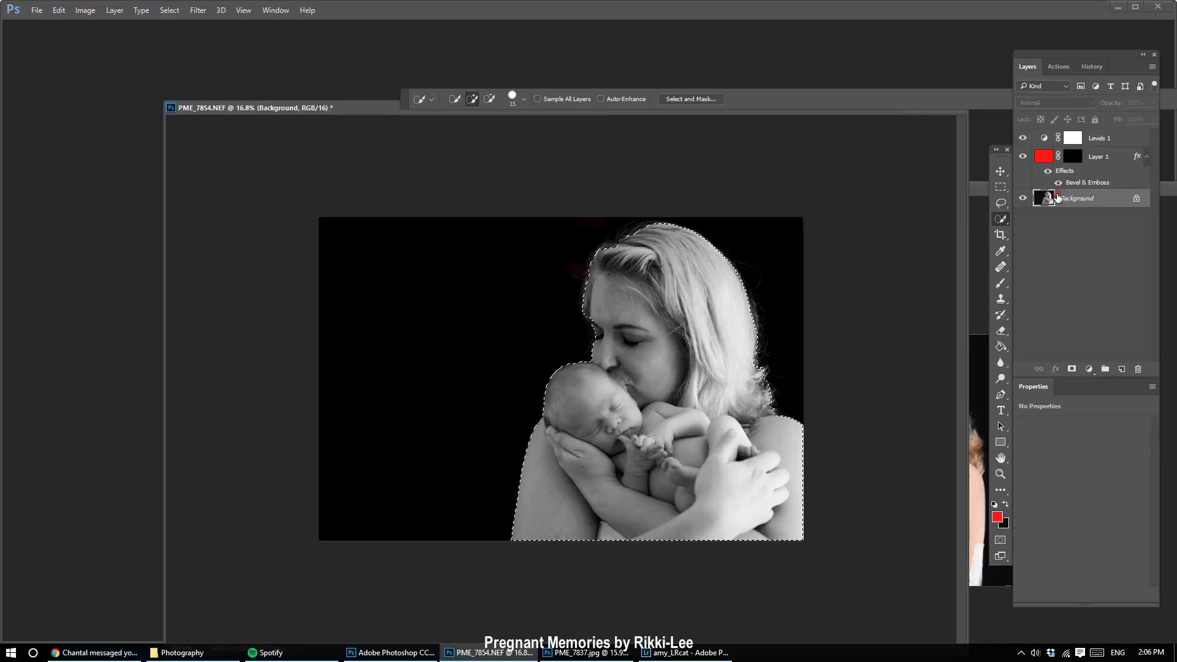
pyautogui.click(174, 12)
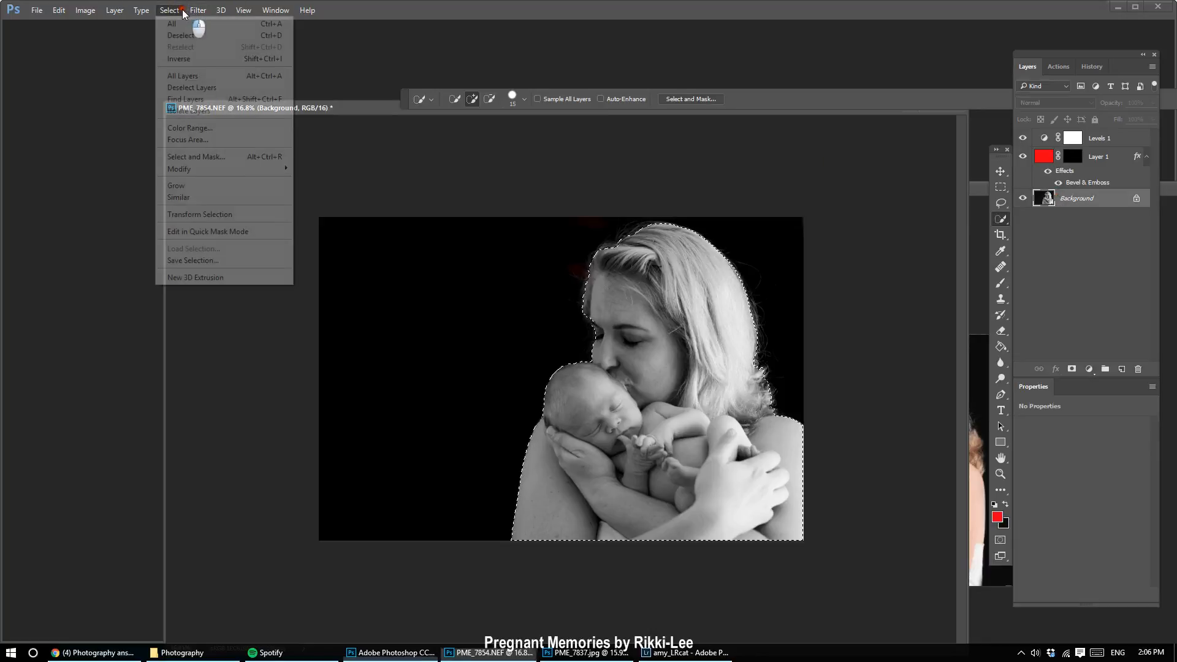
pyautogui.click(187, 59)
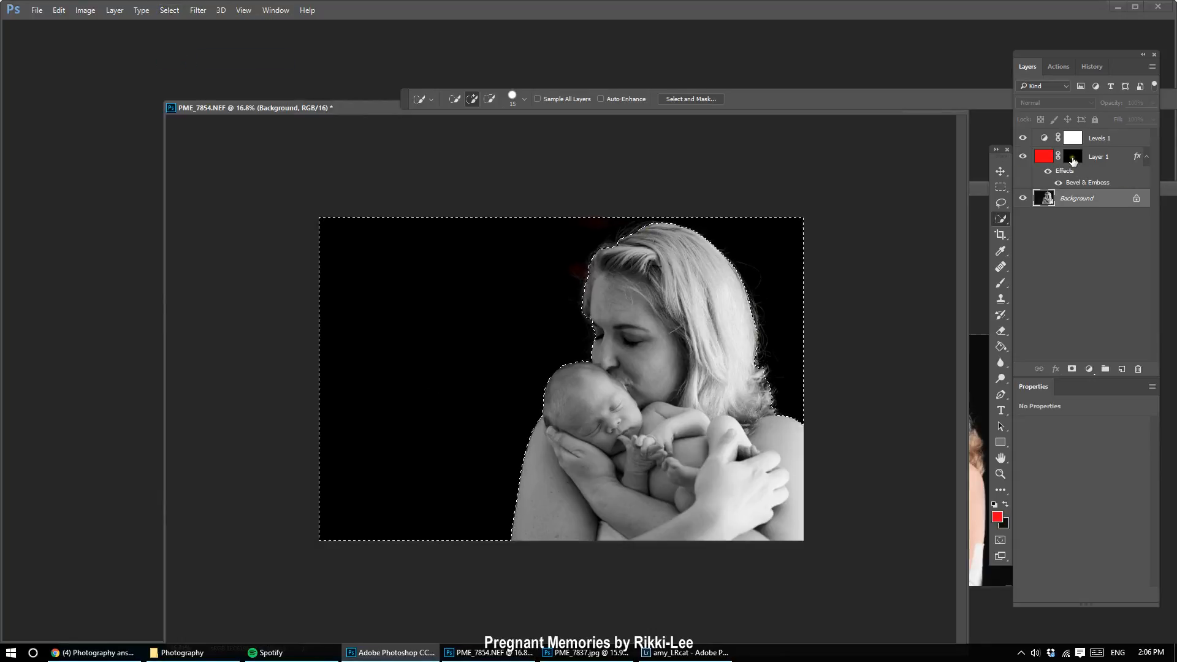
# Step: Fill the selected backdrop with white on the red layer's mask using the Paint Bucket, and deselect
pyautogui.click(1073, 158)
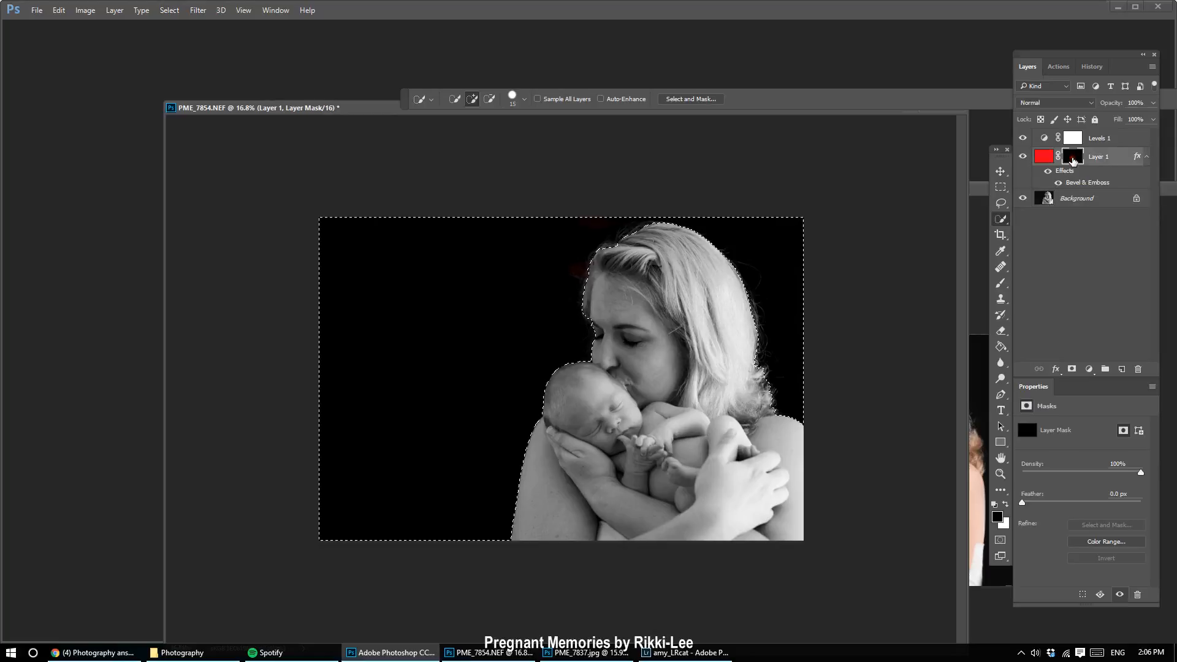
pyautogui.click(1001, 347)
pyautogui.press('x')
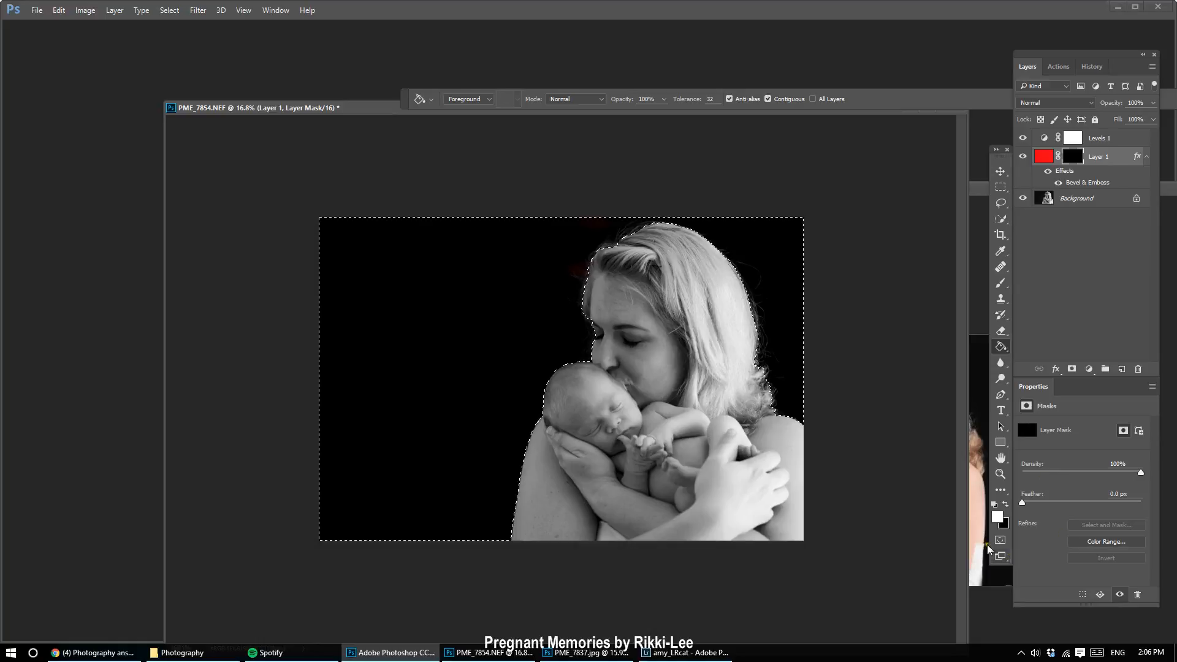
pyautogui.click(407, 269)
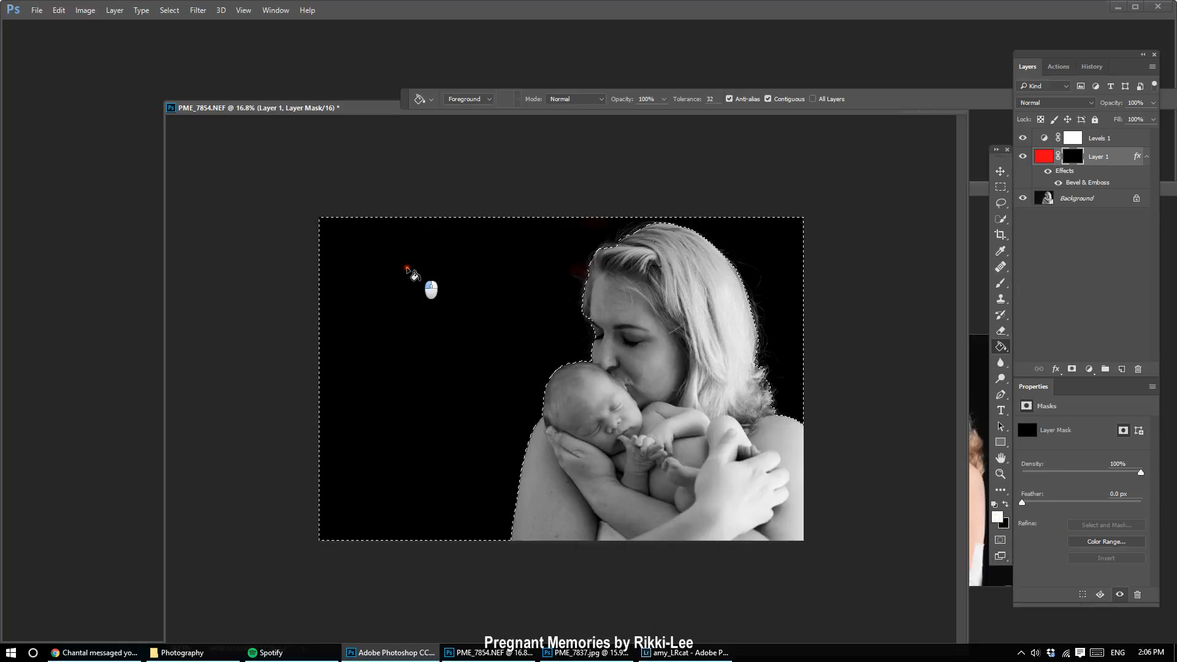
pyautogui.hotkey('ctrl', 'd')
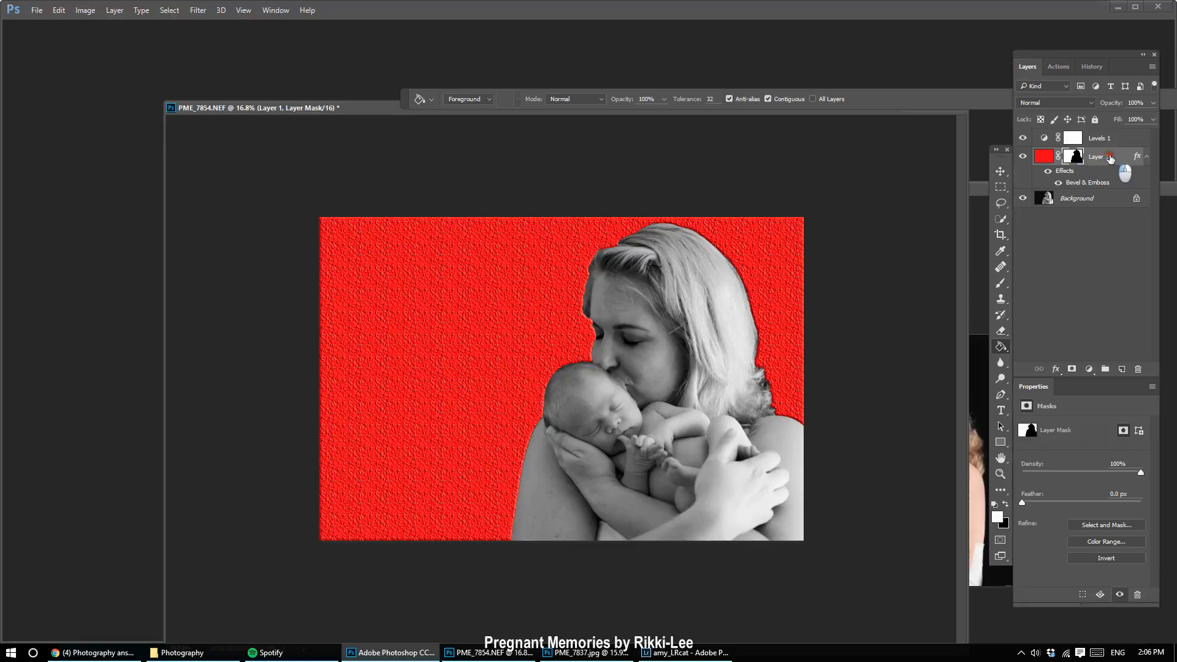
# Step: Delete the textured red layer and add a Levels adjustment layer directly above the Background
pyautogui.moveTo(1104, 158); pyautogui.dragTo(1138, 369)
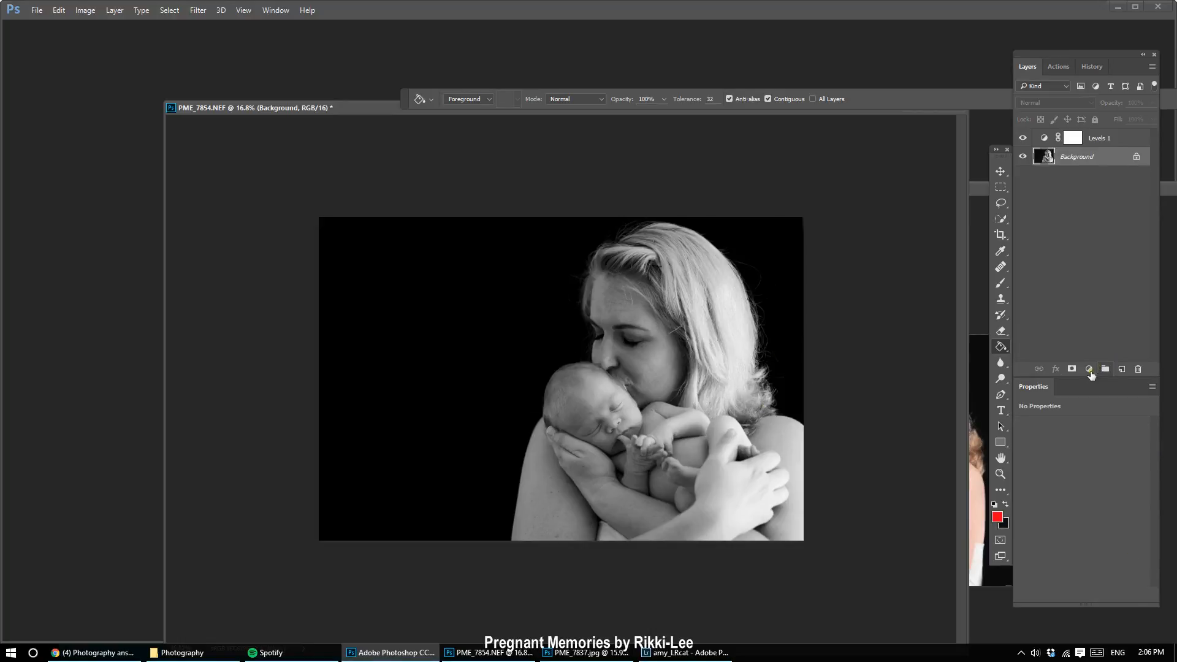
pyautogui.click(1090, 370)
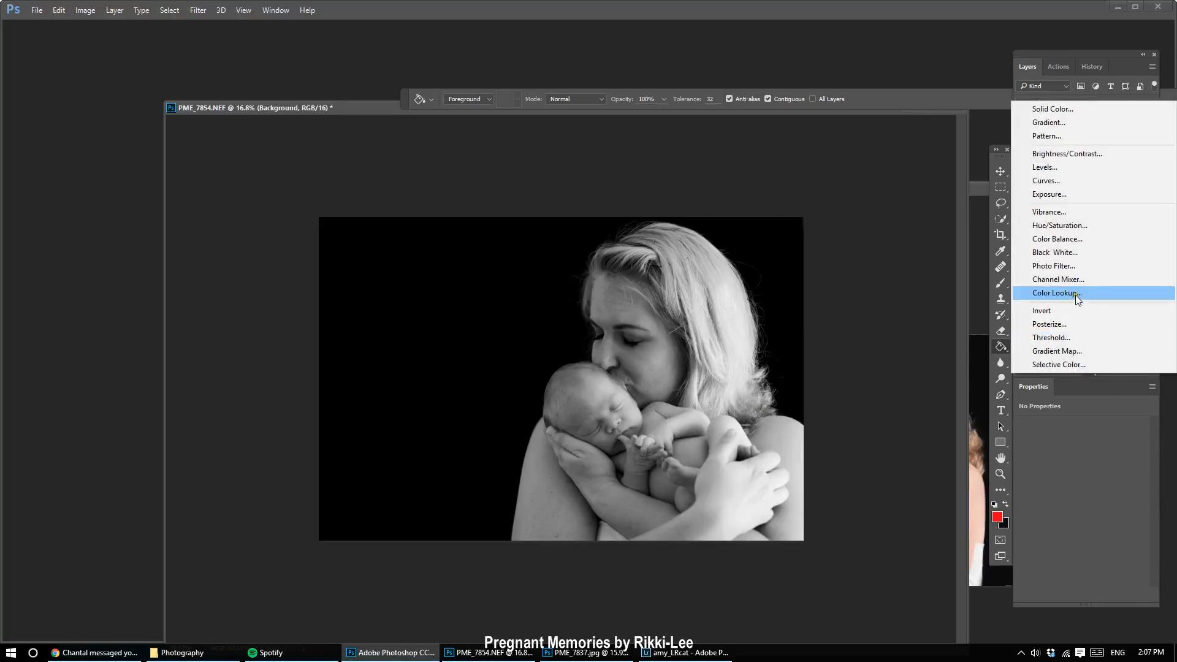
pyautogui.click(881, 392)
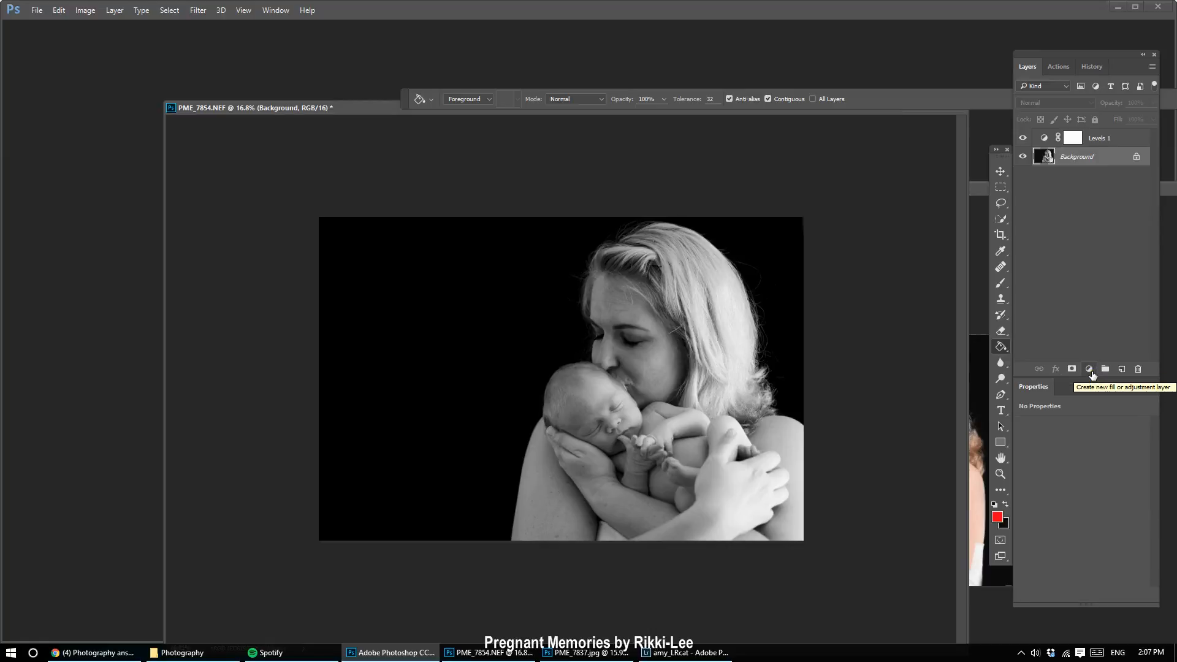
pyautogui.click(1090, 370)
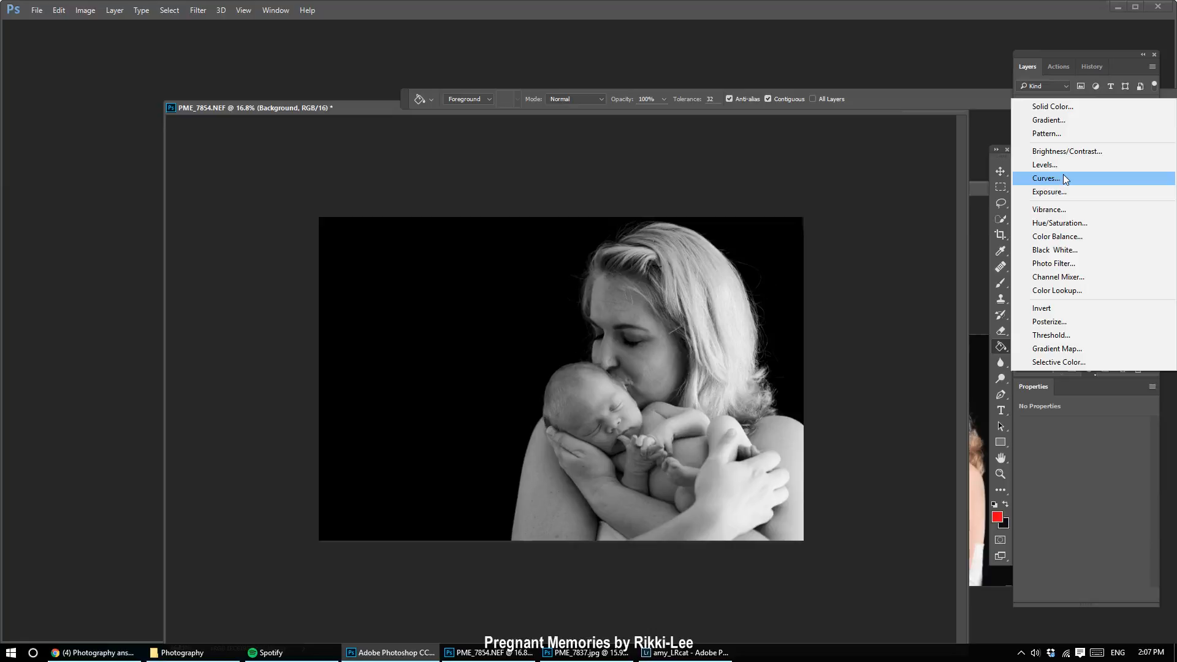
pyautogui.click(1065, 165)
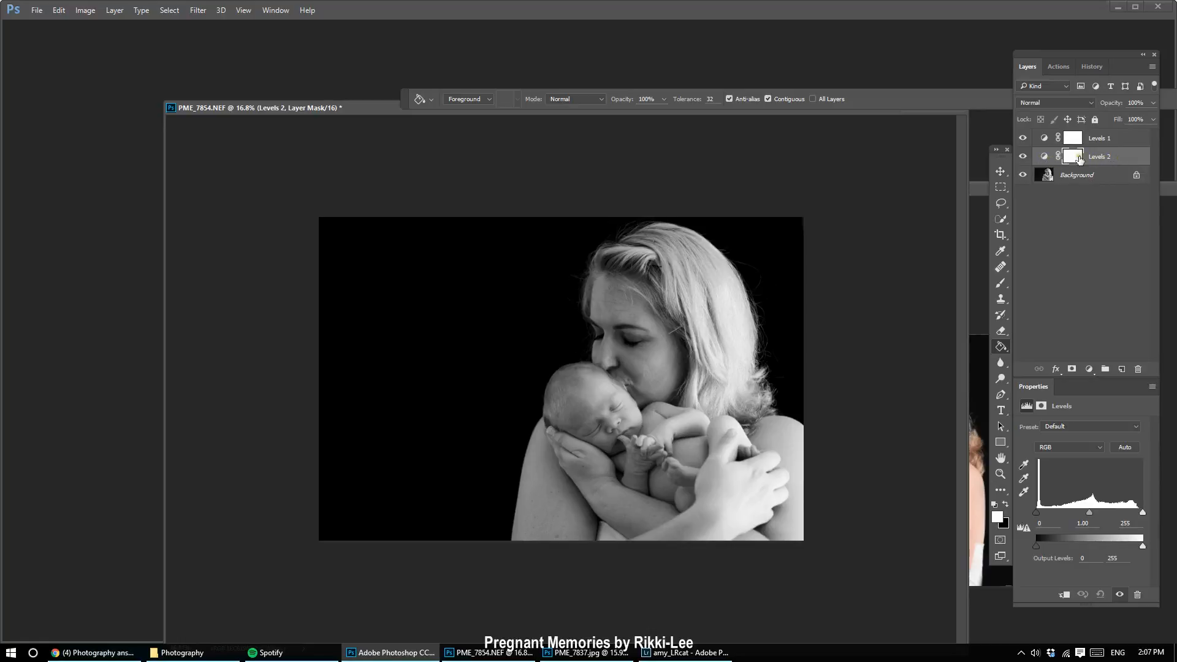
# Step: Move the Levels properties next to the portrait, and set Levels 2's midtones to 0.84 and white output level to 233
pyautogui.click(1043, 158)
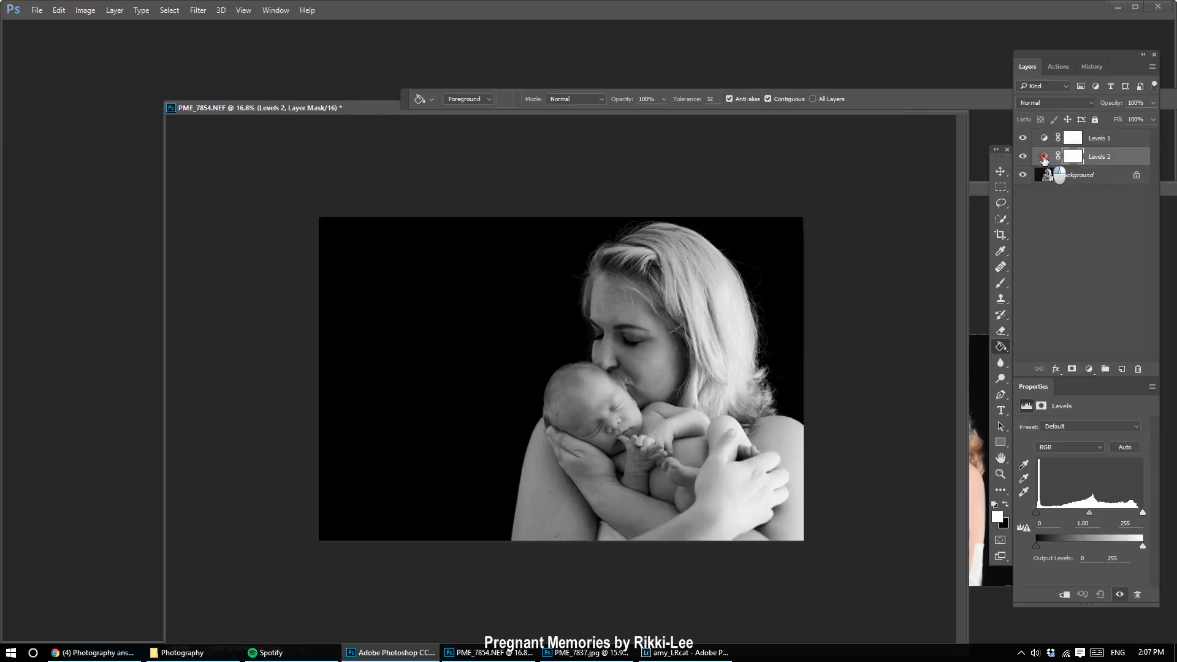
pyautogui.moveTo(1040, 381); pyautogui.dragTo(856, 137)
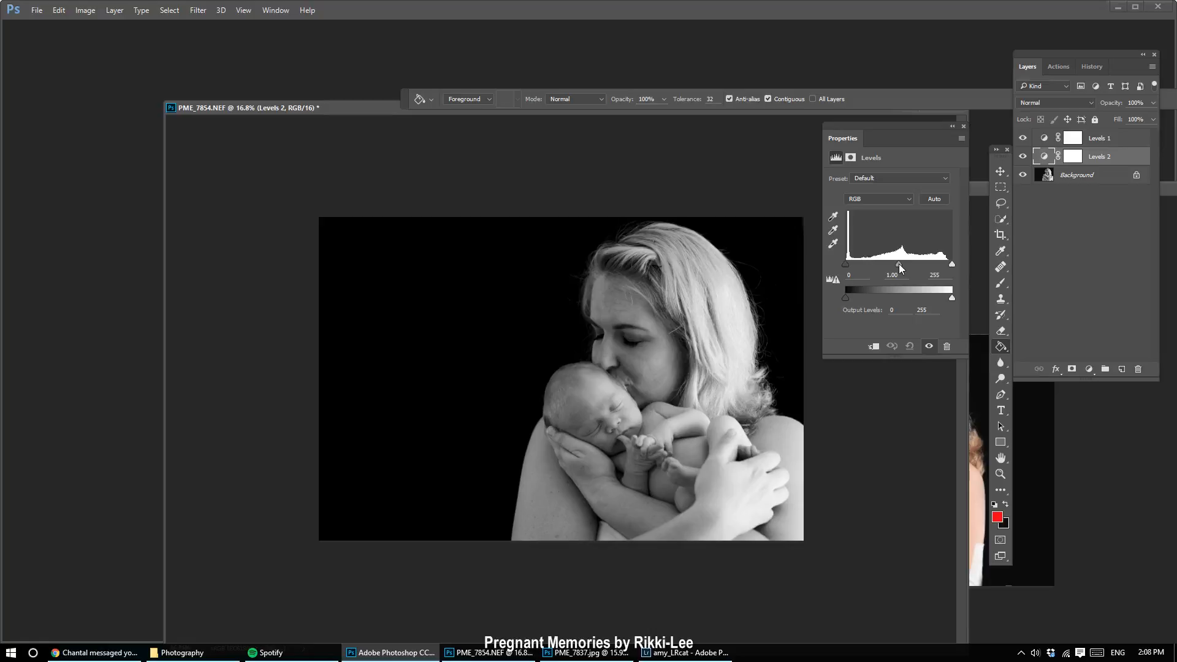
pyautogui.moveTo(900, 268)
pyautogui.mouseDown()
pyautogui.moveTo(920, 265)
pyautogui.moveTo(899, 264)
pyautogui.mouseUp()
pyautogui.moveTo(951, 298); pyautogui.dragTo(937, 300)
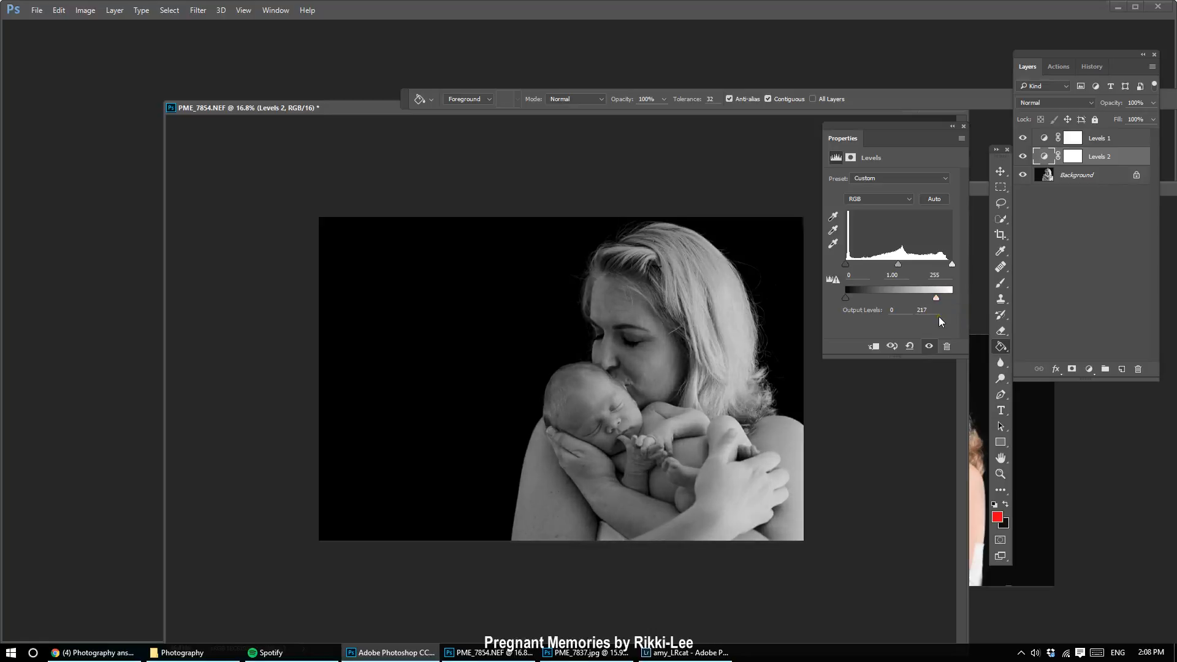
pyautogui.moveTo(937, 298); pyautogui.dragTo(954, 297)
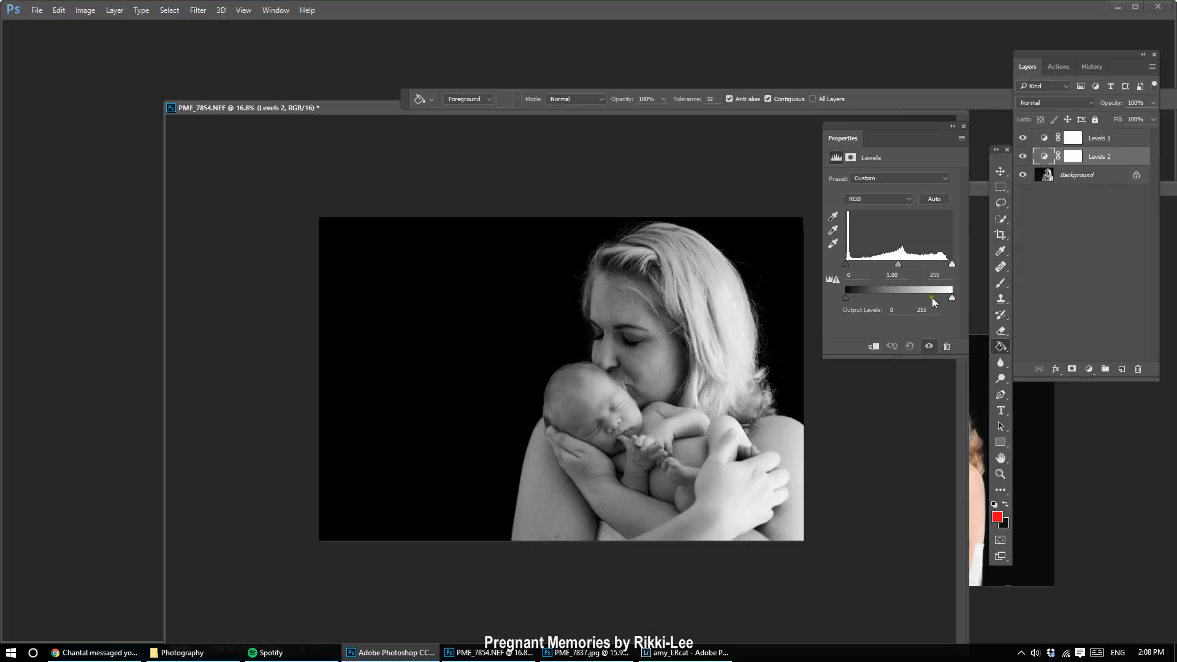
pyautogui.moveTo(953, 299); pyautogui.dragTo(952, 300)
pyautogui.moveTo(898, 264); pyautogui.dragTo(905, 264)
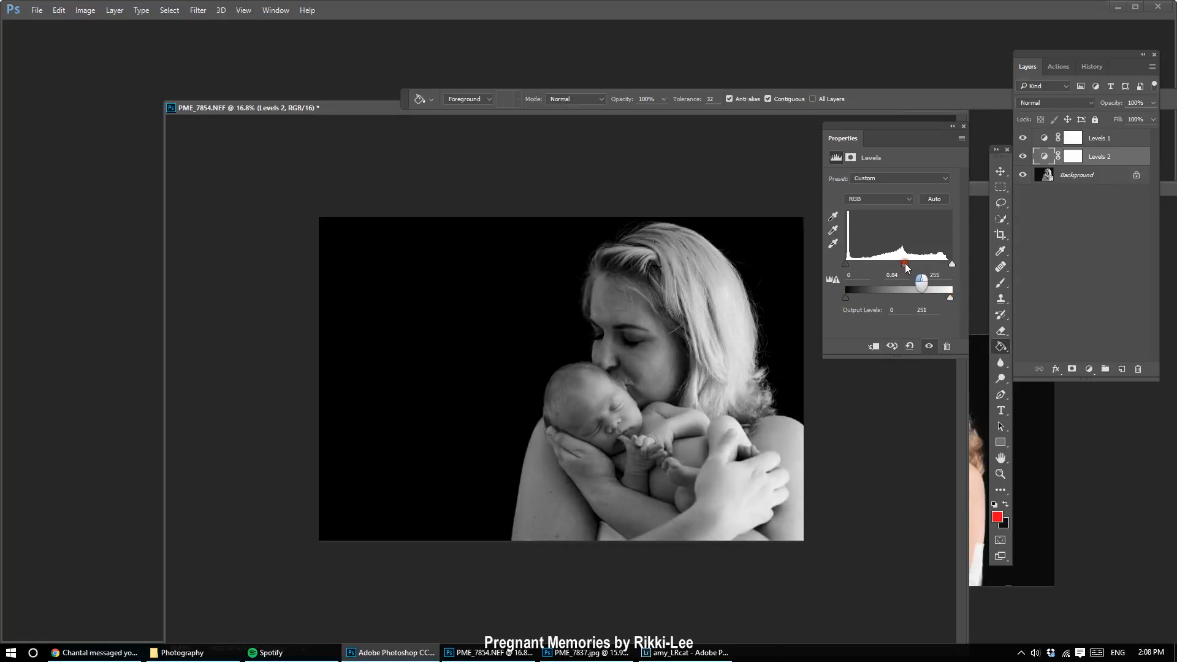
pyautogui.moveTo(949, 304); pyautogui.dragTo(941, 331)
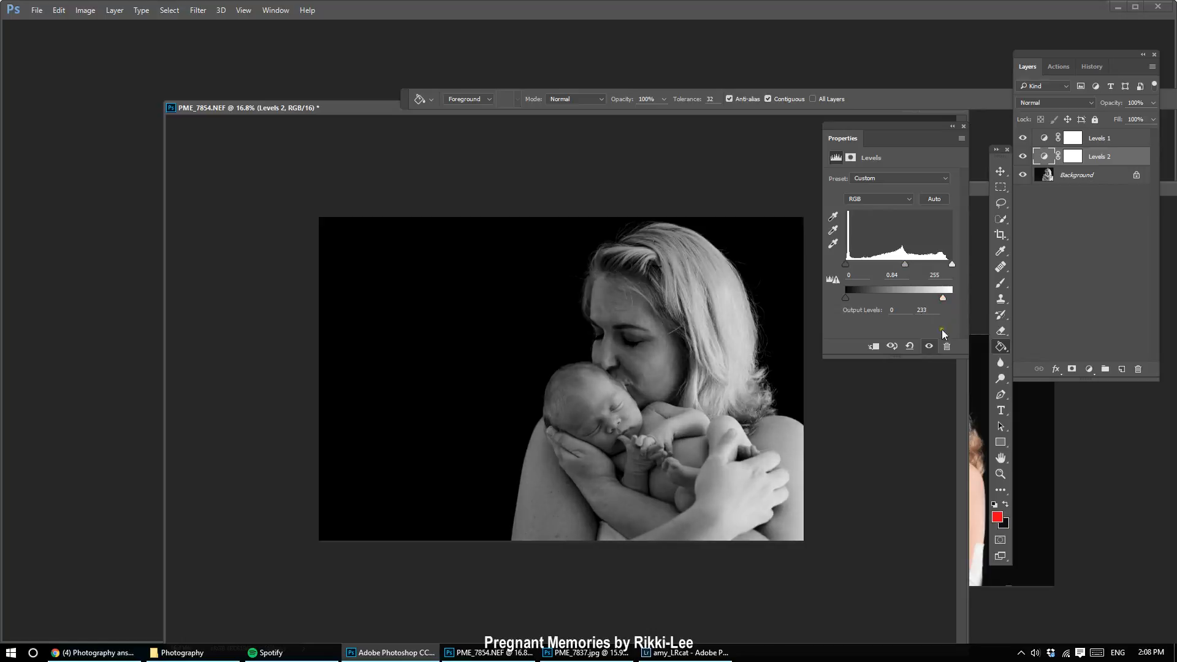
# Step: Compare the portrait with Levels 2 hidden and shown, and darken its midtones to 0.61
pyautogui.click(1023, 156)
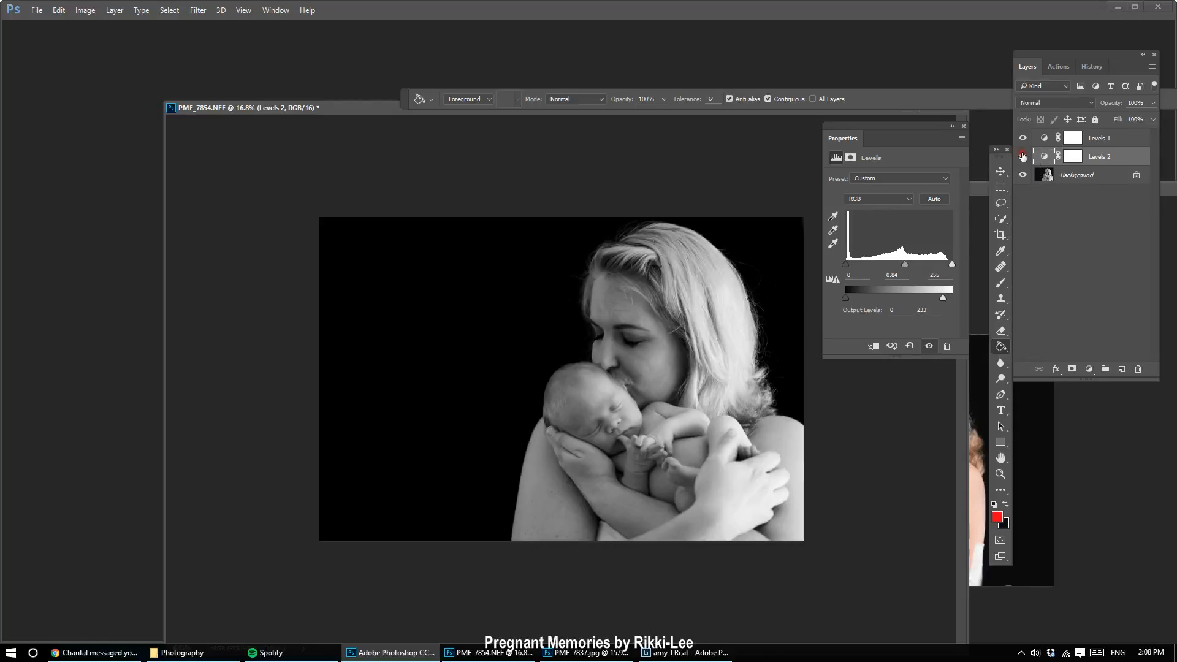
pyautogui.click(1022, 156)
pyautogui.click(1023, 156)
pyautogui.click(1023, 157)
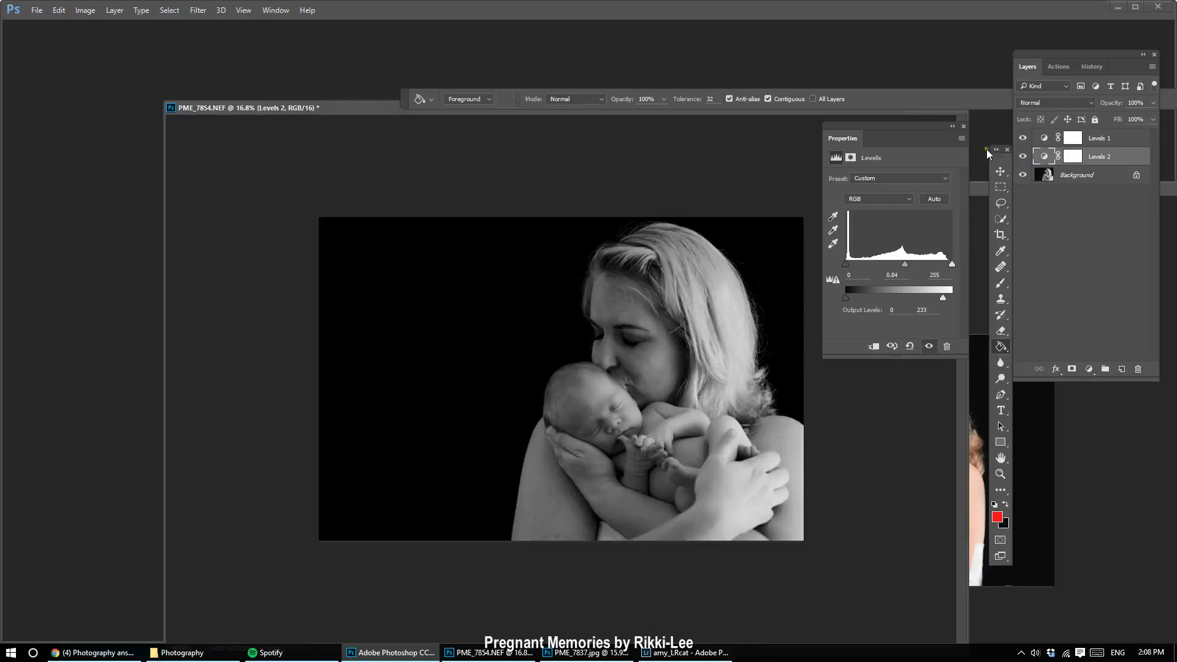
pyautogui.moveTo(904, 266); pyautogui.dragTo(918, 266)
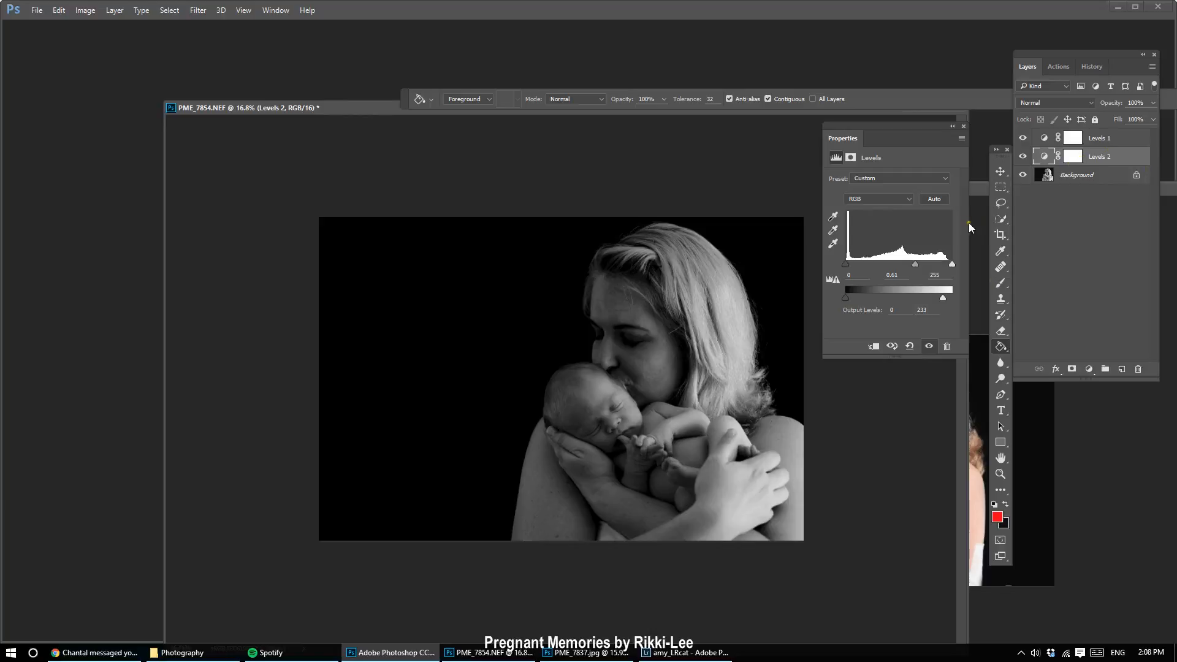
# Step: Invert the Levels 2 layer mask to black to hide the darkening adjustment
pyautogui.click(1073, 156)
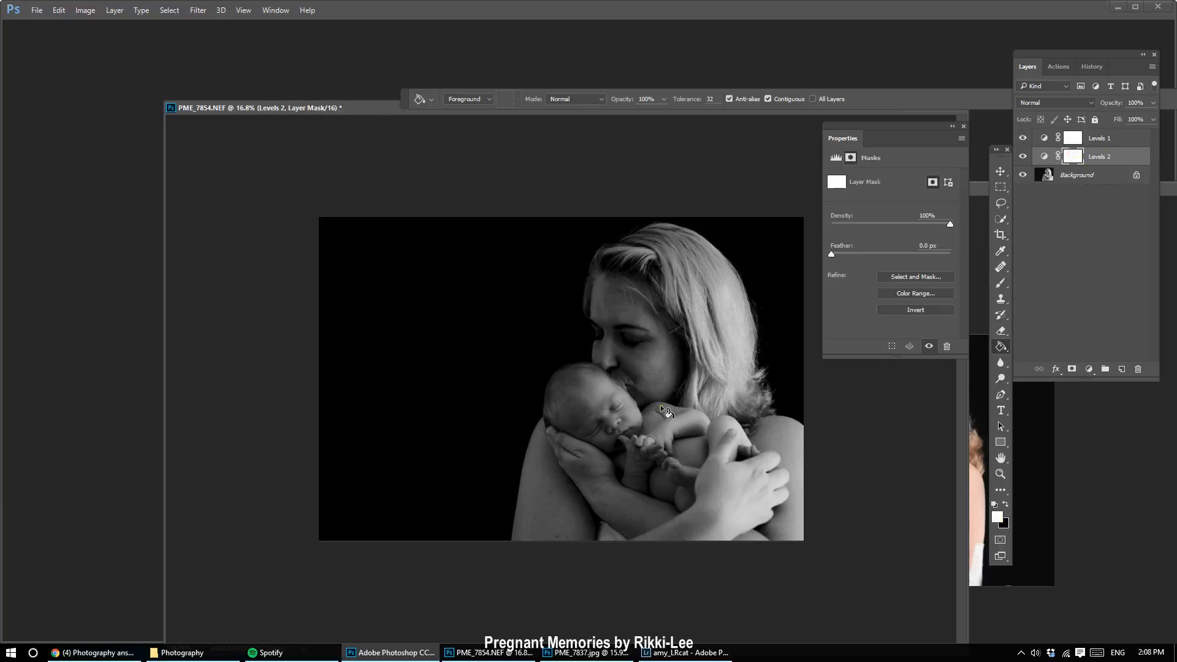
pyautogui.click(1001, 173)
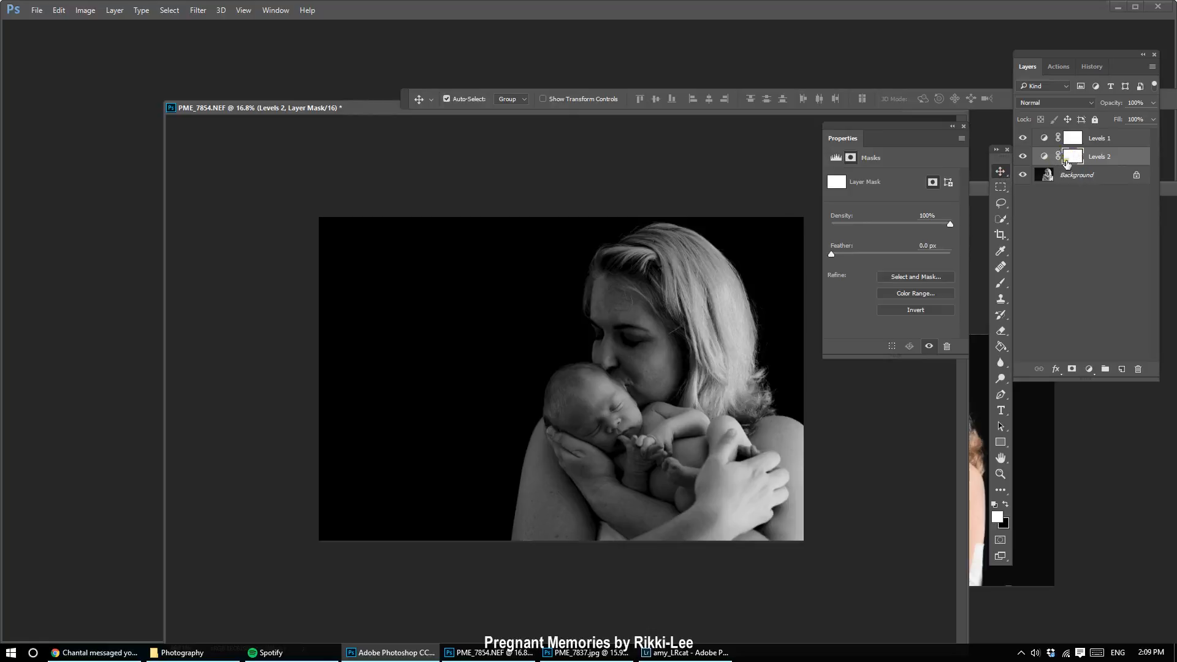
pyautogui.hotkey('ctrl', 'i')
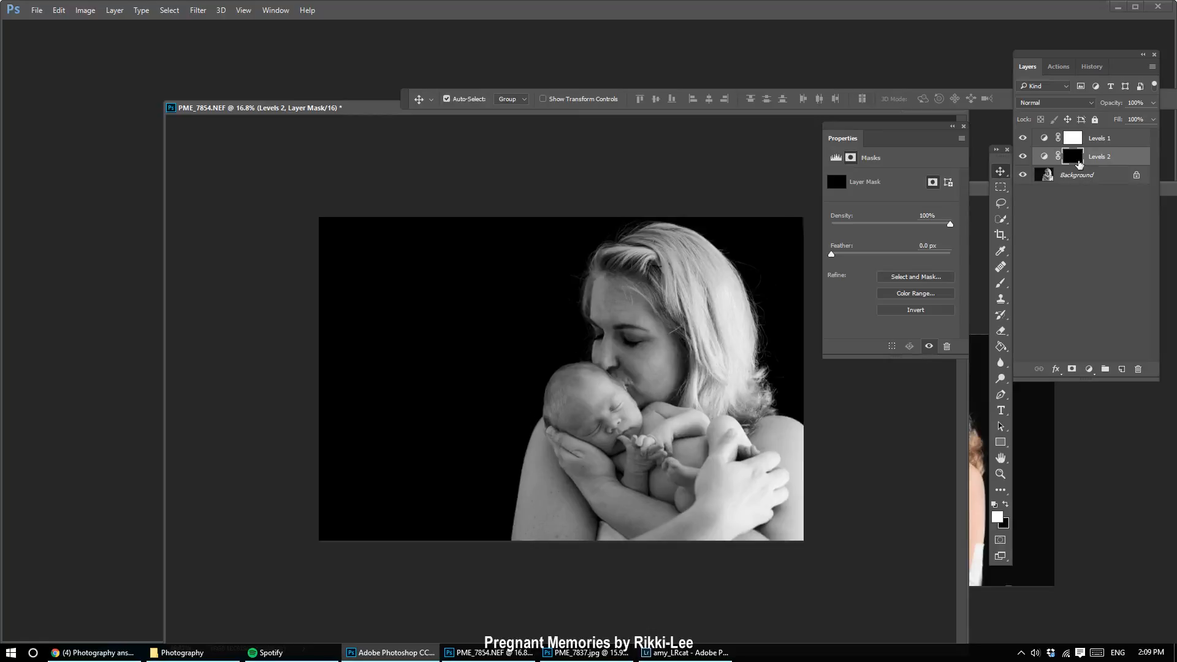
# Step: Paint white on the Levels 2 mask over the mother's hair with a soft 500 px brush at 47% opacity
pyautogui.click(1001, 283)
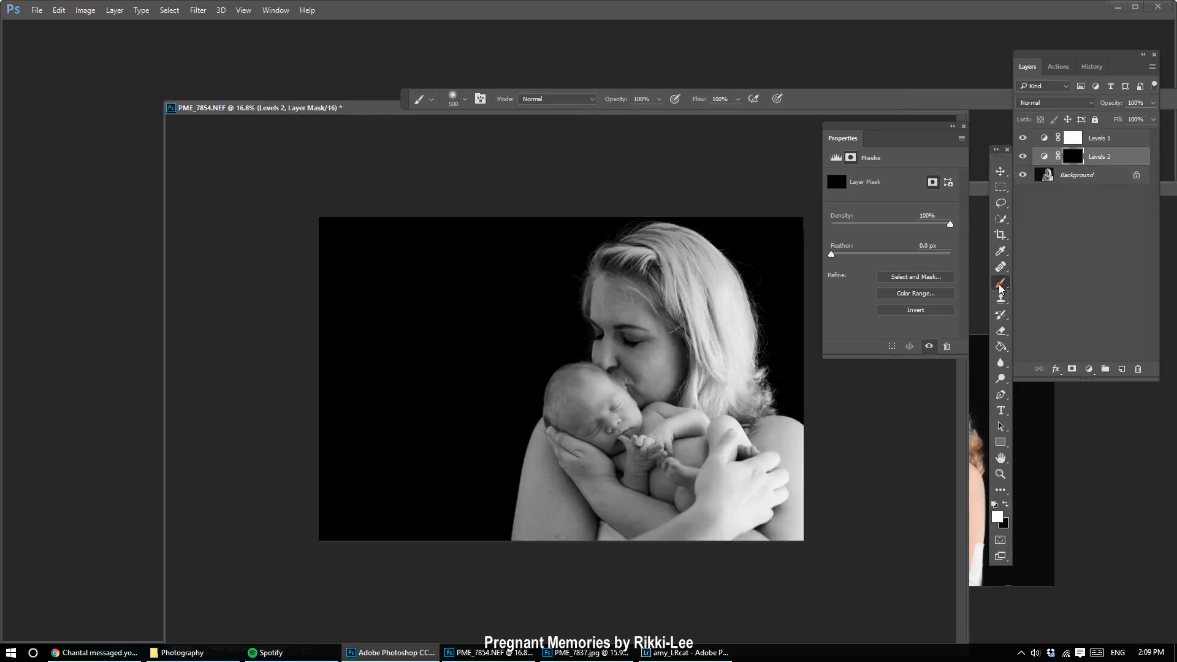
pyautogui.click(659, 98)
pyautogui.click(626, 114)
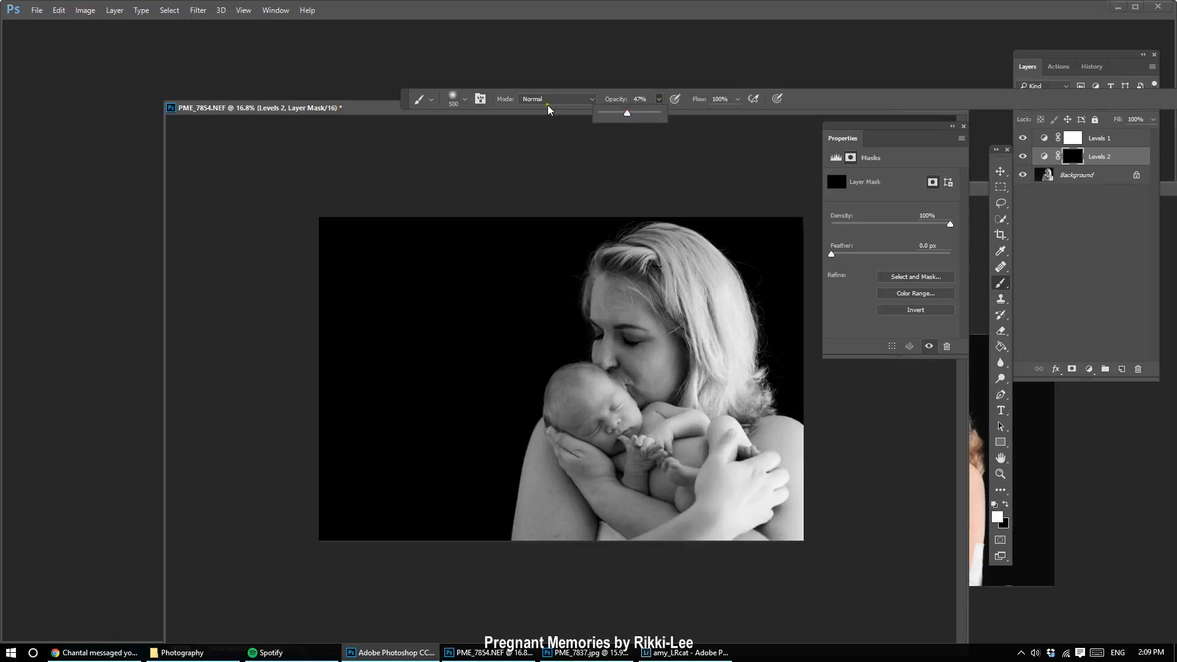
pyautogui.click(465, 99)
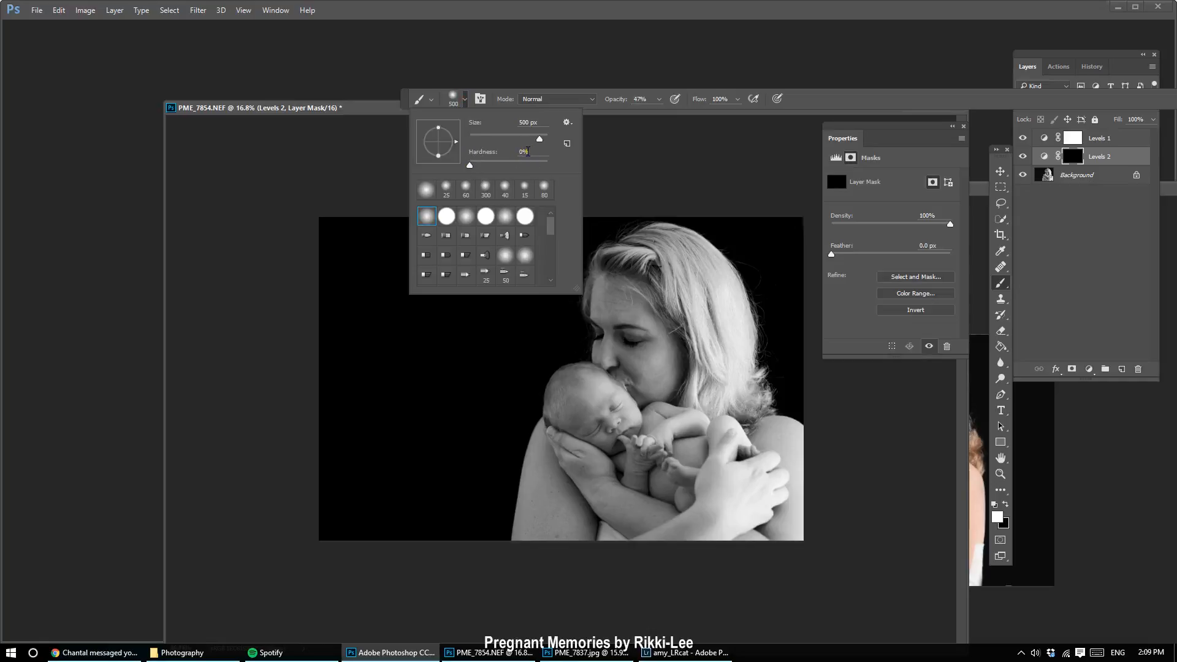
pyautogui.click(258, 157)
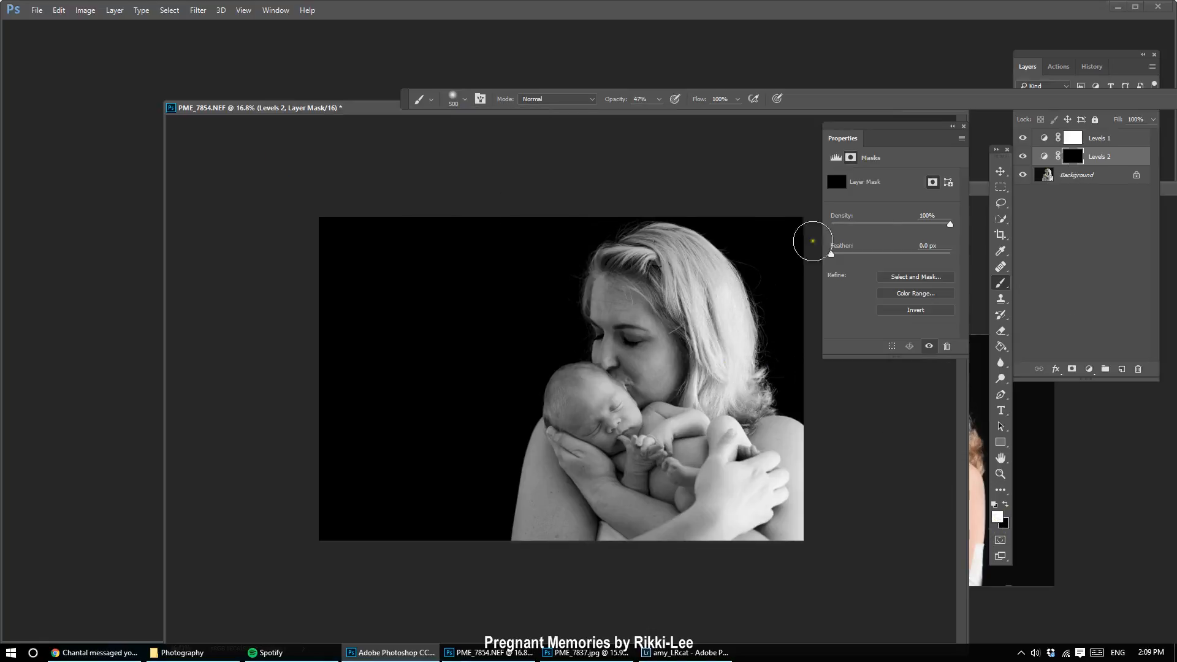
pyautogui.moveTo(714, 291)
pyautogui.mouseDown()
pyautogui.moveTo(729, 387)
pyautogui.moveTo(724, 299)
pyautogui.moveTo(702, 254)
pyautogui.moveTo(795, 544)
pyautogui.moveTo(788, 444)
pyautogui.moveTo(763, 531)
pyautogui.moveTo(730, 538)
pyautogui.moveTo(725, 478)
pyautogui.moveTo(714, 543)
pyautogui.moveTo(755, 478)
pyautogui.moveTo(731, 430)
pyautogui.moveTo(739, 474)
pyautogui.moveTo(784, 437)
pyautogui.moveTo(791, 448)
pyautogui.moveTo(787, 525)
pyautogui.moveTo(689, 257)
pyautogui.moveTo(724, 348)
pyautogui.moveTo(723, 298)
pyautogui.moveTo(740, 364)
pyautogui.moveTo(715, 342)
pyautogui.mouseUp()
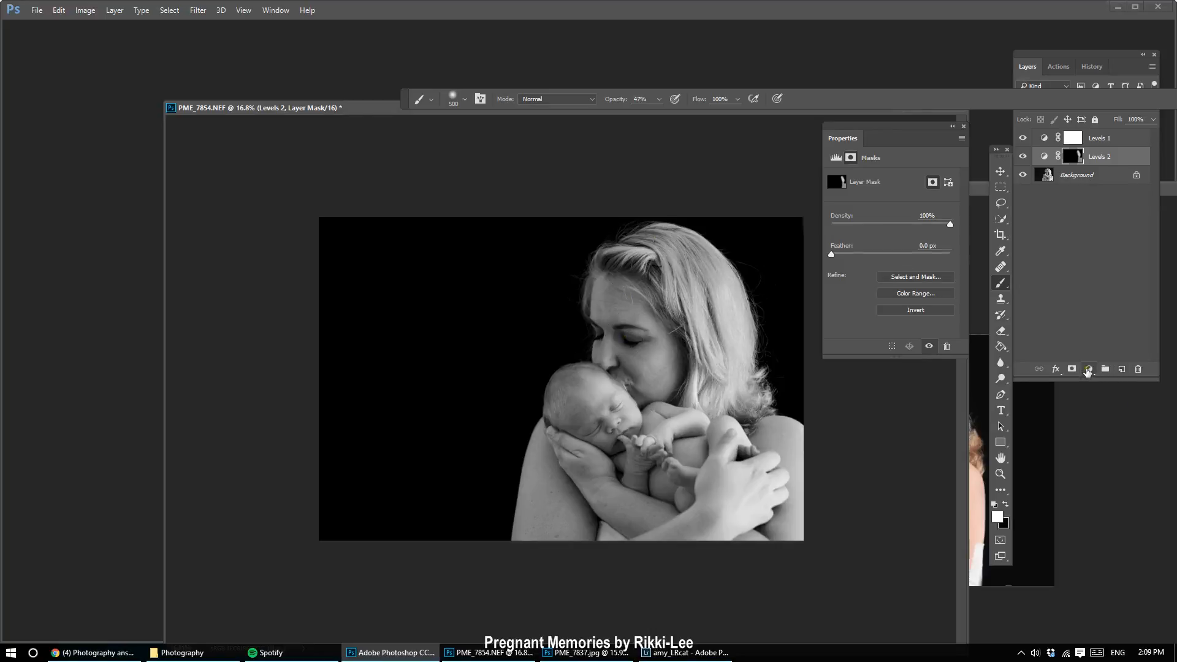
# Step: Add another Levels adjustment layer above Levels 2 with midtones brightened to 1.30, and select its mask
pyautogui.click(1089, 370)
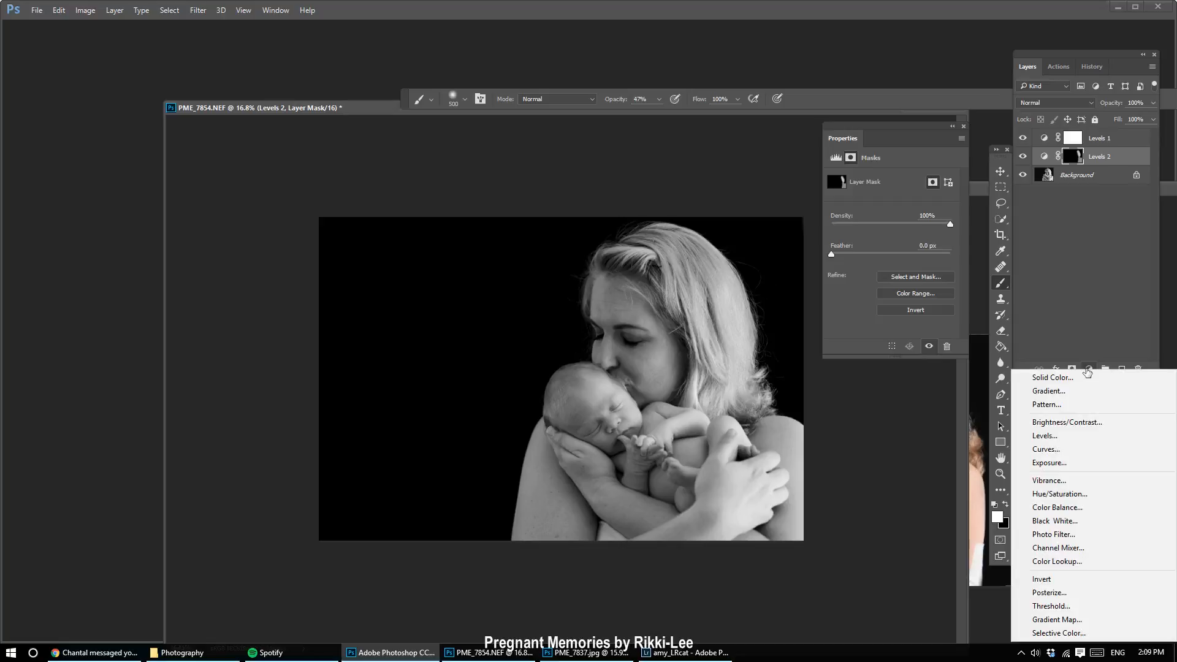
pyautogui.click(1078, 436)
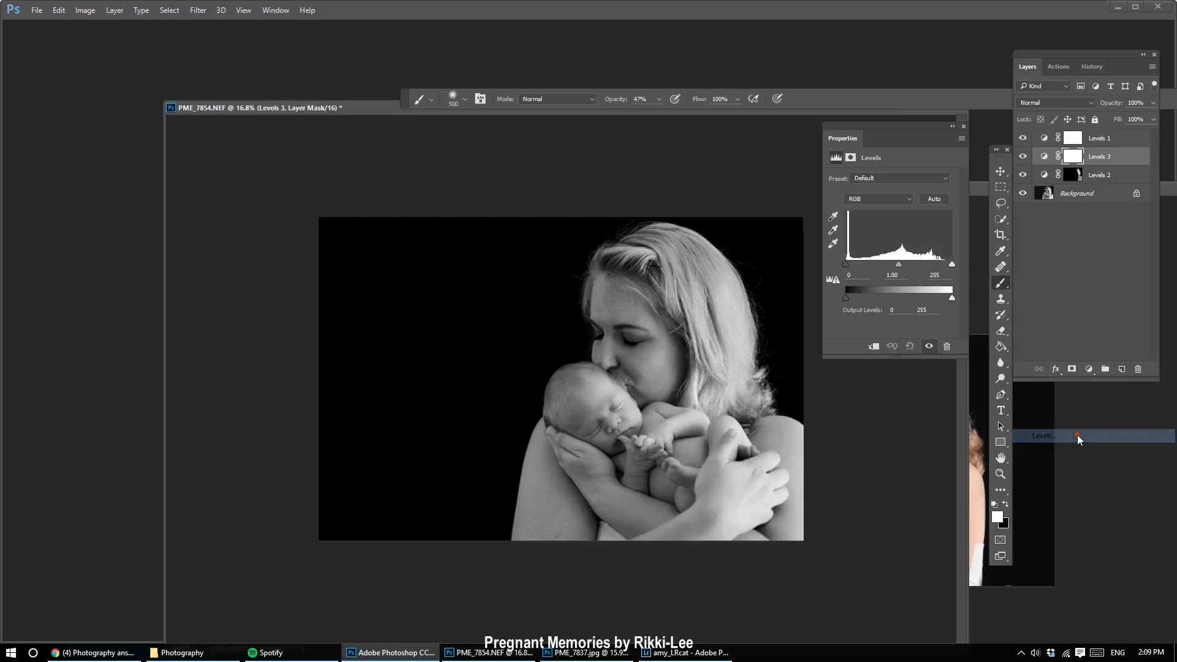
pyautogui.moveTo(897, 266); pyautogui.dragTo(890, 268)
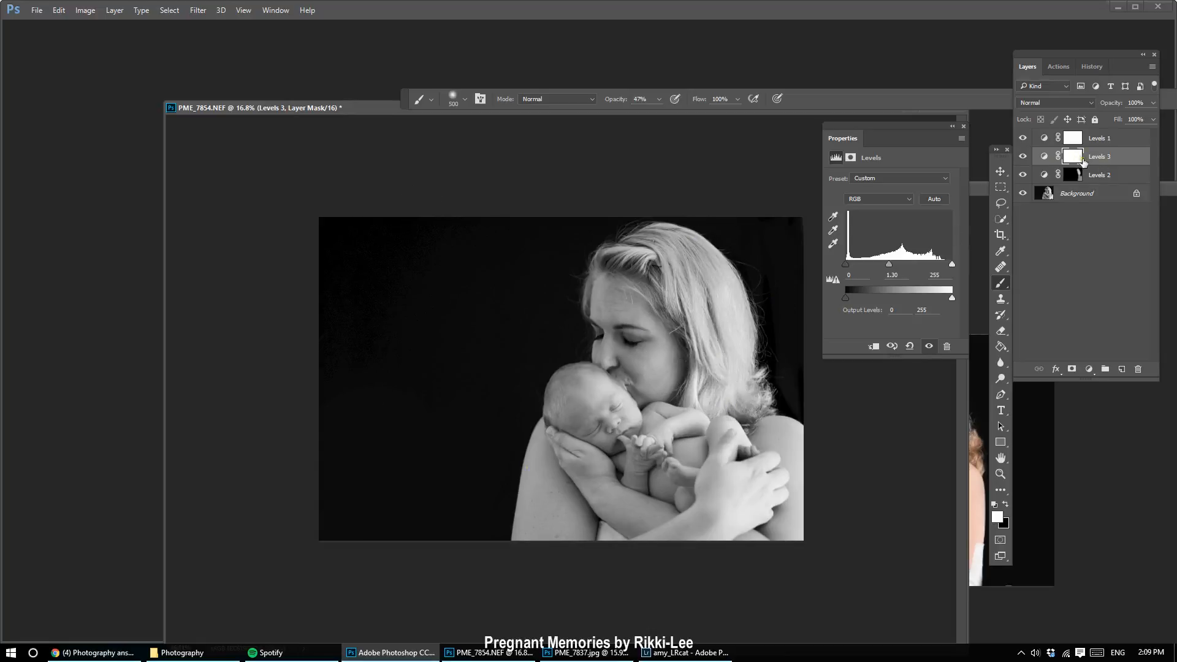
pyautogui.click(1078, 158)
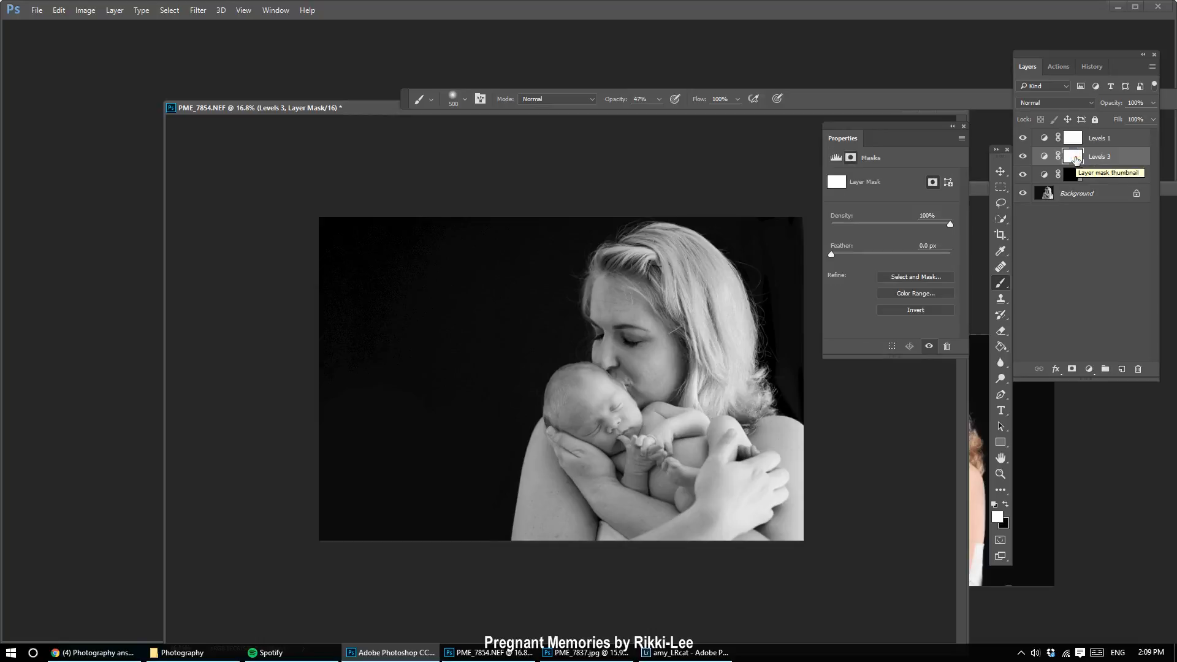
# Step: Invert the Levels 3 mask to black and paint white over the mother's face at 25% brush opacity
pyautogui.hotkey('ctrl', 'i')
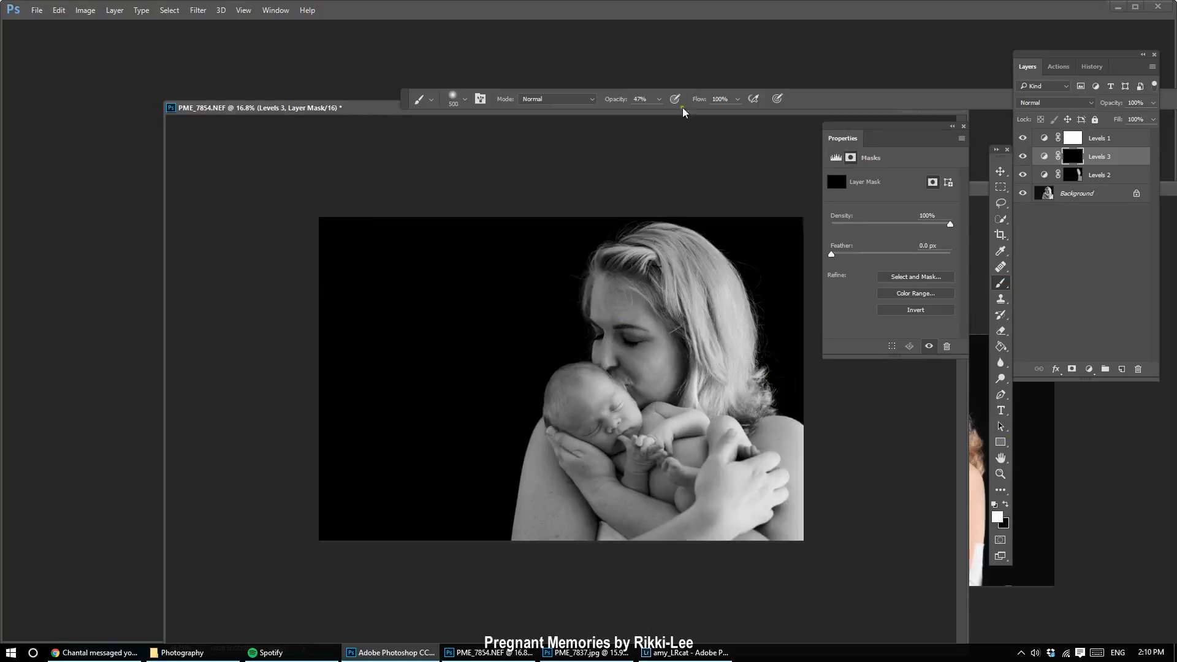
pyautogui.click(659, 98)
pyautogui.moveTo(659, 113); pyautogui.dragTo(645, 113)
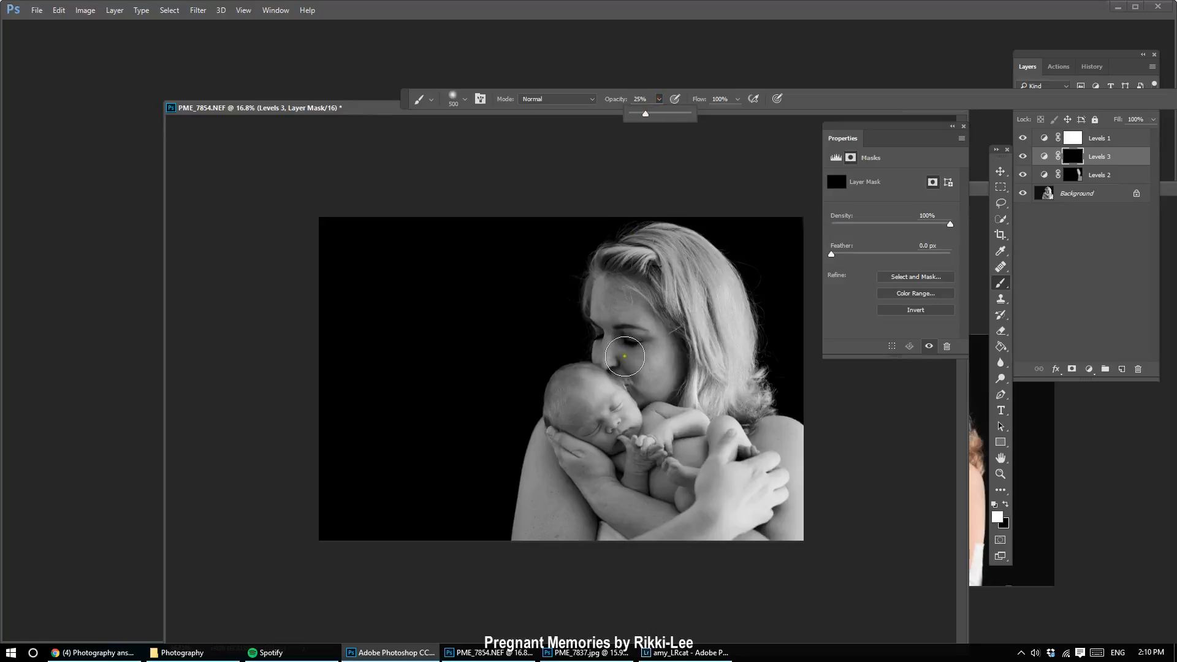
pyautogui.moveTo(626, 359)
pyautogui.mouseDown()
pyautogui.moveTo(612, 305)
pyautogui.moveTo(631, 343)
pyautogui.moveTo(629, 334)
pyautogui.mouseUp()
# Step: Raise the brush opacity to 100% and paint white over the mother's face on the Levels 3 mask
pyautogui.click(659, 98)
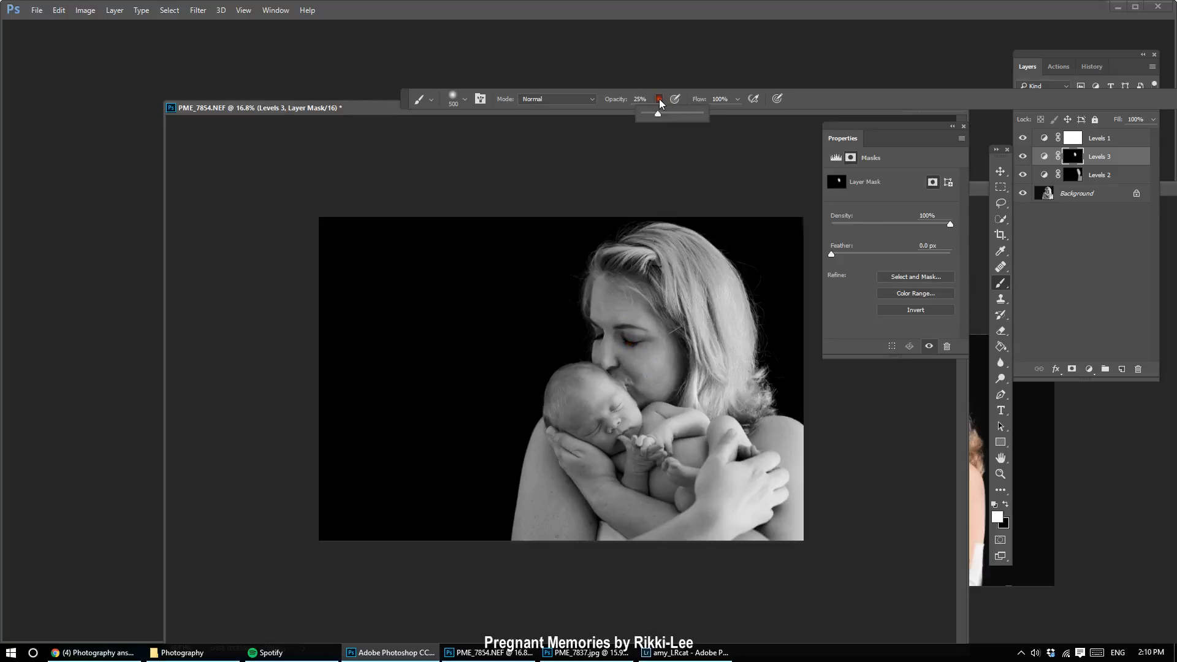
pyautogui.moveTo(658, 114); pyautogui.dragTo(730, 131)
pyautogui.click(606, 332)
pyautogui.moveTo(615, 306)
pyautogui.mouseDown()
pyautogui.moveTo(665, 368)
pyautogui.moveTo(630, 355)
pyautogui.mouseUp()
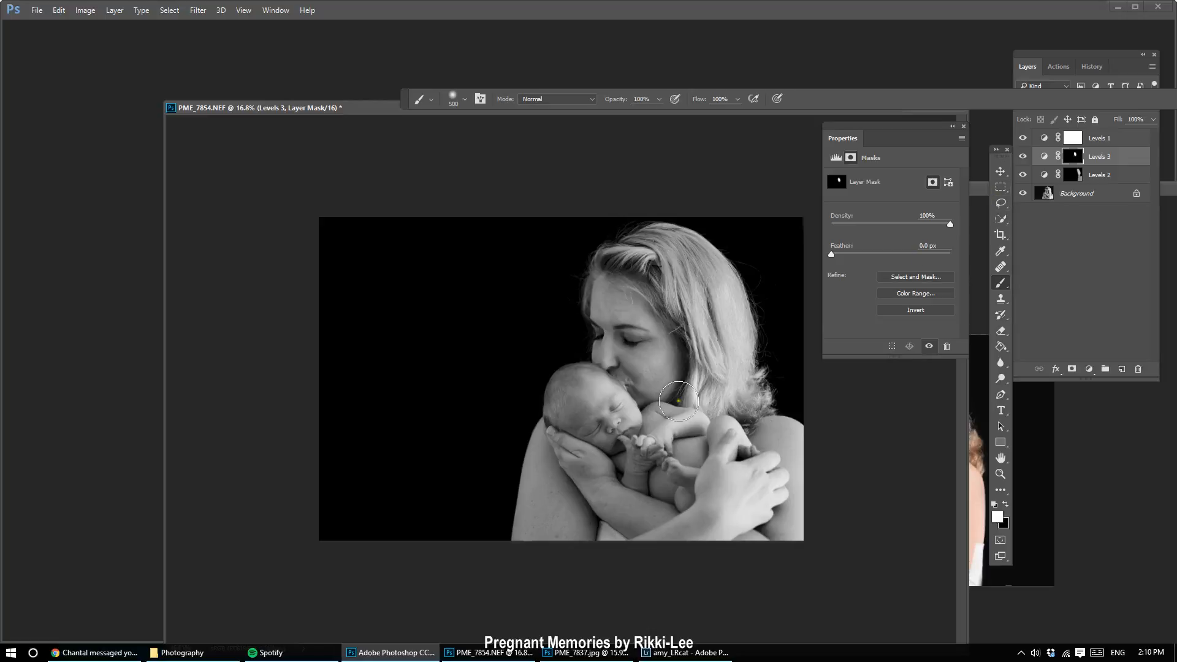
# Step: Erase the painted area of the Levels 3 mask with black, and repaint the mother's face and the baby with white
pyautogui.press('x')
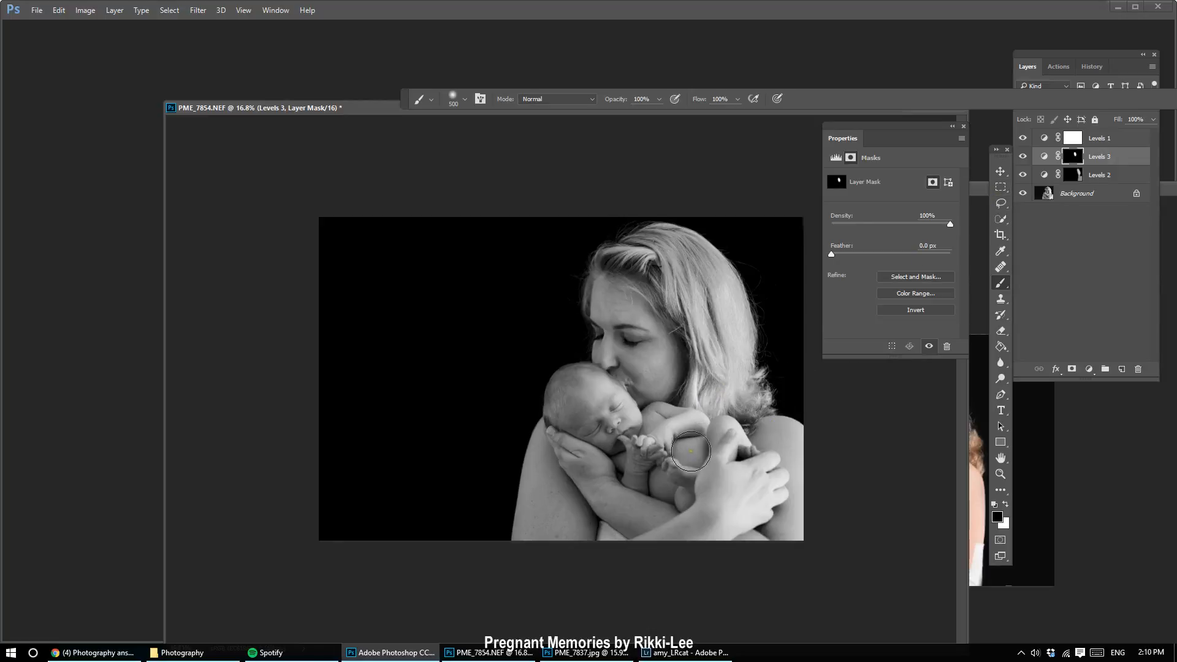
pyautogui.moveTo(633, 342)
pyautogui.mouseDown()
pyautogui.moveTo(609, 297)
pyautogui.moveTo(607, 319)
pyautogui.moveTo(624, 313)
pyautogui.mouseUp()
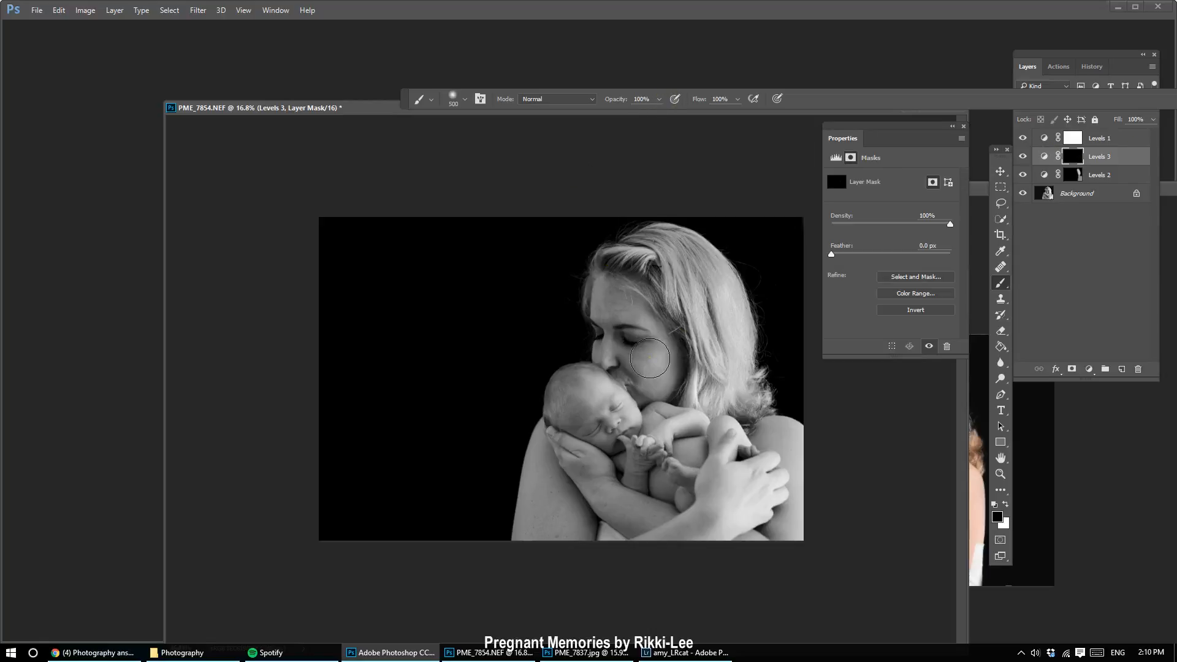
pyautogui.press('x')
pyautogui.moveTo(650, 359)
pyautogui.mouseDown()
pyautogui.moveTo(644, 439)
pyautogui.moveTo(642, 427)
pyautogui.moveTo(549, 386)
pyautogui.moveTo(606, 445)
pyautogui.moveTo(577, 398)
pyautogui.moveTo(611, 356)
pyautogui.moveTo(618, 313)
pyautogui.moveTo(635, 372)
pyautogui.moveTo(615, 289)
pyautogui.moveTo(628, 318)
pyautogui.mouseUp()
pyautogui.scroll(3, 683, 436)
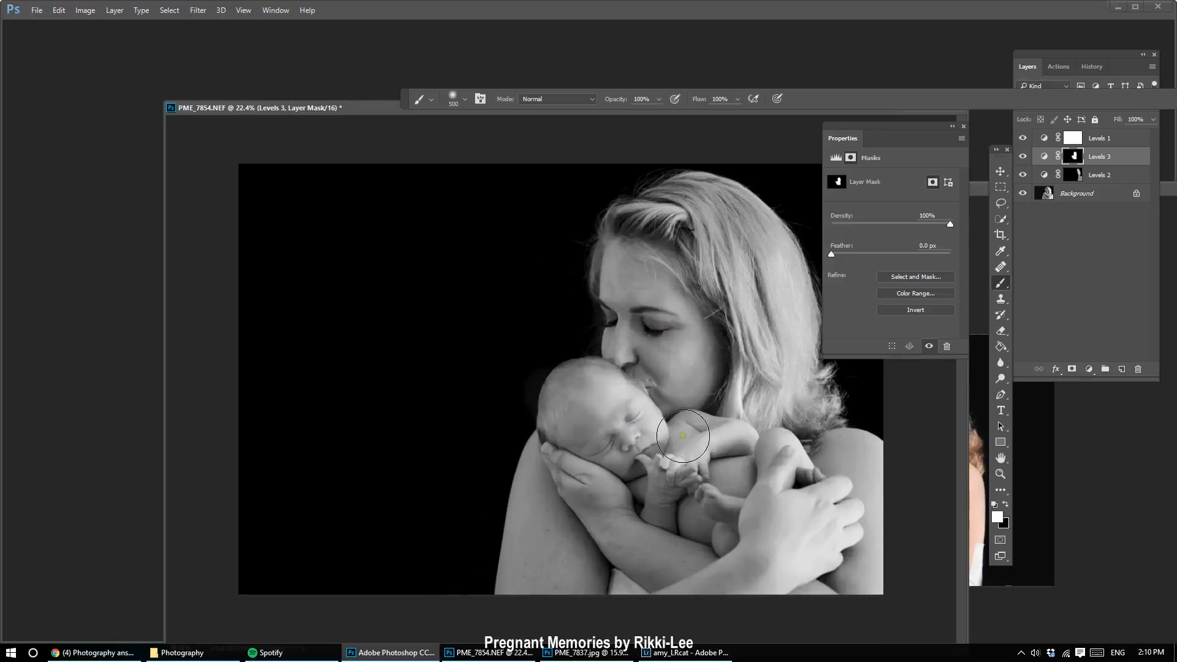
pyautogui.scroll(2, 683, 435)
pyautogui.scroll(-4, 683, 436)
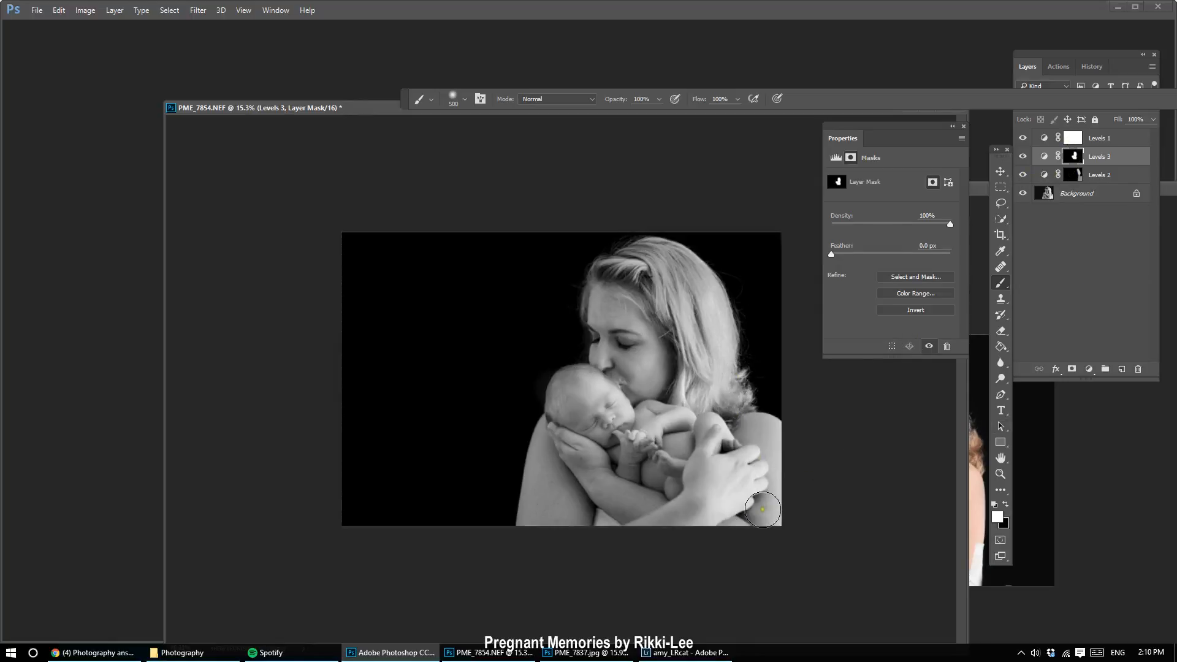
# Step: Lower the white output level of Levels 2 to 193, and open the Levels 3 settings
pyautogui.click(1045, 176)
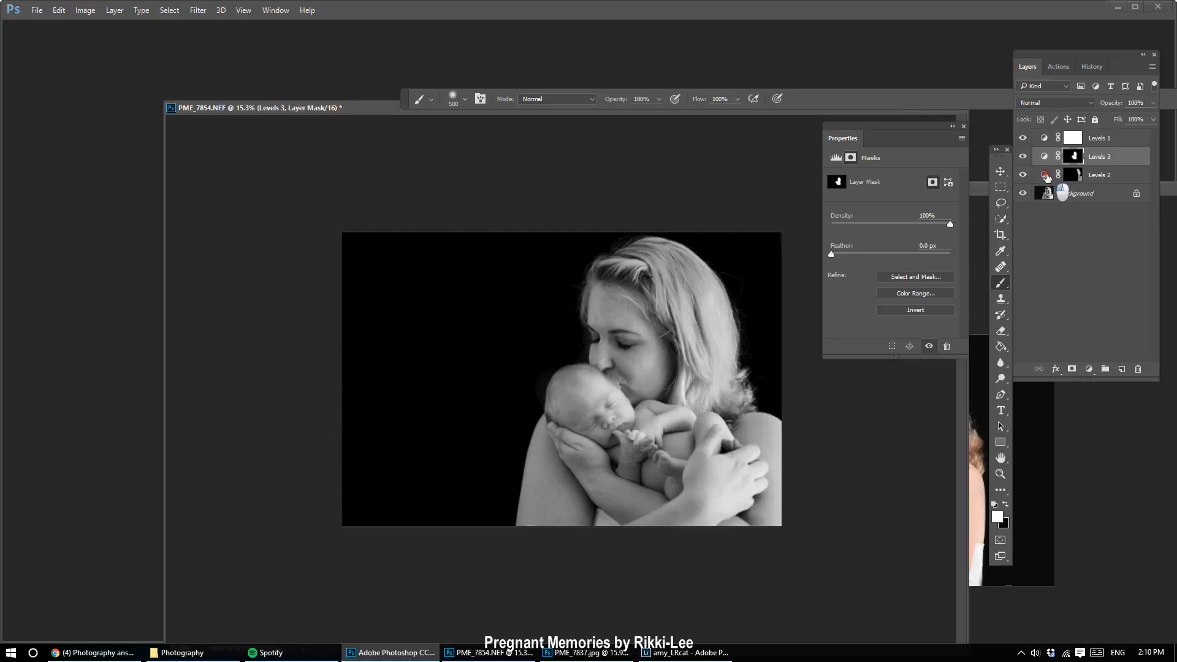
pyautogui.moveTo(940, 298)
pyautogui.mouseDown()
pyautogui.moveTo(919, 299)
pyautogui.moveTo(935, 270)
pyautogui.moveTo(961, 268)
pyautogui.moveTo(903, 261)
pyautogui.moveTo(920, 297)
pyautogui.moveTo(909, 298)
pyautogui.moveTo(926, 298)
pyautogui.mouseUp()
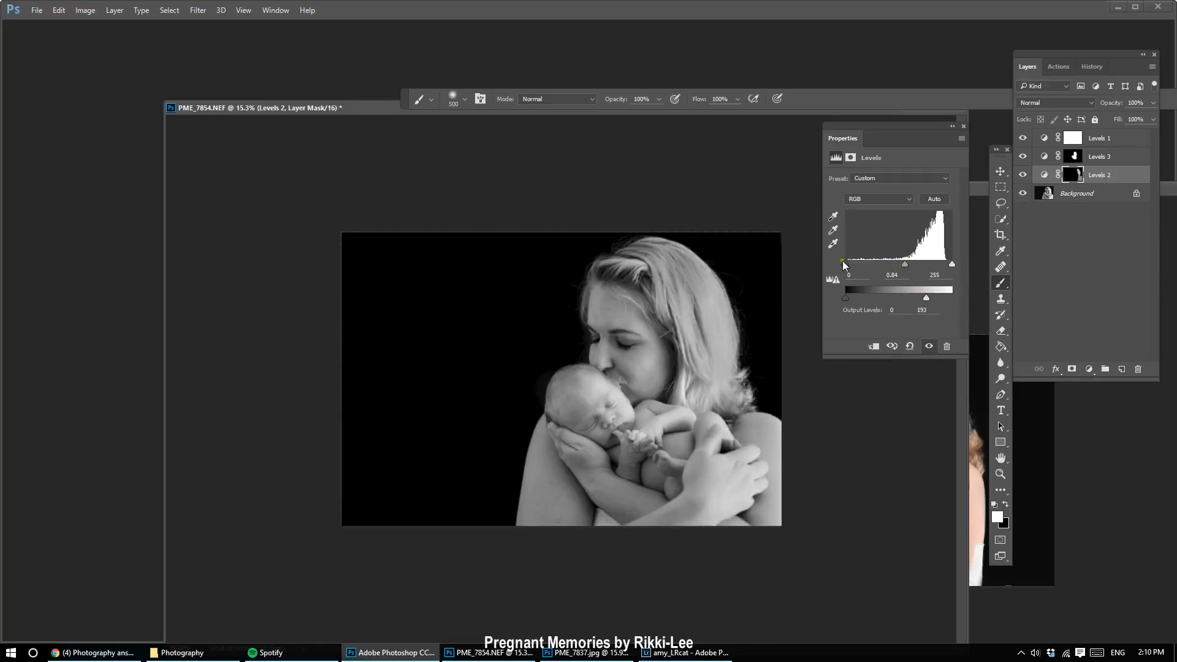
pyautogui.click(1045, 159)
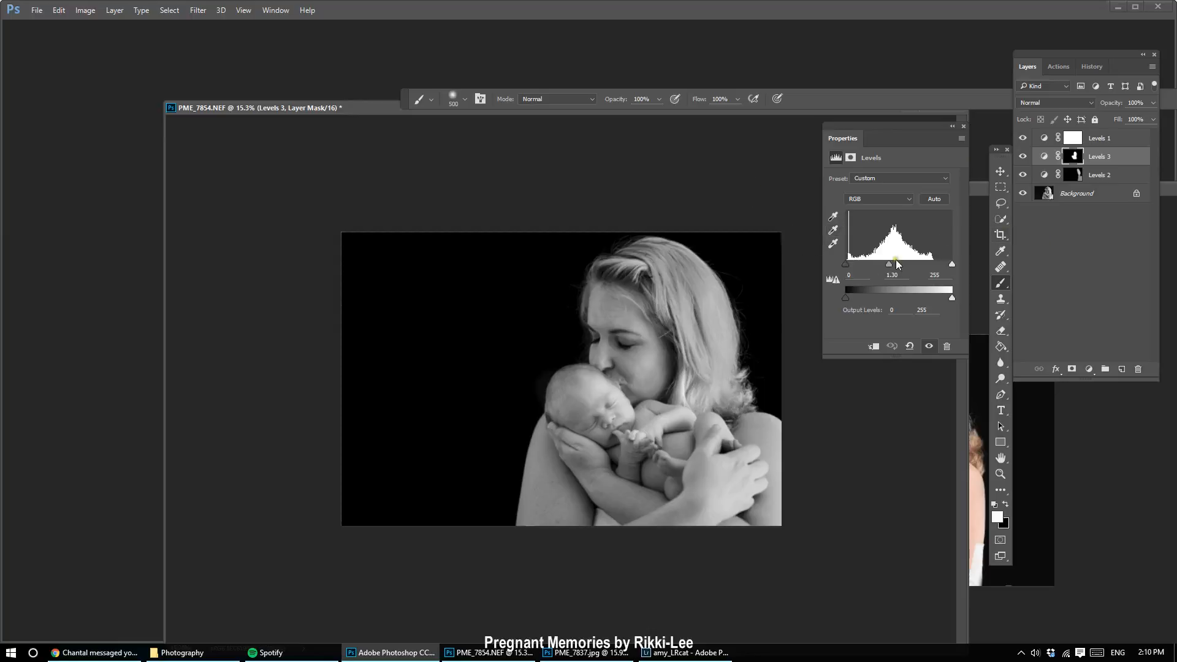
# Step: Rename the Levels 3 layer as brightening and the Levels 2 layer as darkening
pyautogui.doubleClick(1100, 157)
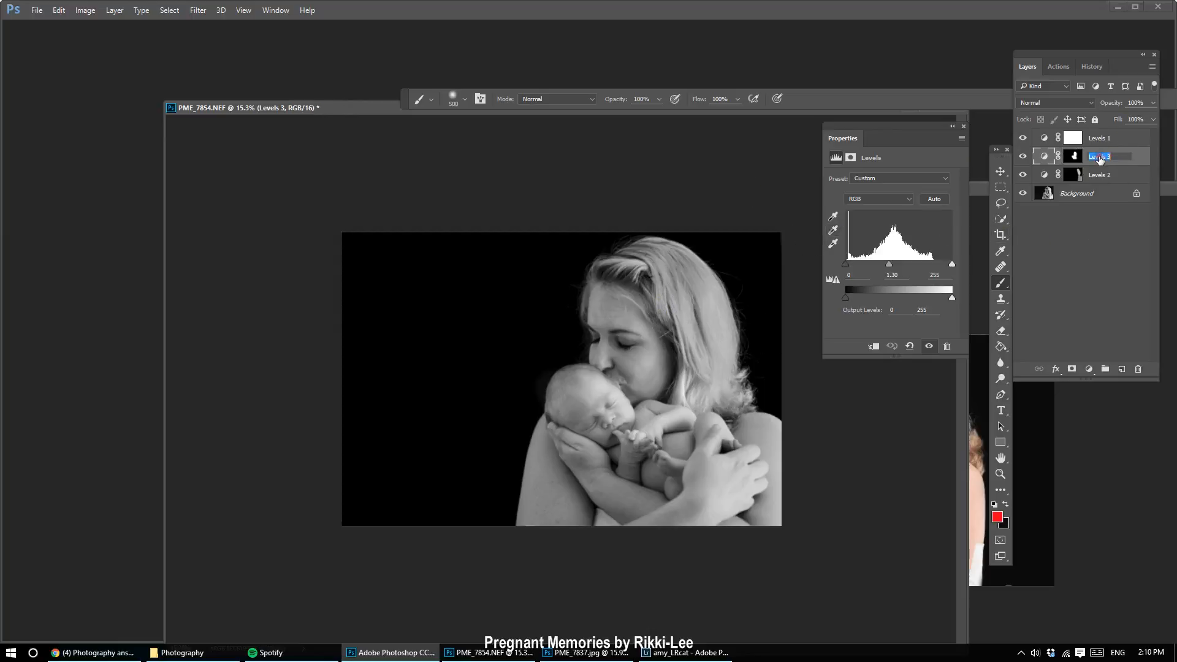
pyautogui.write('brightnes')
pyautogui.write('n')
pyautogui.write('in')
pyautogui.write('g')
pyautogui.doubleClick(1102, 176)
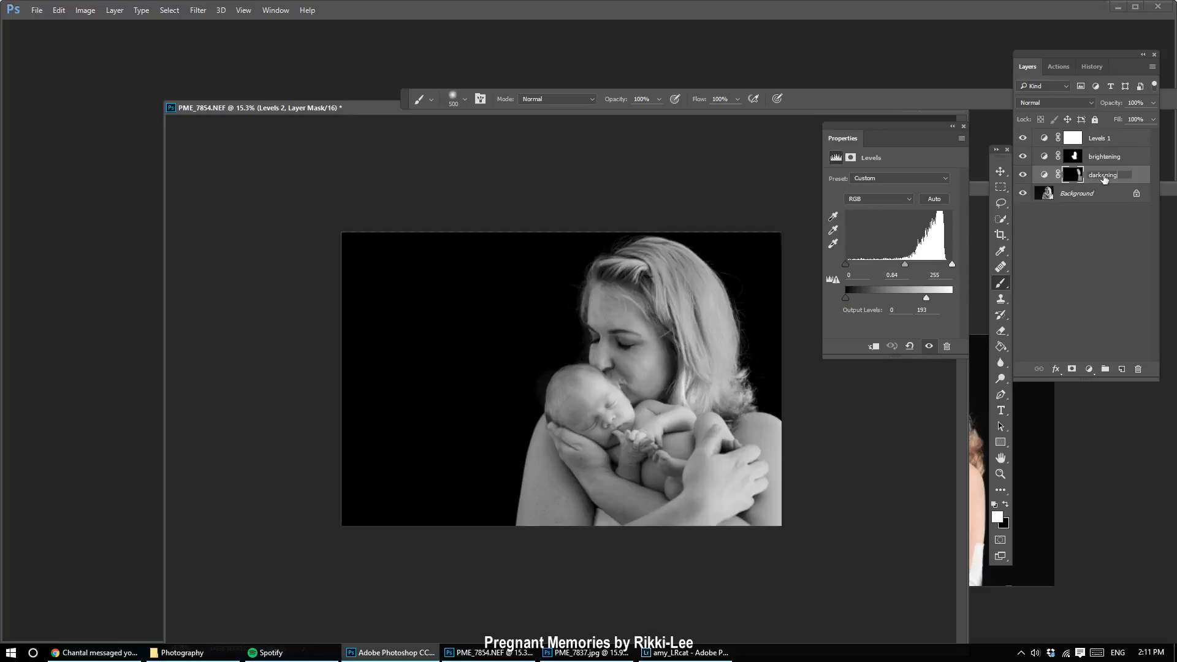
pyautogui.click(1093, 195)
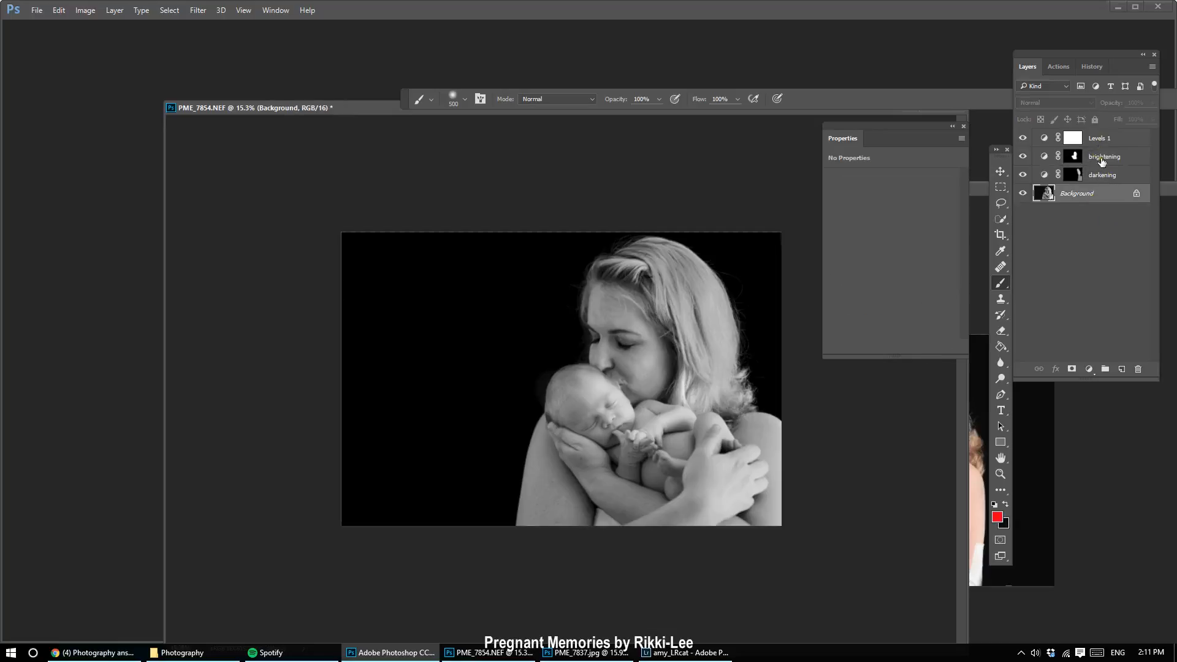
pyautogui.click(1101, 175)
pyautogui.doubleClick(1101, 175)
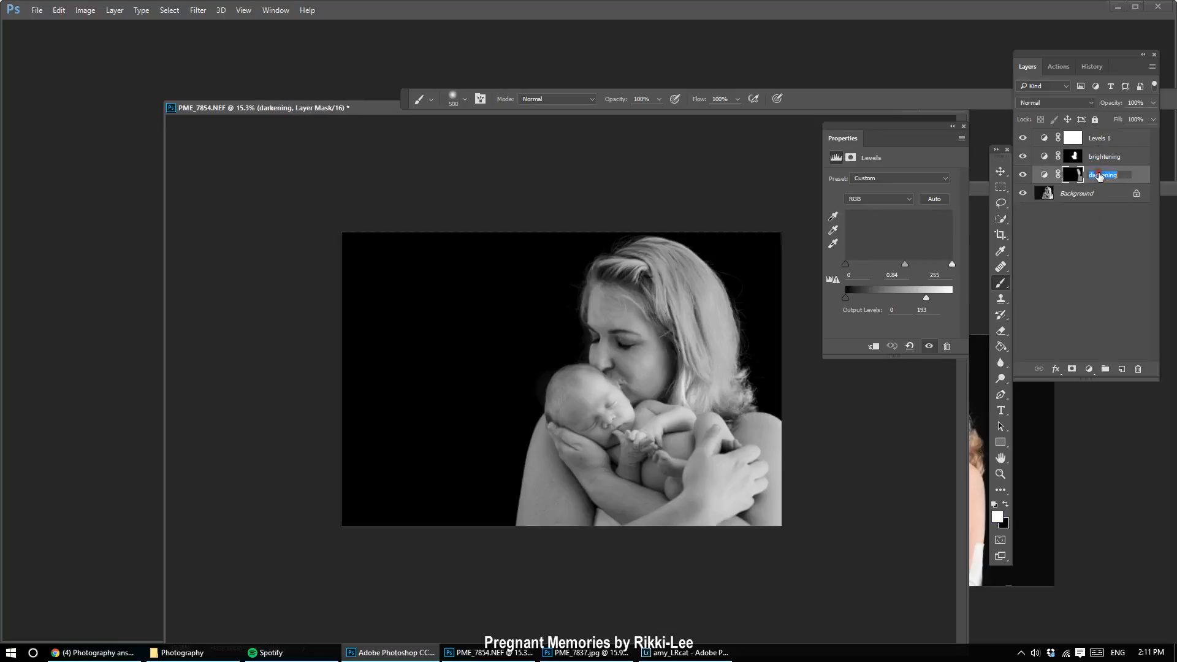
pyautogui.doubleClick(1100, 157)
pyautogui.click(1101, 174)
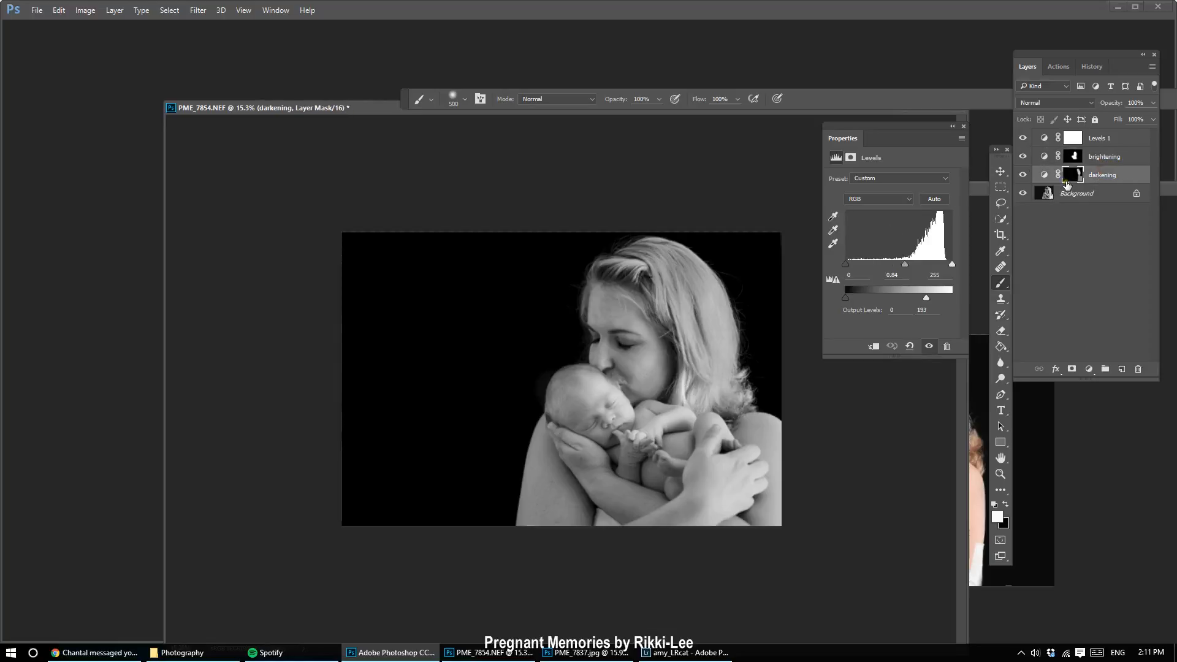
# Step: Delete the brightening and darkening adjustment layers together
pyautogui.click(1001, 171)
pyautogui.click(1070, 177)
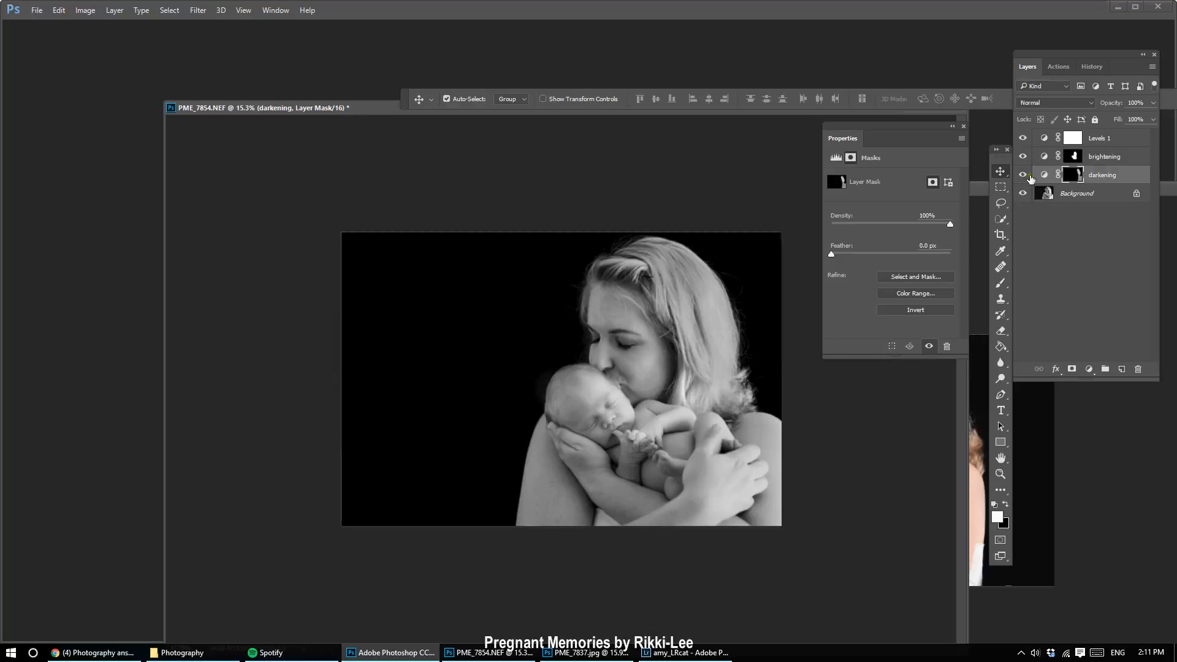
pyautogui.click(1091, 157)
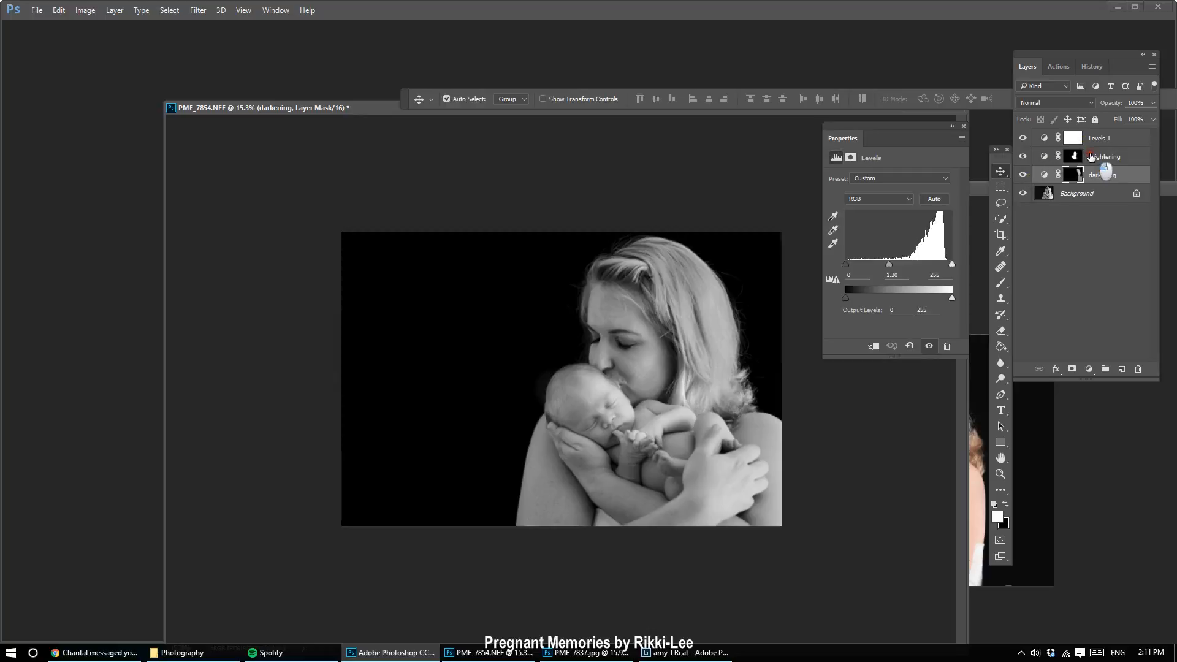
pyautogui.keyDown('shift'); pyautogui.click(1103, 178); pyautogui.keyUp('shift')
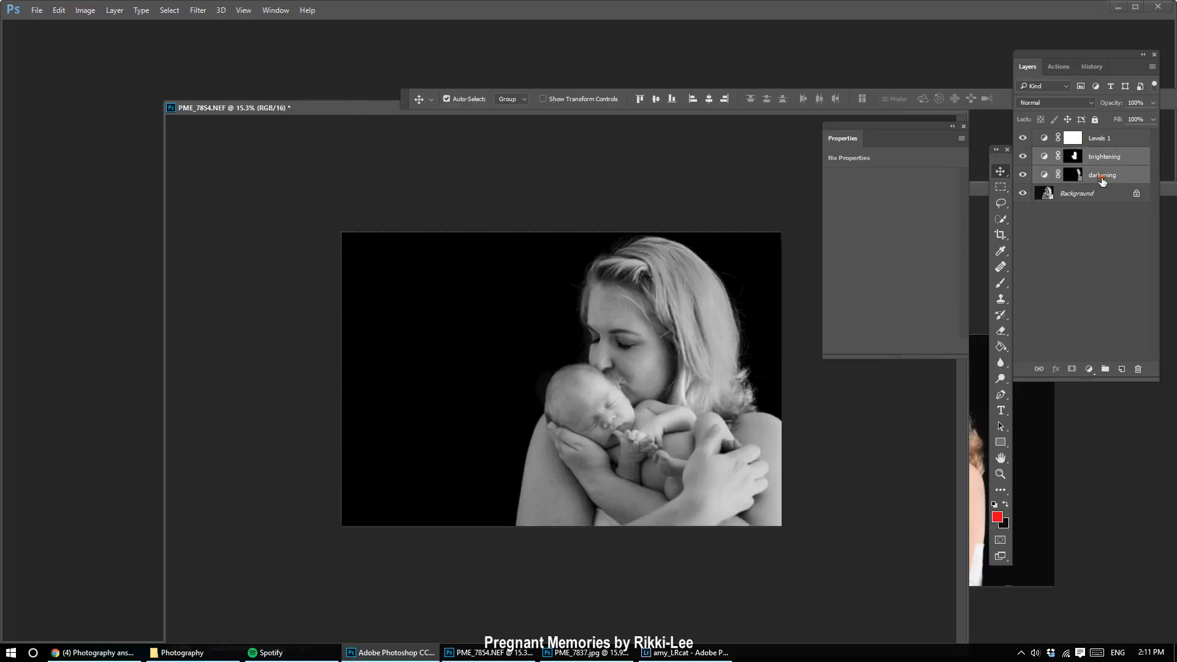
pyautogui.moveTo(1103, 178); pyautogui.dragTo(1139, 369)
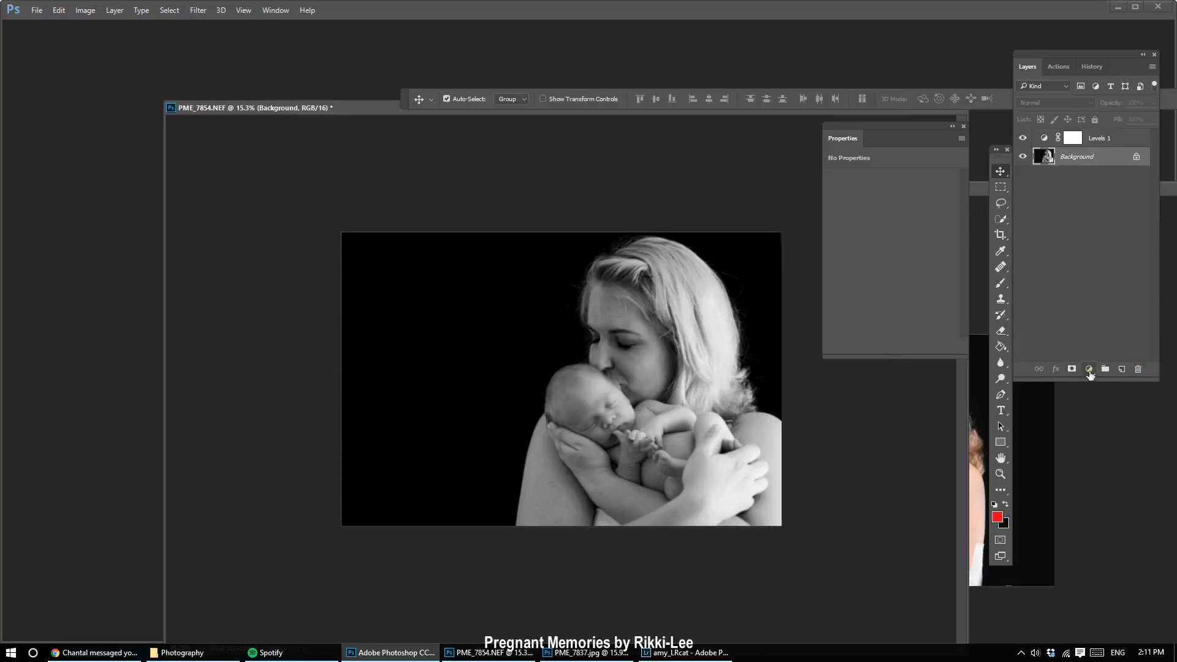
# Step: Add a Curves adjustment layer above the Background and lower the curve's white point to output 212
pyautogui.click(1089, 368)
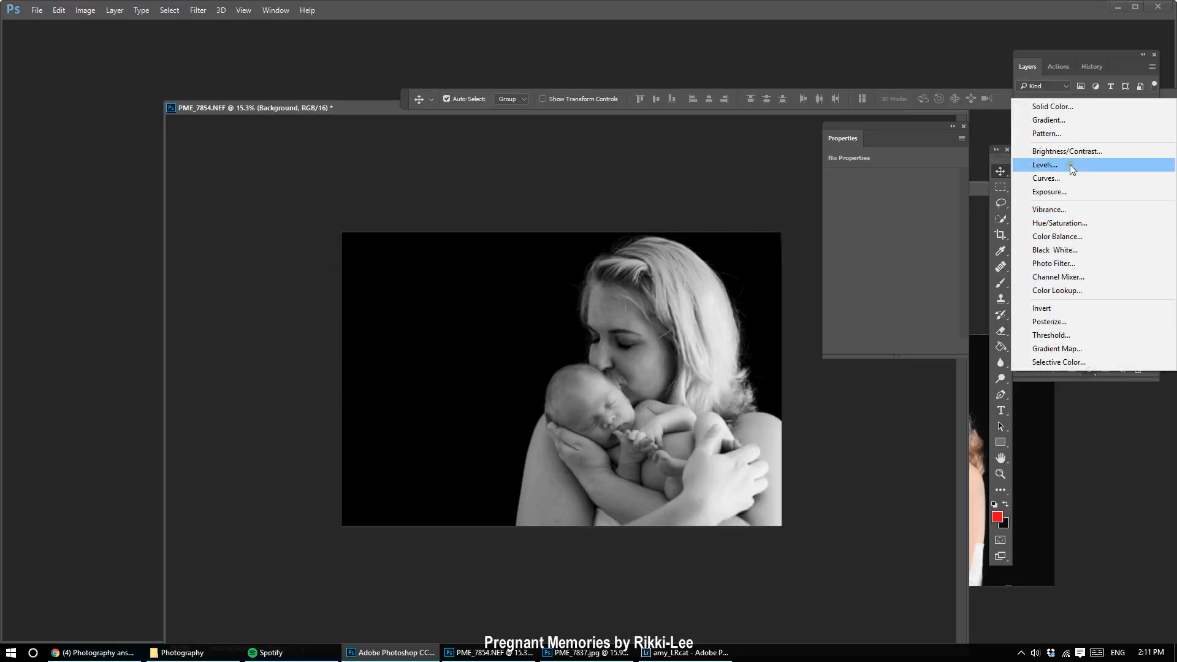
pyautogui.click(1051, 180)
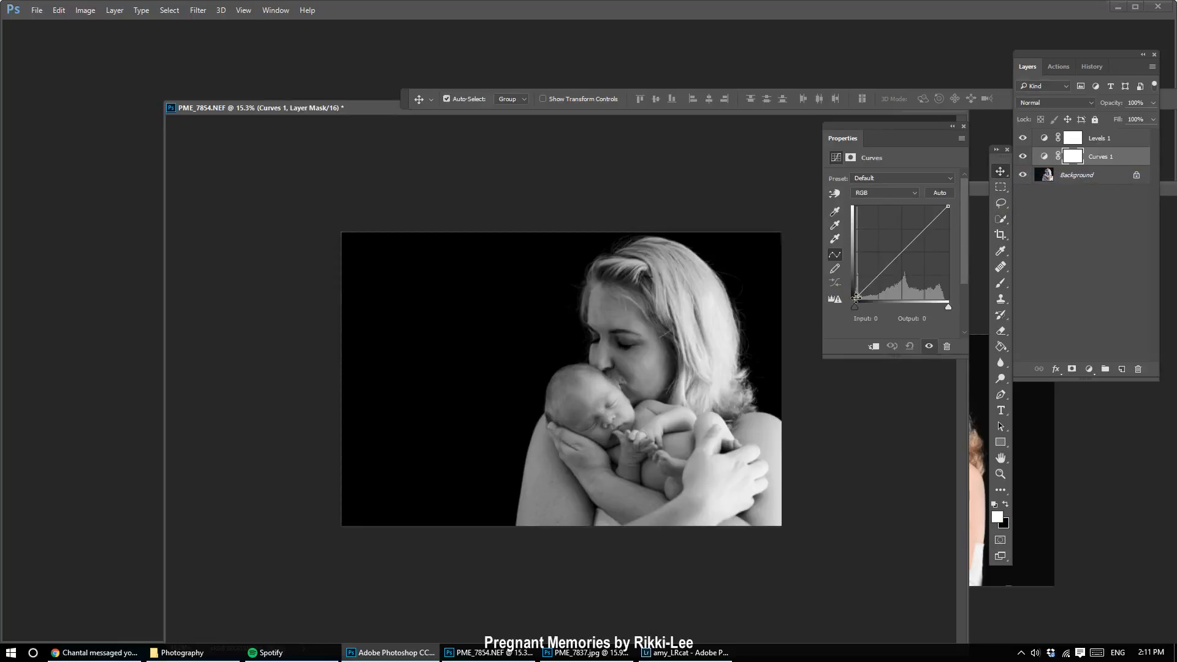
pyautogui.moveTo(856, 299); pyautogui.dragTo(854, 299)
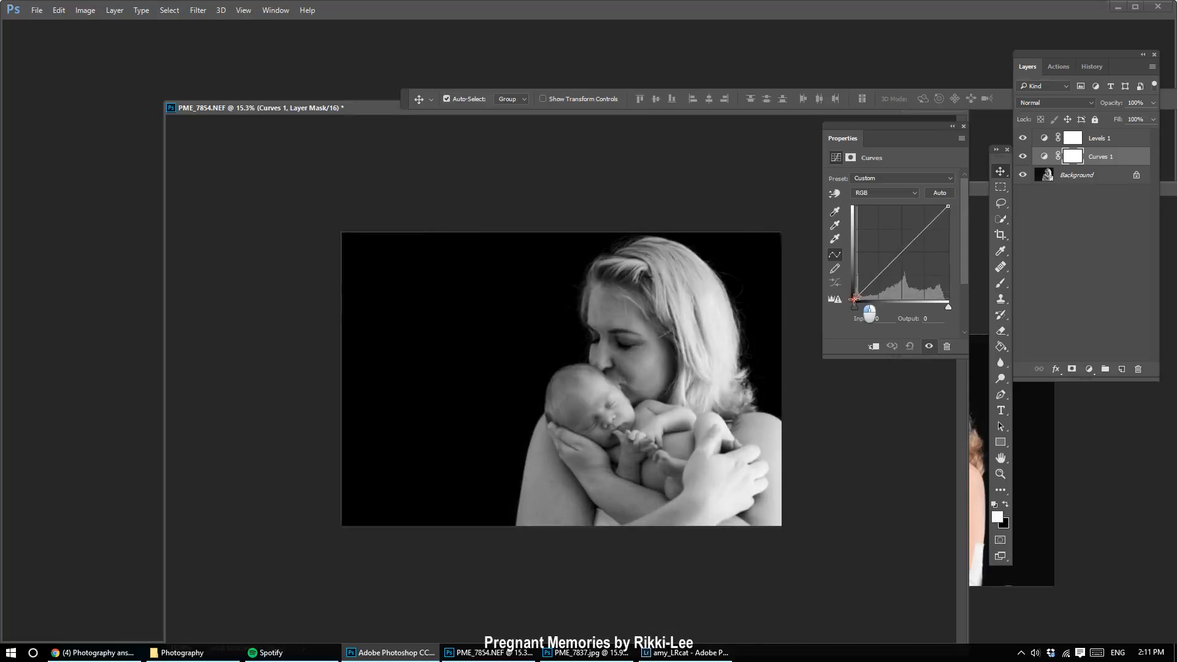
pyautogui.click(949, 206)
pyautogui.moveTo(949, 207)
pyautogui.mouseDown()
pyautogui.moveTo(937, 207)
pyautogui.moveTo(951, 206)
pyautogui.moveTo(950, 220)
pyautogui.mouseUp()
pyautogui.click(948, 206)
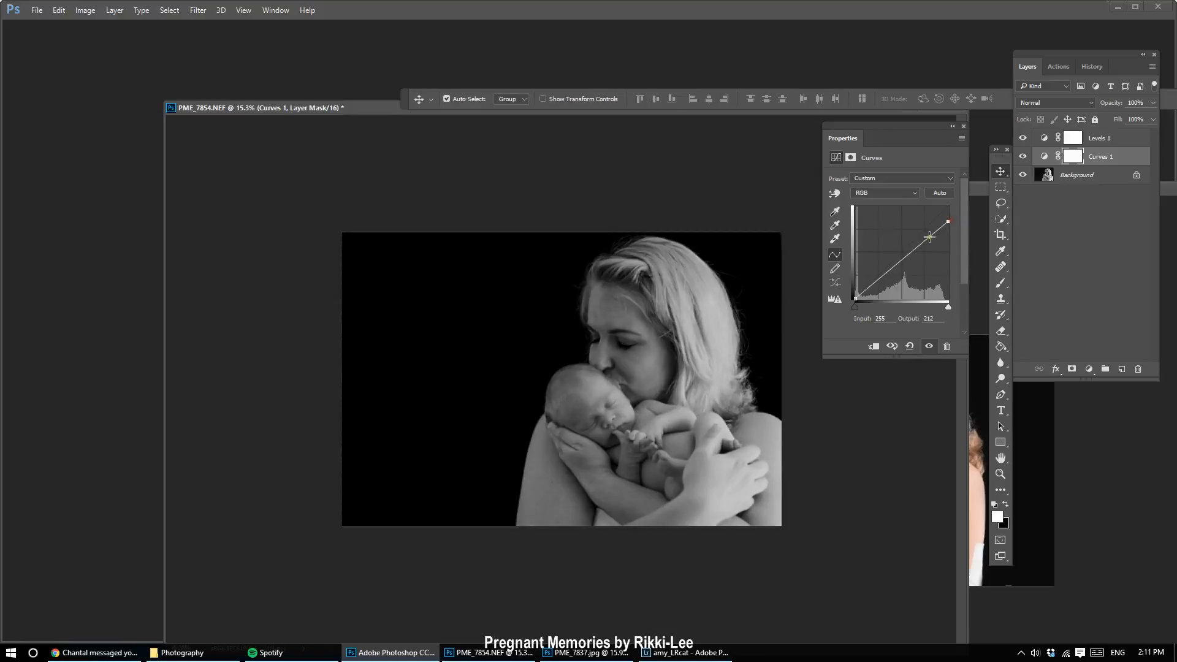
# Step: Rename the Curves layer as darken and invert its layer mask to black
pyautogui.doubleClick(1094, 157)
pyautogui.press('BackSpace')
pyautogui.write('da')
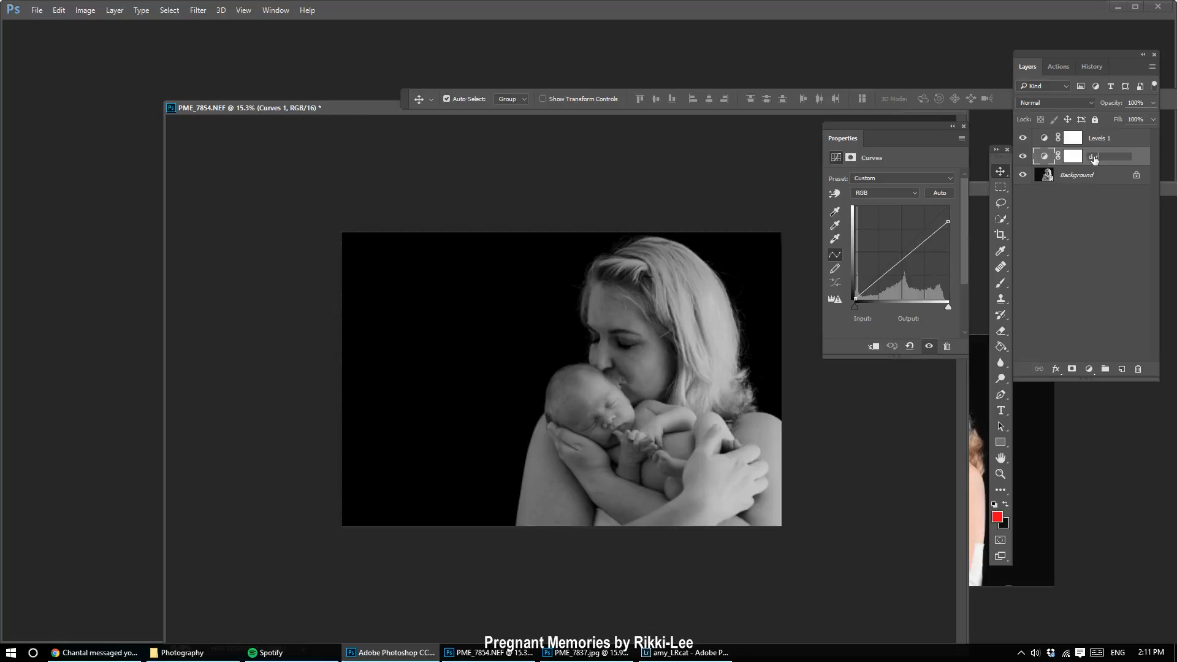
pyautogui.write('rken')
pyautogui.press('Return')
pyautogui.click(1072, 157)
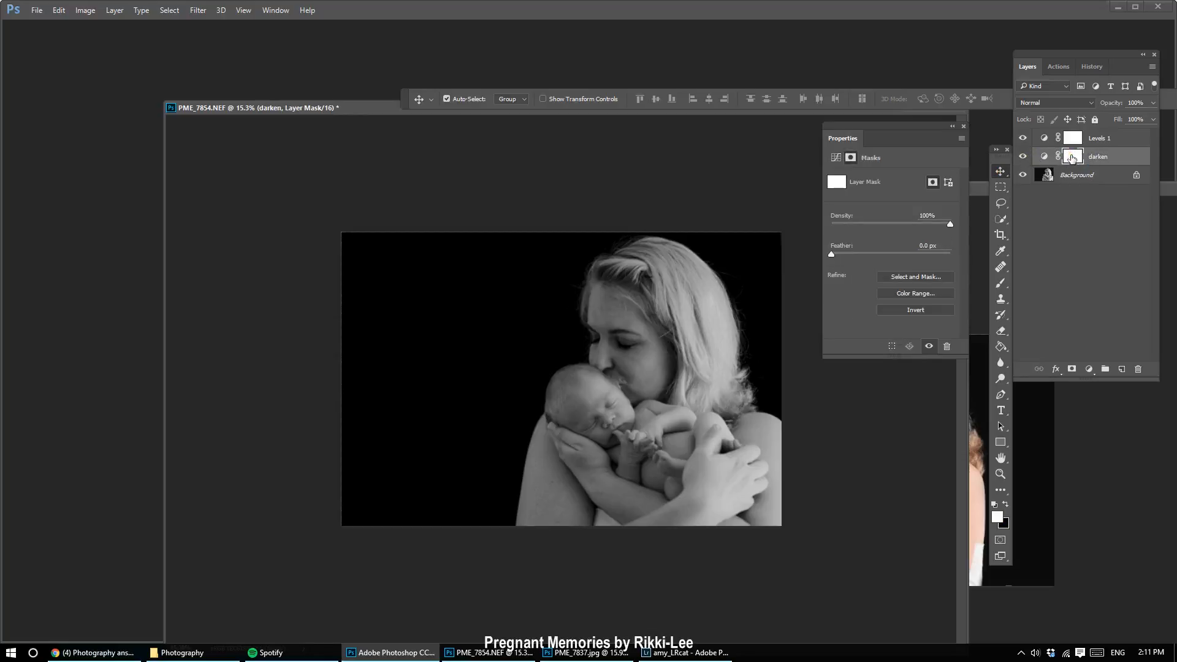
pyautogui.hotkey('ctrl', 'i')
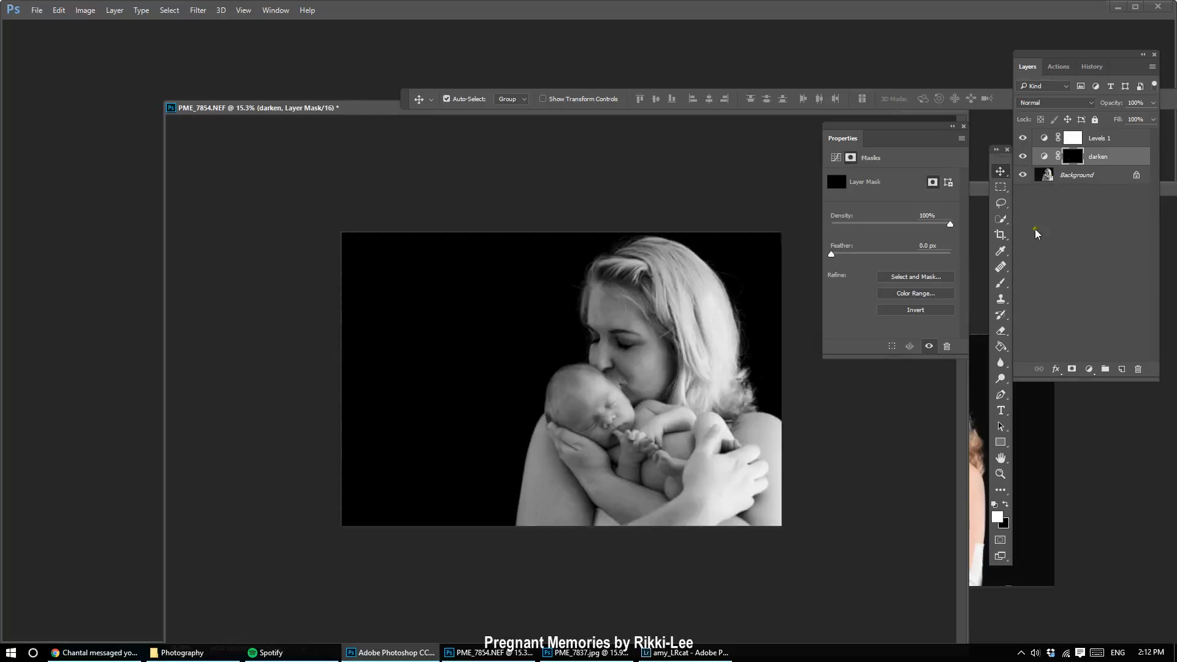
# Step: Paint white on the darken mask over the mother's hair with the 500 px brush, and set the brush opacity to 47%
pyautogui.click(1001, 283)
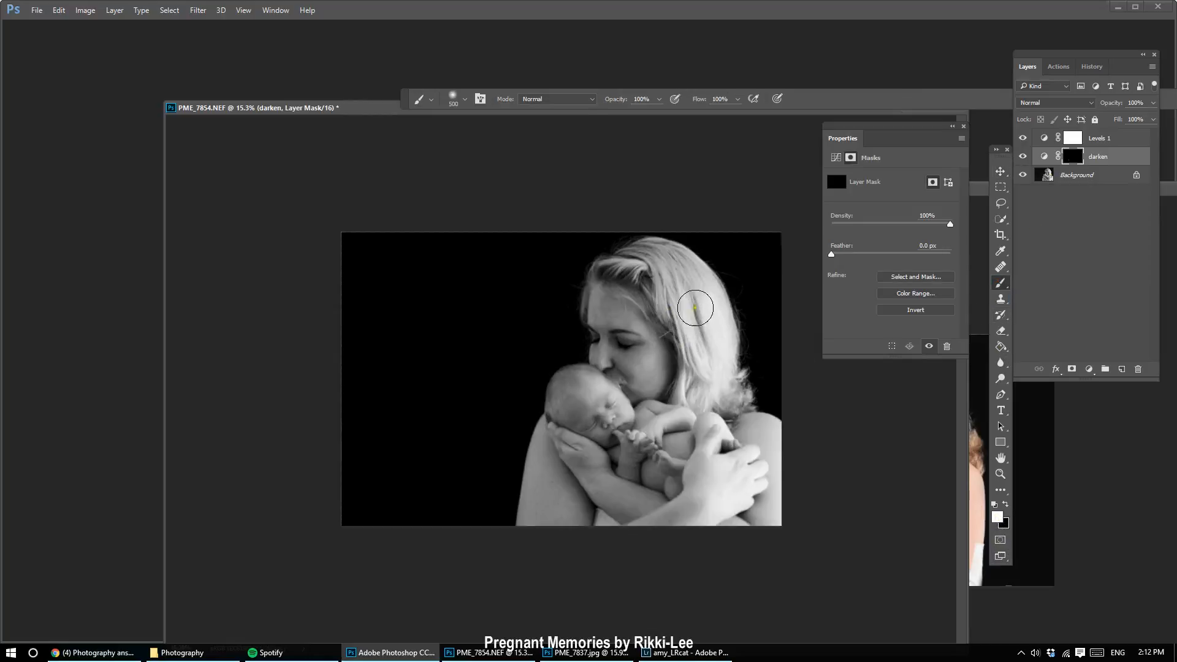
pyautogui.moveTo(695, 308)
pyautogui.mouseDown()
pyautogui.moveTo(713, 358)
pyautogui.moveTo(711, 303)
pyautogui.mouseUp()
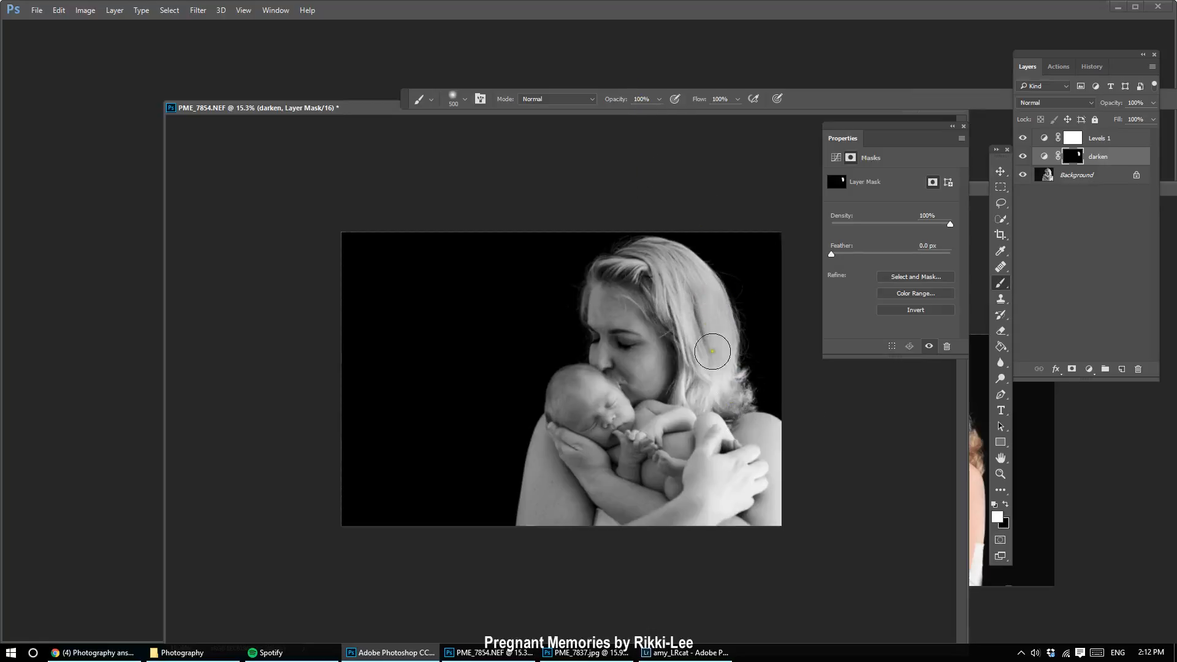
pyautogui.moveTo(713, 350)
pyautogui.mouseDown()
pyautogui.moveTo(715, 377)
pyautogui.moveTo(695, 281)
pyautogui.moveTo(733, 506)
pyautogui.moveTo(705, 517)
pyautogui.moveTo(731, 497)
pyautogui.moveTo(750, 440)
pyautogui.moveTo(755, 463)
pyautogui.moveTo(772, 461)
pyautogui.moveTo(758, 458)
pyautogui.moveTo(691, 296)
pyautogui.moveTo(724, 400)
pyautogui.moveTo(724, 495)
pyautogui.mouseUp()
pyautogui.click(660, 99)
pyautogui.click(628, 114)
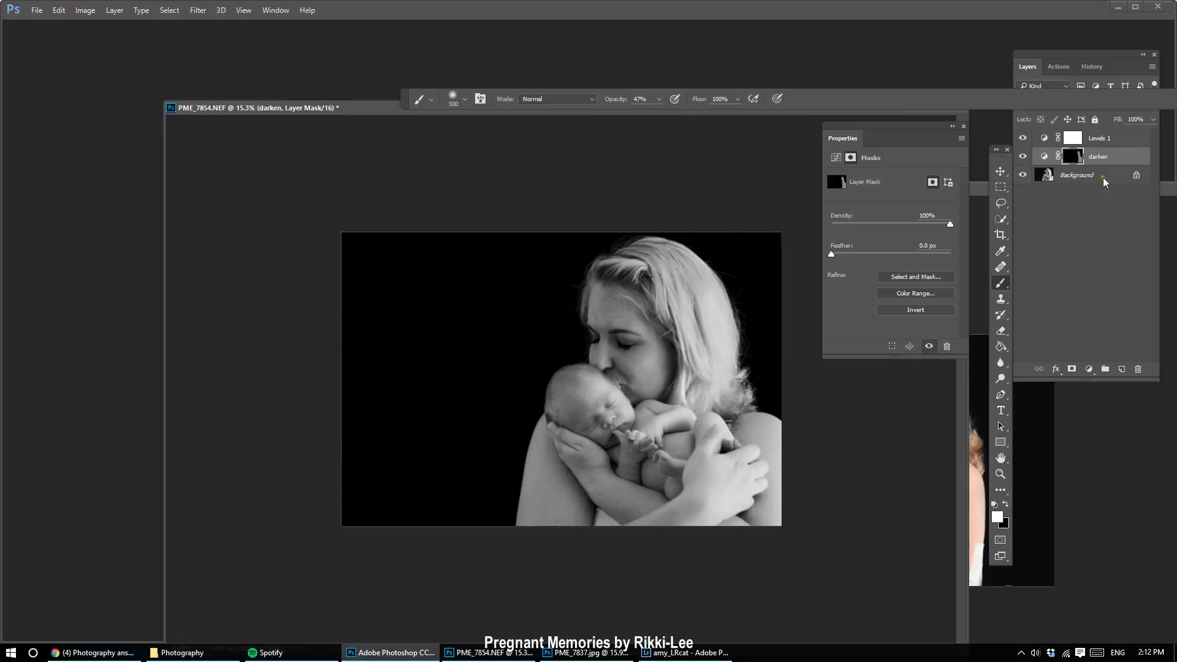
# Step: Add another Curves adjustment layer above darken and bend its midtones upward to about input 118, output 165
pyautogui.click(1089, 369)
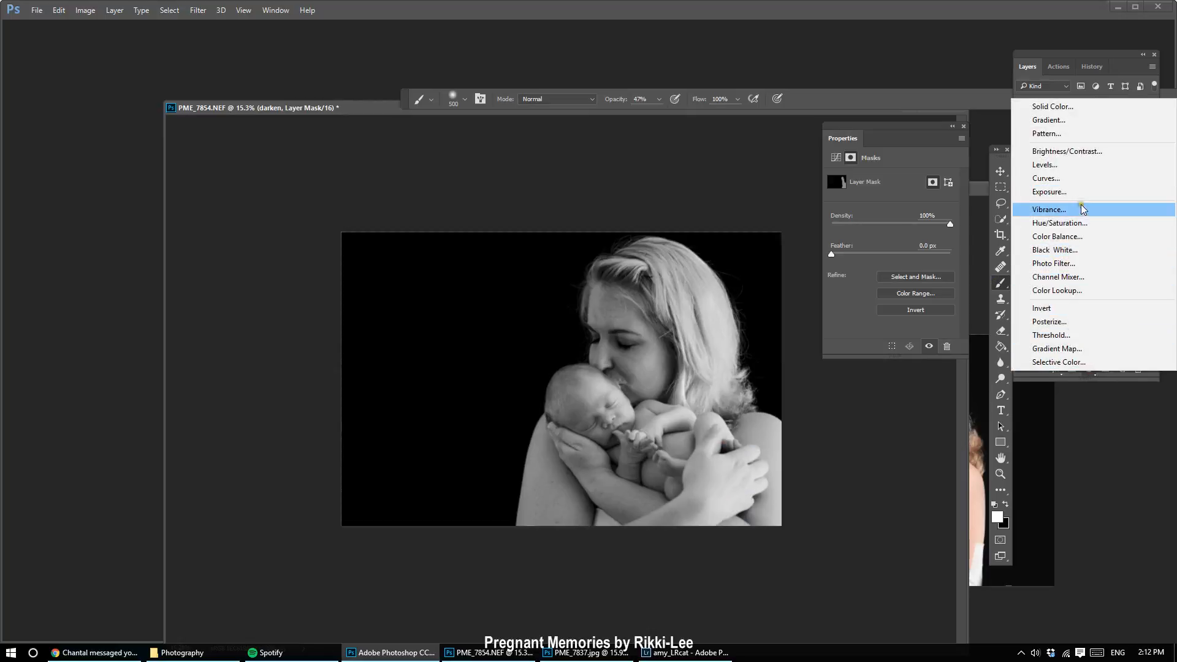
pyautogui.click(1076, 178)
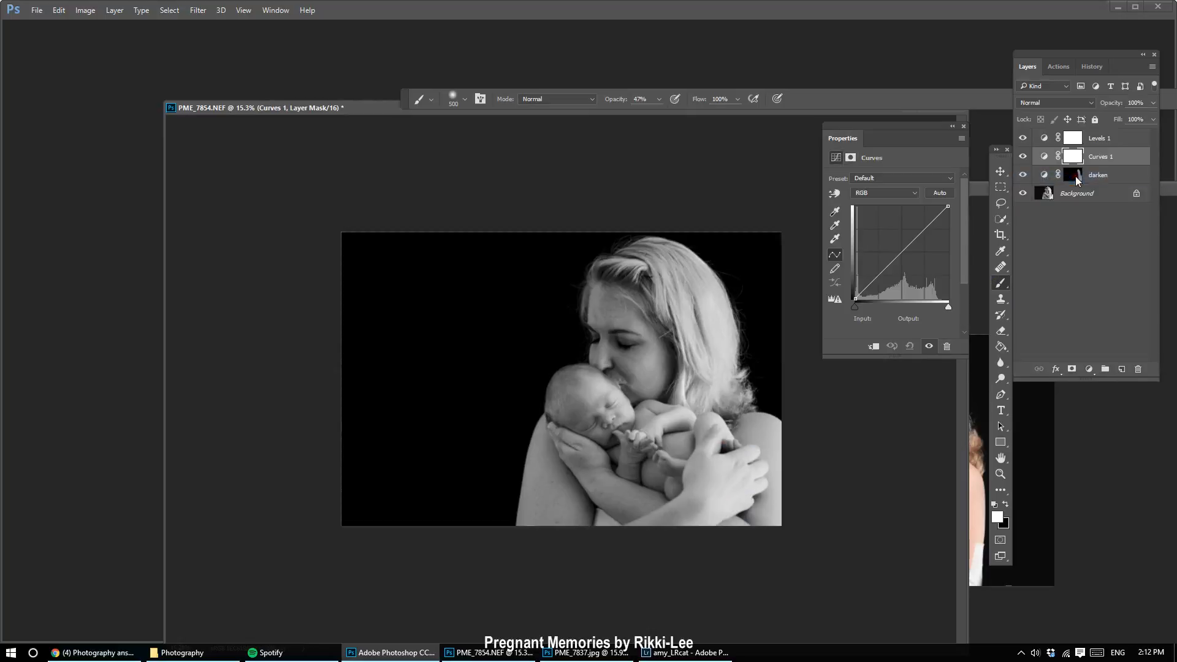
pyautogui.click(902, 252)
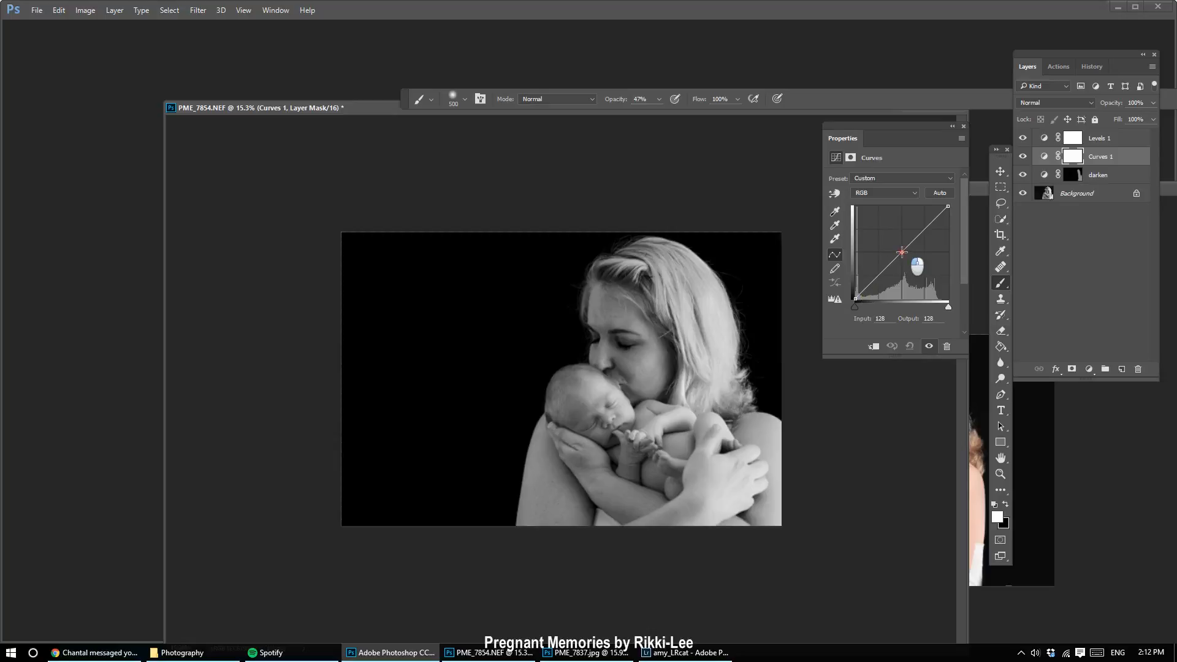
pyautogui.moveTo(902, 252); pyautogui.dragTo(898, 238)
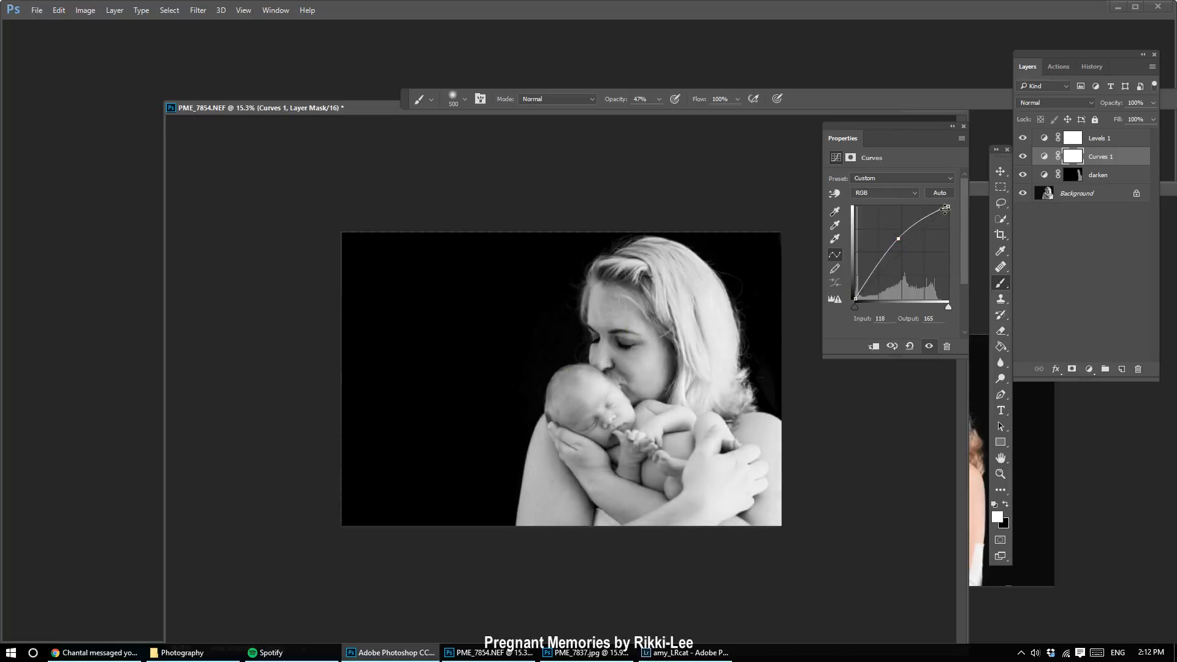
pyautogui.moveTo(948, 207); pyautogui.dragTo(940, 167)
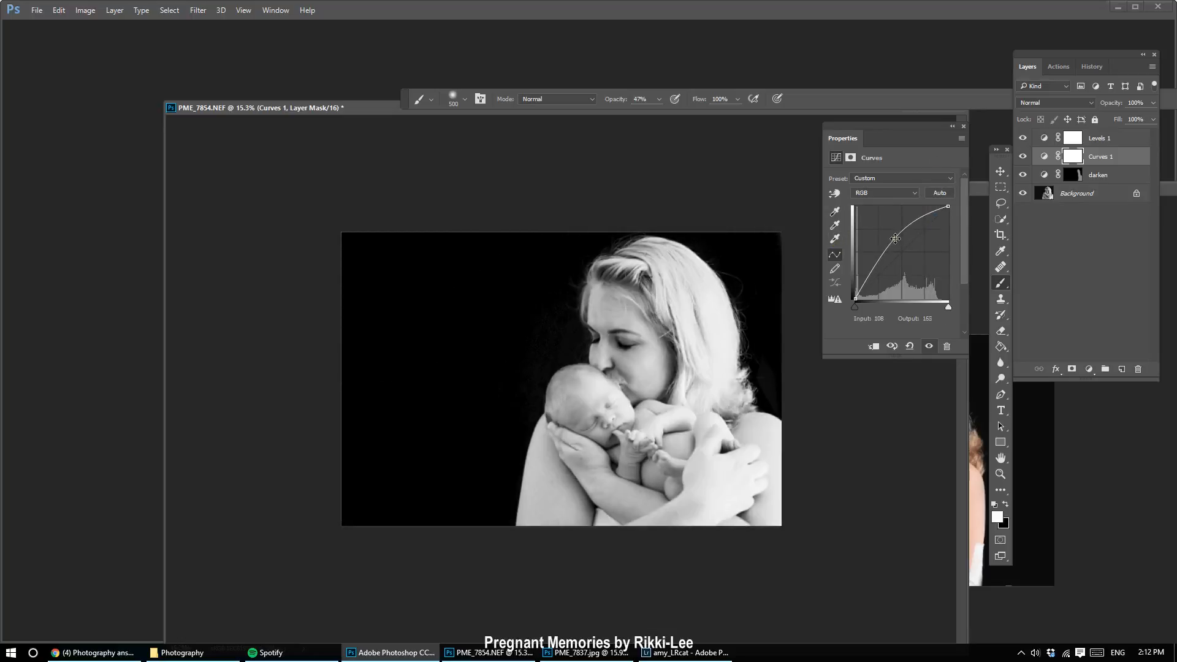
# Step: Move the new curve's midtone point to input 74, output 108, and rename the Curves layer as lighten
pyautogui.moveTo(894, 239); pyautogui.dragTo(883, 259)
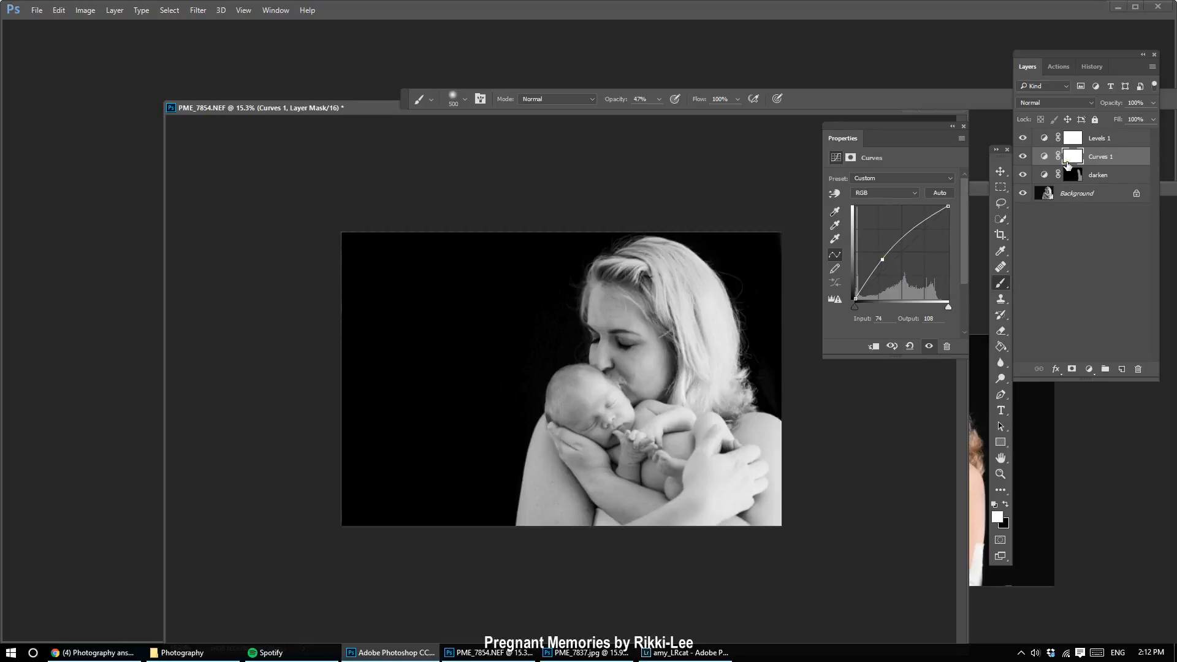
pyautogui.click(1000, 173)
pyautogui.doubleClick(1101, 157)
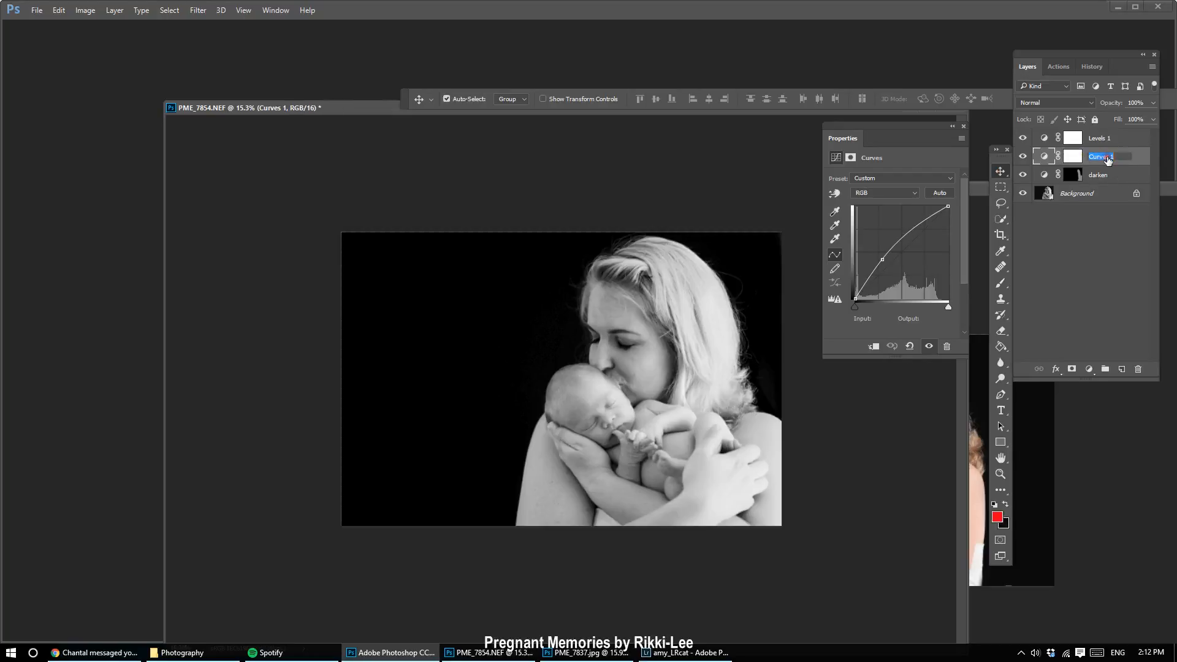
pyautogui.write('lighten')
pyautogui.press('Return')
# Step: Invert the lighten mask to black and paint white over the mother's face and the baby's body with the 500 px brush at 47% opacity
pyautogui.click(1070, 158)
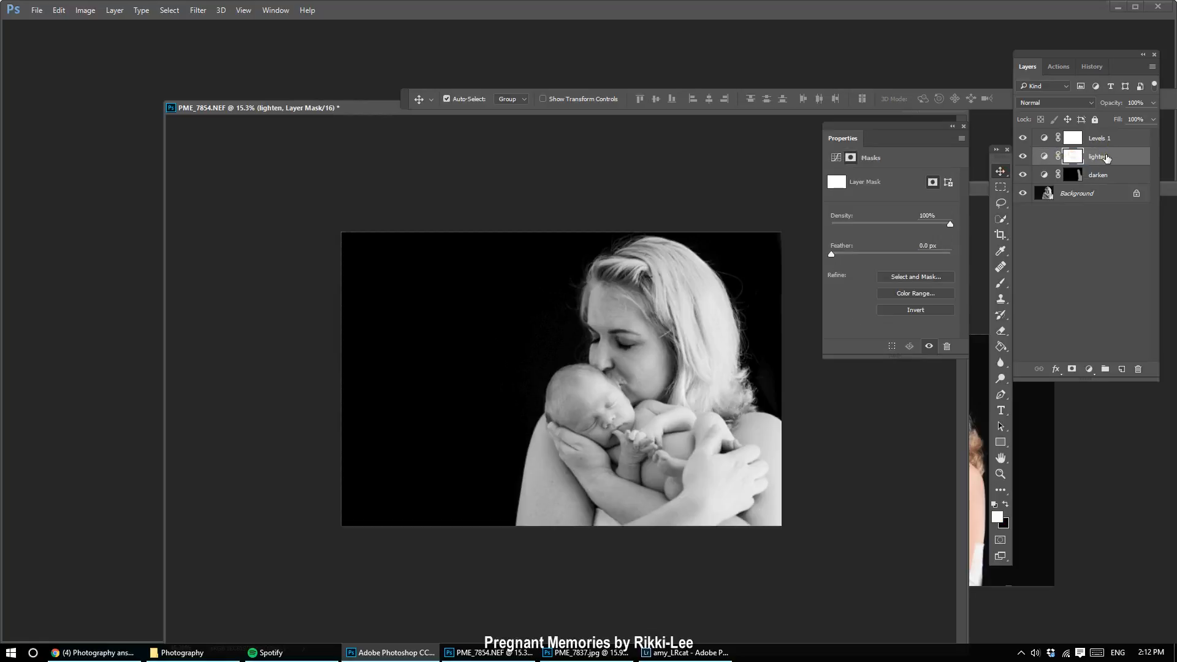
pyautogui.hotkey('ctrl', 'i')
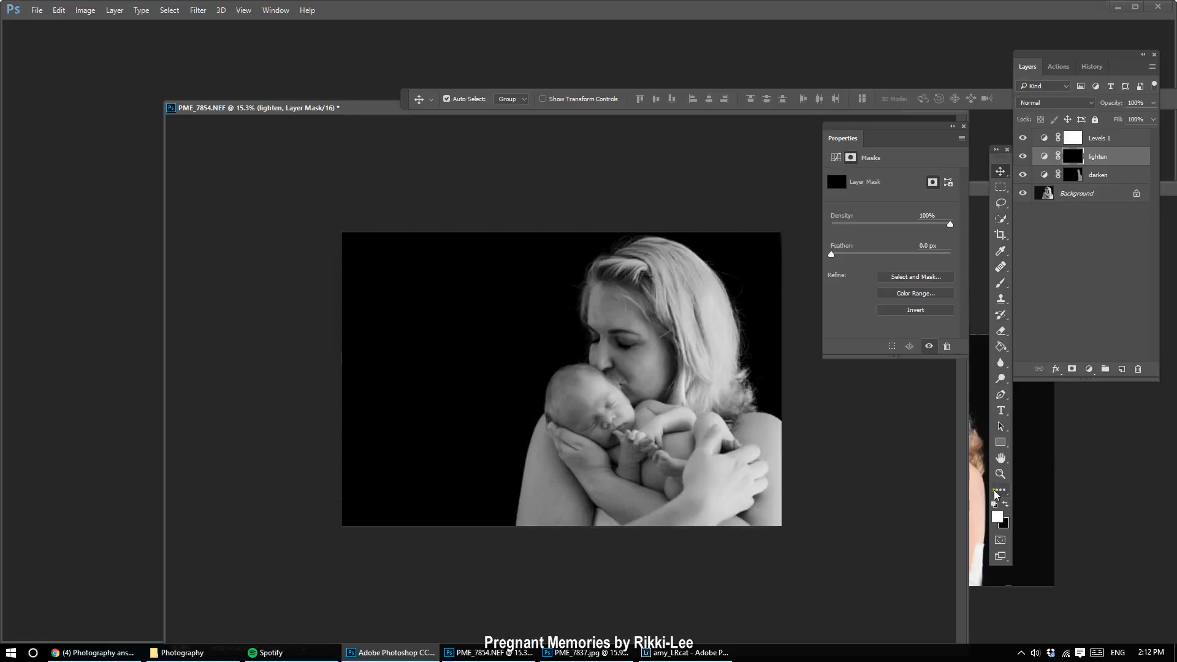
pyautogui.click(1001, 282)
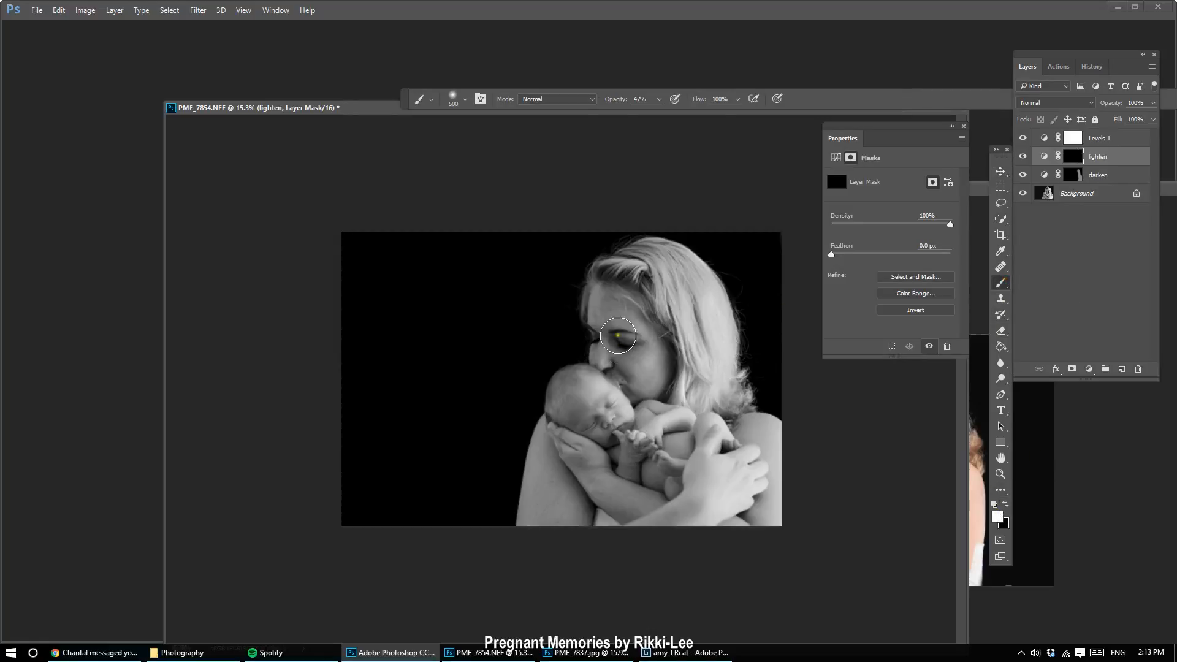
pyautogui.click(618, 336)
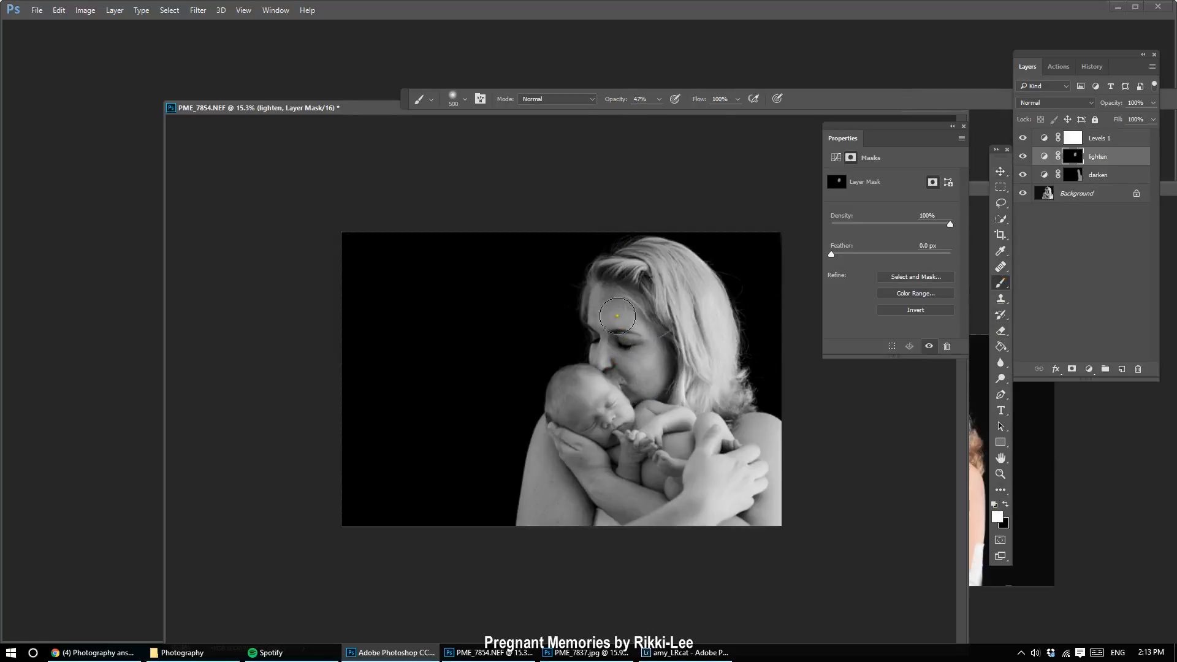
pyautogui.moveTo(618, 316)
pyautogui.mouseDown()
pyautogui.moveTo(609, 445)
pyautogui.moveTo(594, 426)
pyautogui.moveTo(615, 364)
pyautogui.moveTo(611, 311)
pyautogui.moveTo(627, 317)
pyautogui.moveTo(616, 338)
pyautogui.moveTo(625, 390)
pyautogui.moveTo(614, 322)
pyautogui.mouseUp()
pyautogui.moveTo(678, 450); pyautogui.dragTo(650, 481)
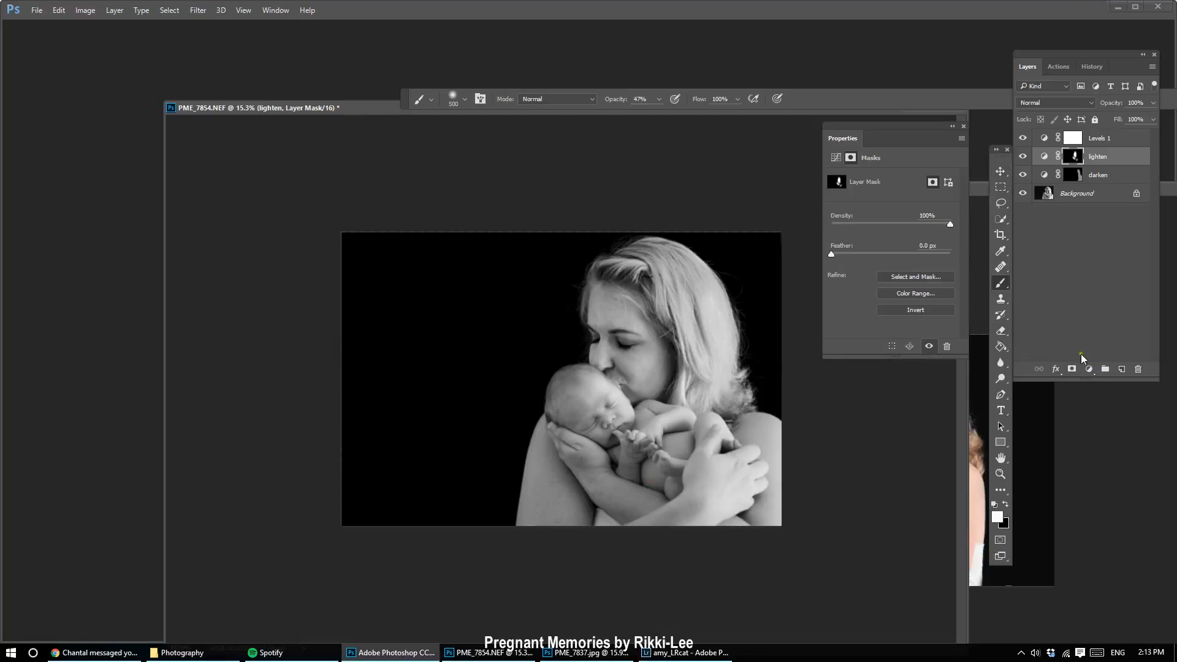
# Step: Add a Levels adjustment layer with default settings directly above the lighten layer
pyautogui.click(1089, 370)
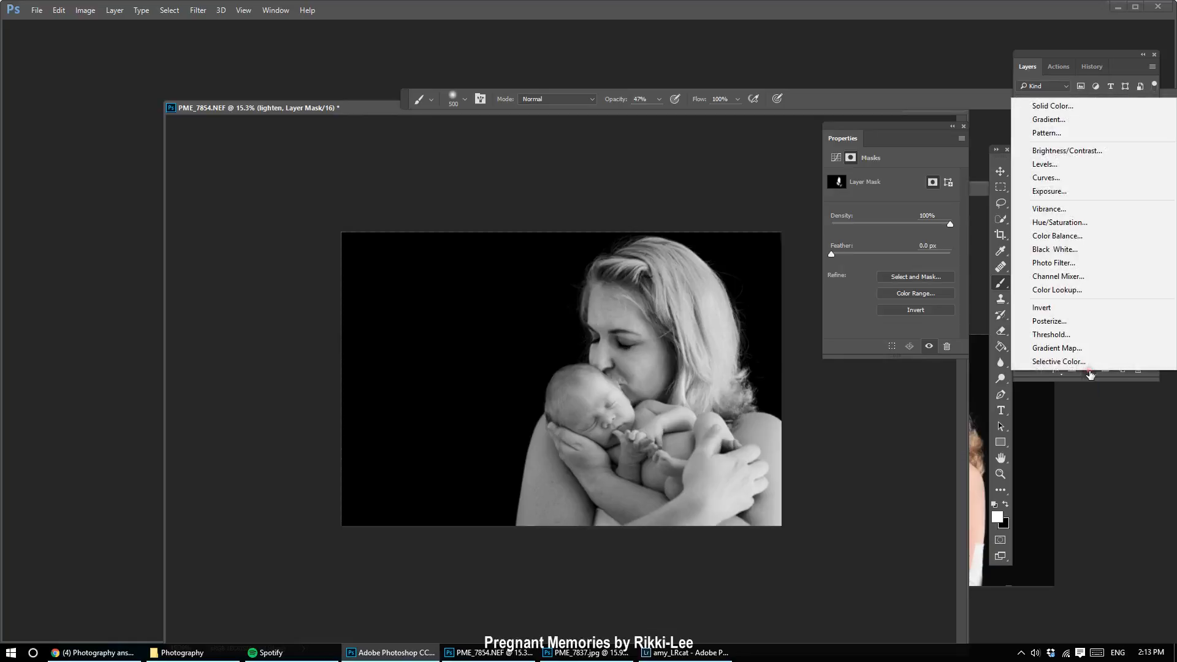
pyautogui.click(1045, 164)
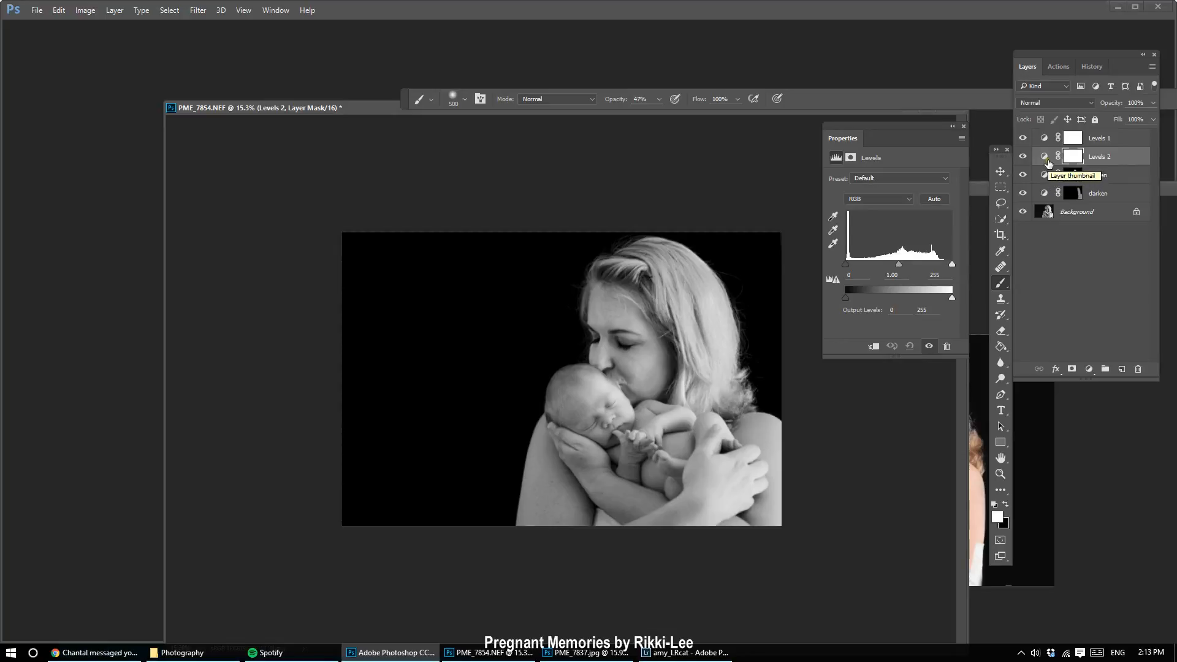
pyautogui.click(1089, 368)
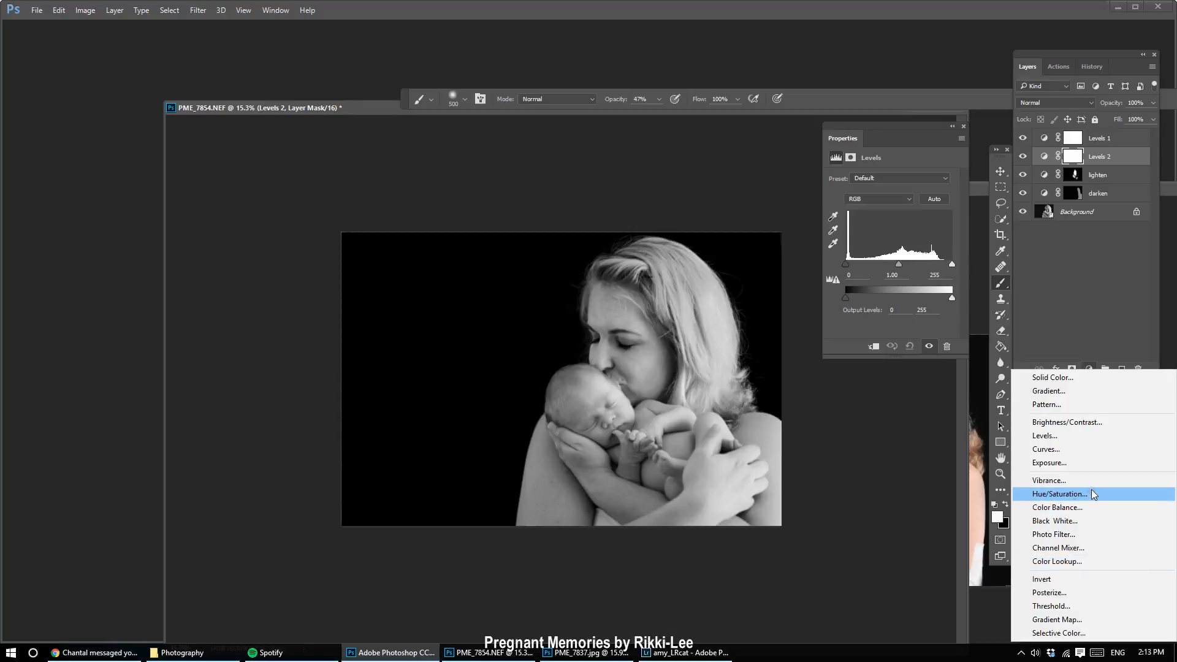
pyautogui.click(1083, 216)
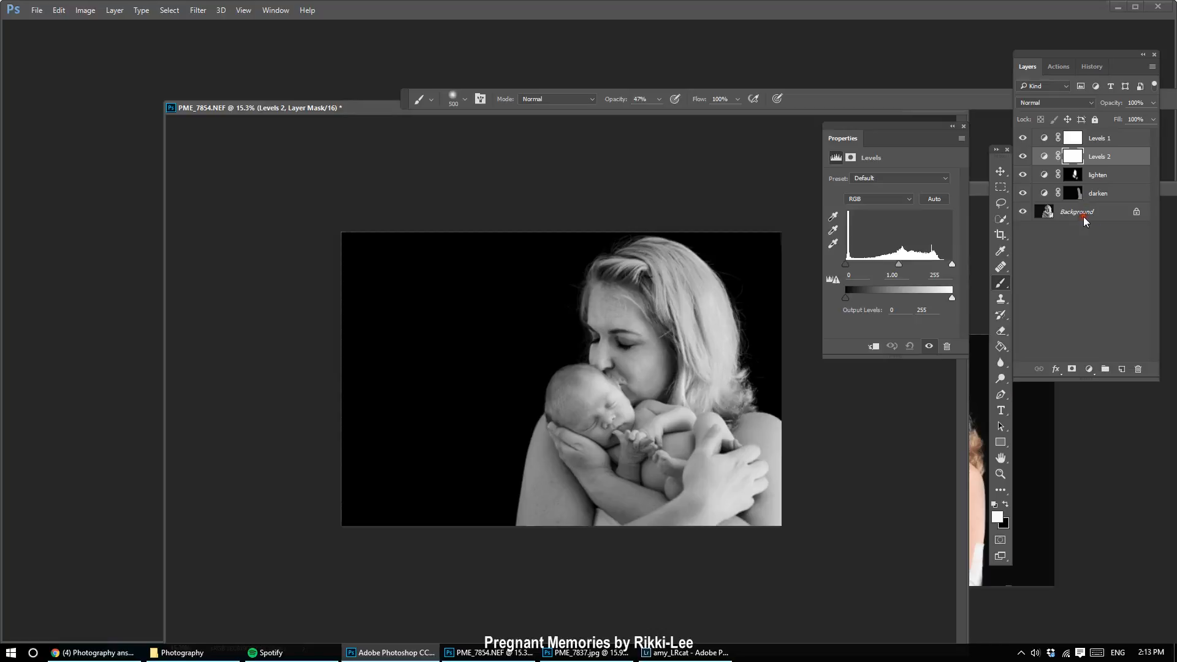